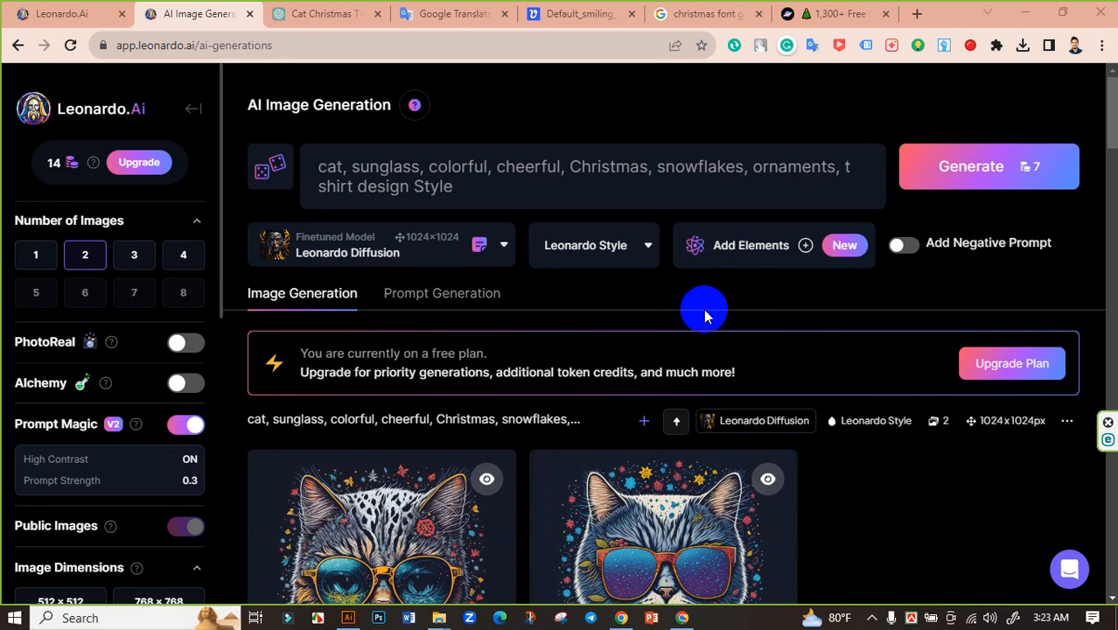
- Download the HD Smooth Upscaled version of the Christmas cat with red-framed sunglasses and show the file in its folder
{"action": "scroll", "coordinate": [857, 452], "scroll_direction": "down", "scroll_amount": 3}
{"action": "scroll", "coordinate": [829, 403], "scroll_direction": "up", "scroll_amount": 3}
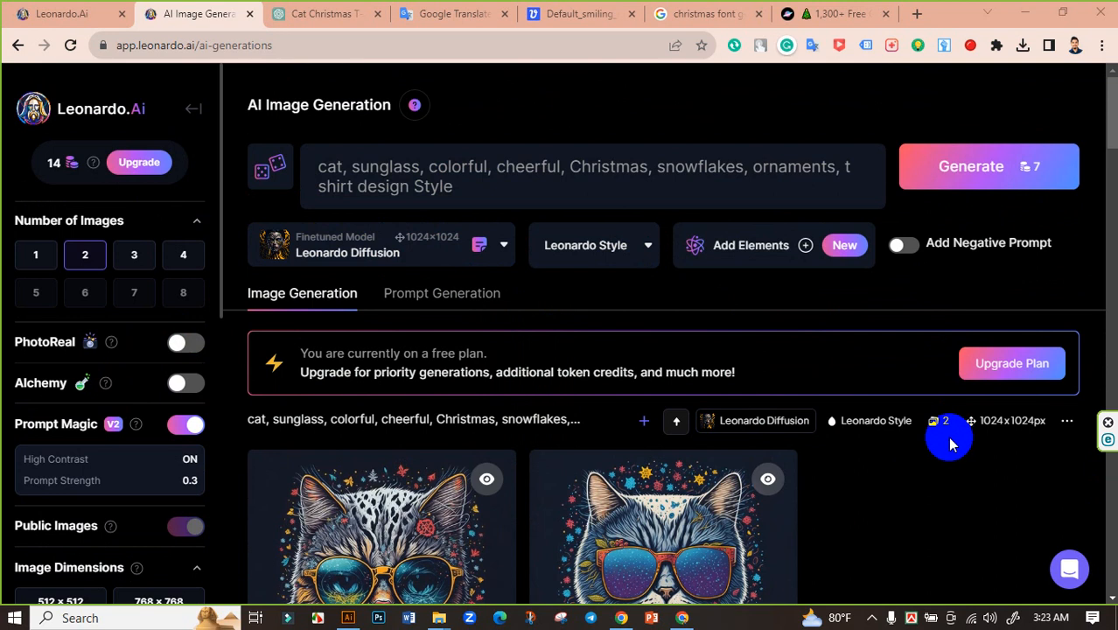
{"action": "scroll", "coordinate": [123, 428], "scroll_direction": "down", "scroll_amount": 5}
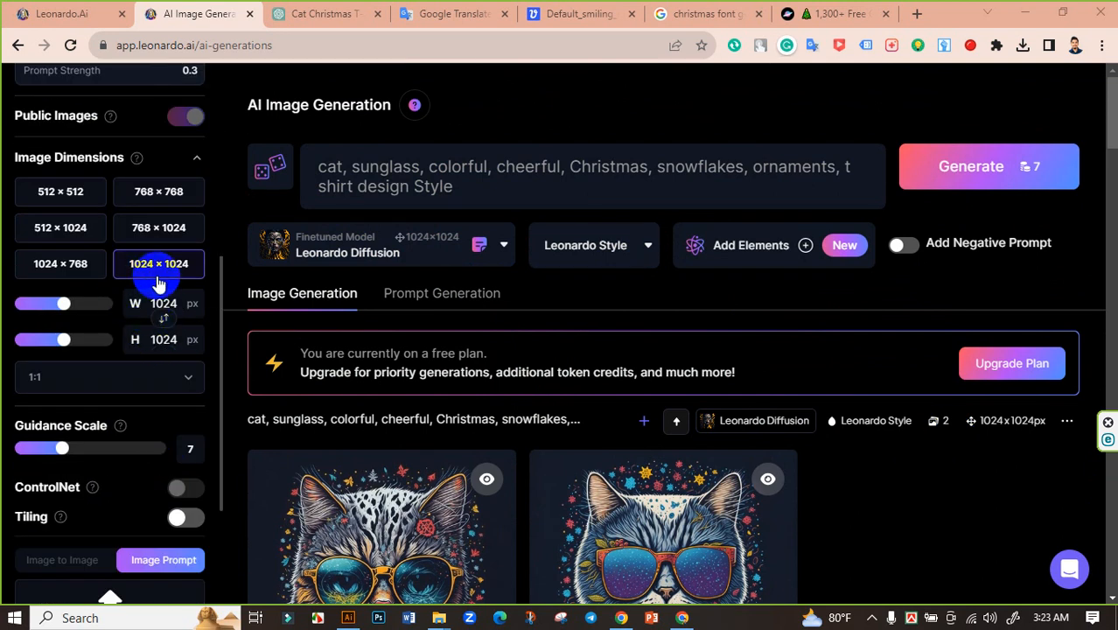
{"action": "scroll", "coordinate": [166, 278], "scroll_direction": "up", "scroll_amount": 4}
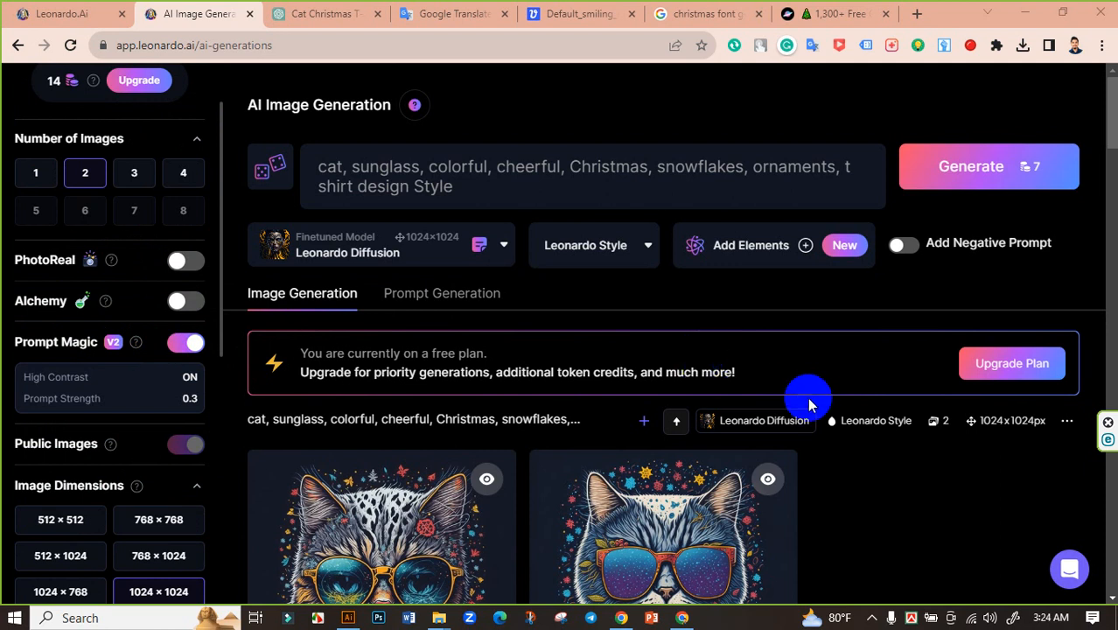
{"action": "scroll", "coordinate": [766, 340], "scroll_direction": "down", "scroll_amount": 3}
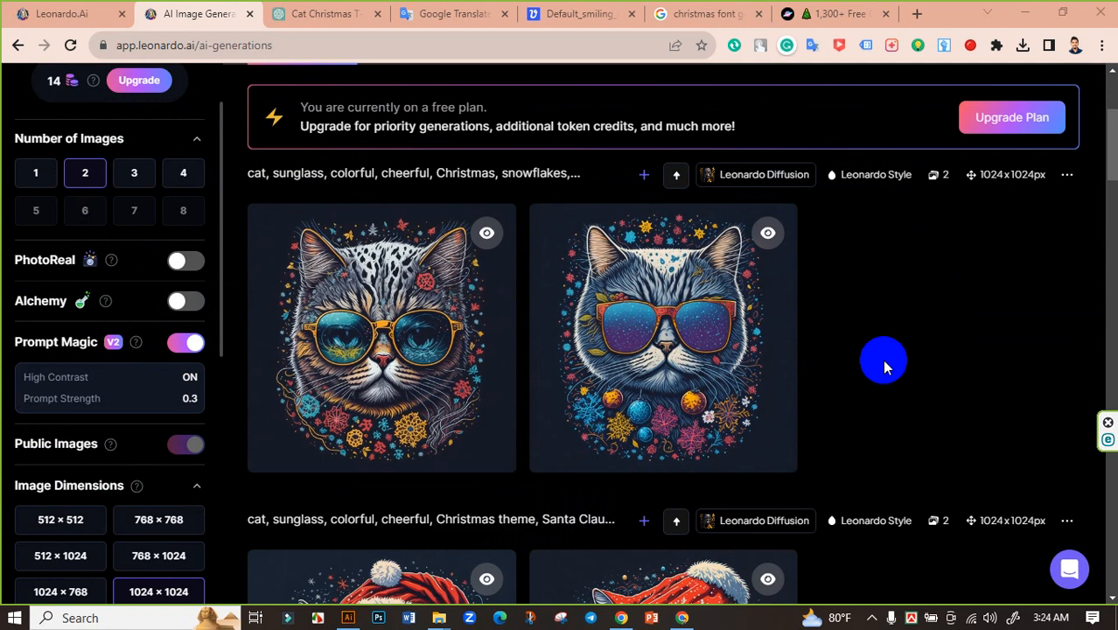
{"action": "left_click", "coordinate": [603, 318]}
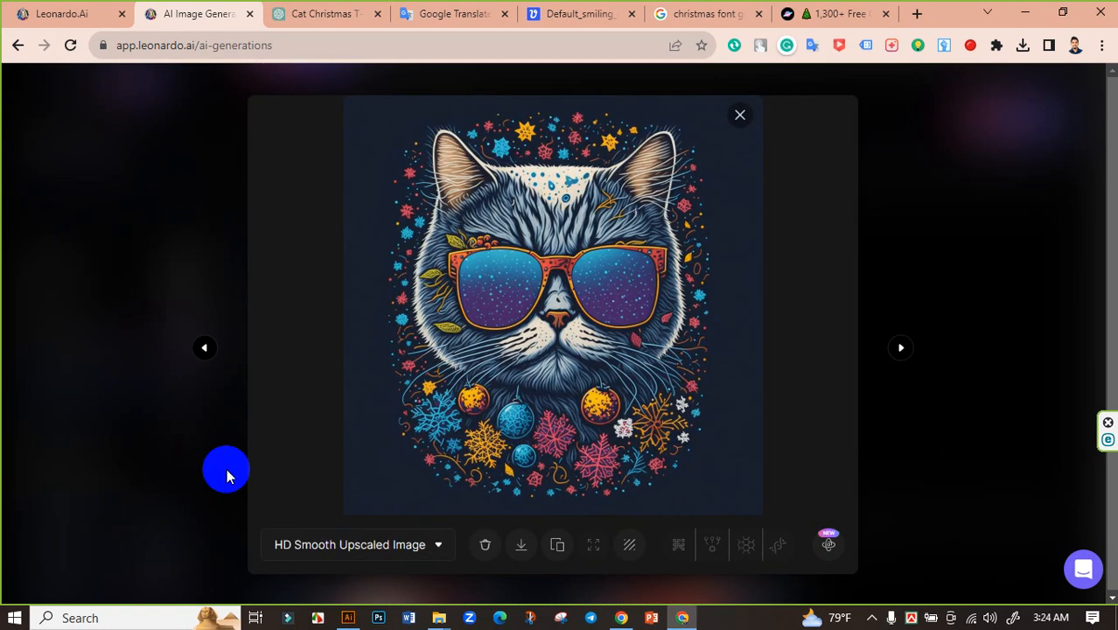
{"action": "left_click", "coordinate": [523, 549]}
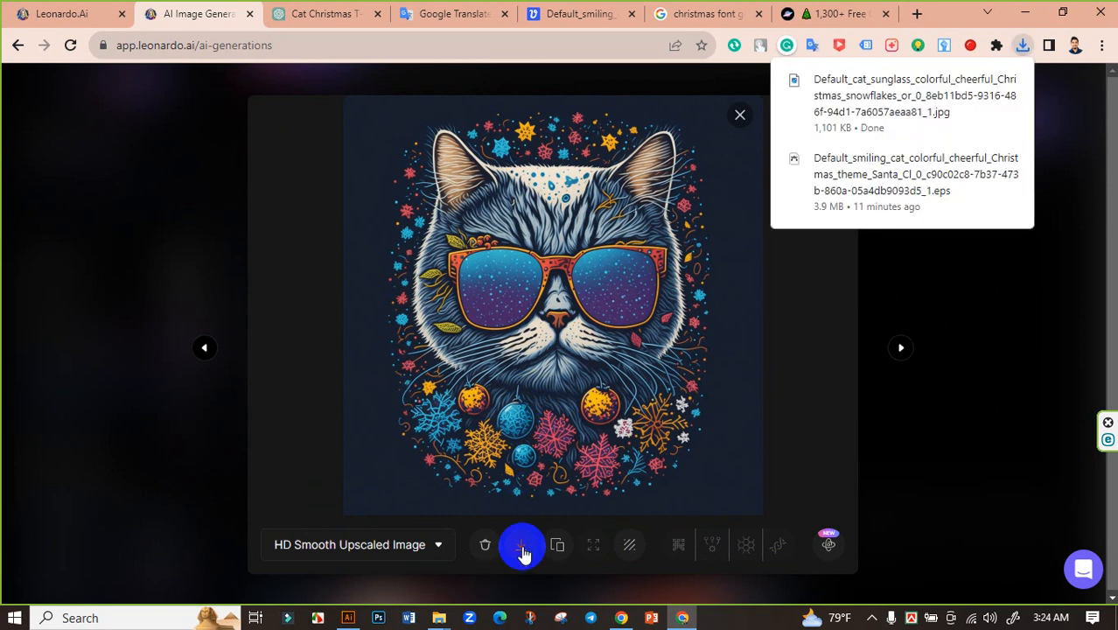
{"action": "mouse_move", "coordinate": [978, 104]}
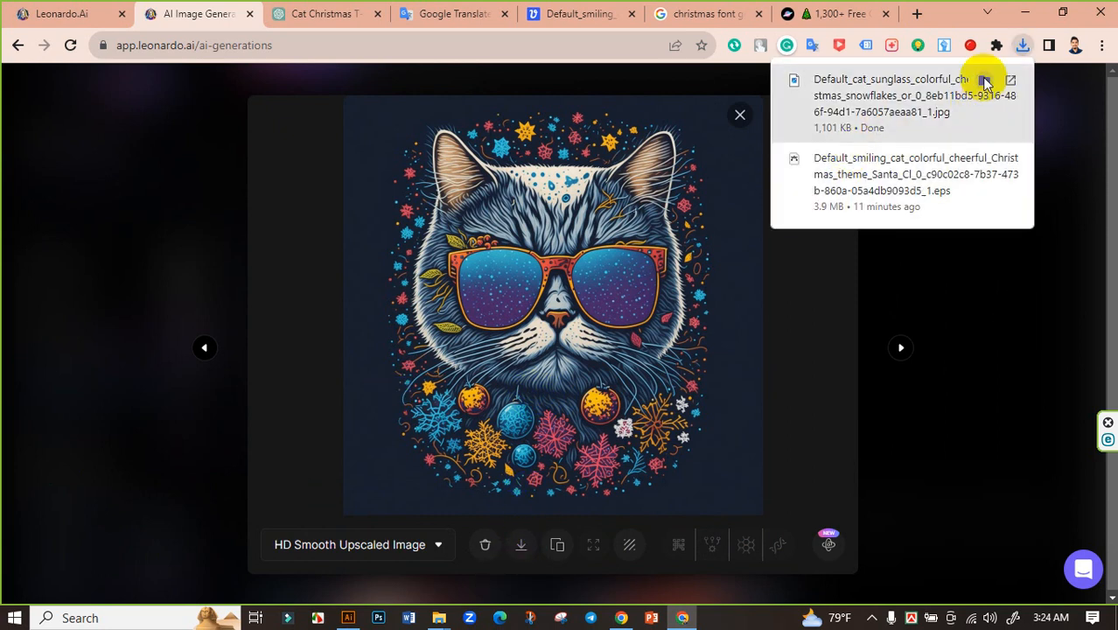
{"action": "left_click", "coordinate": [985, 82]}
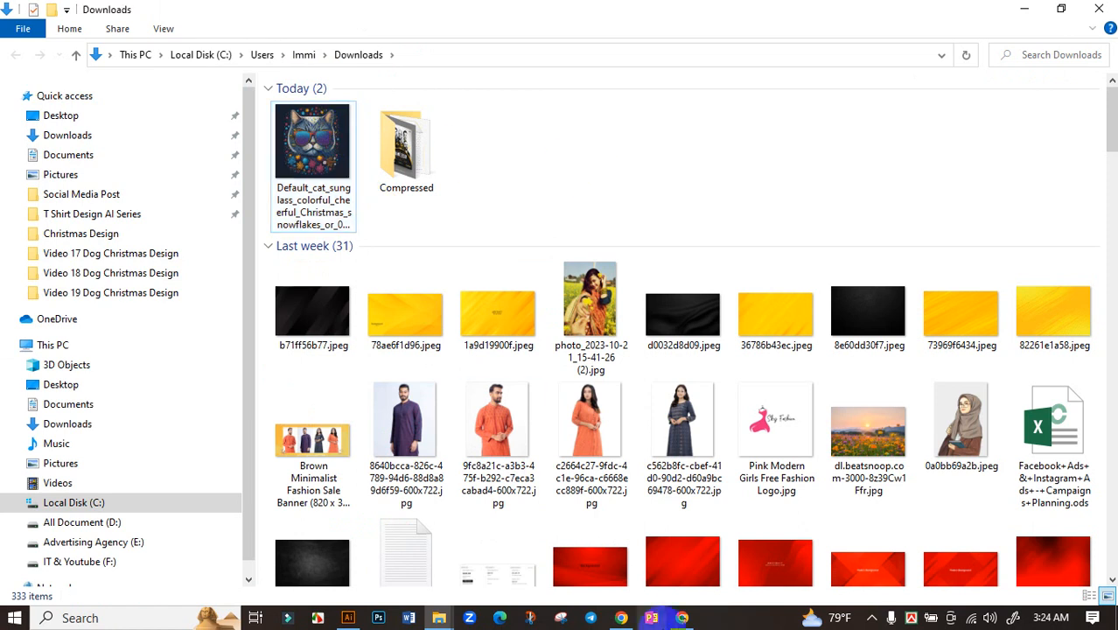
- Switch back to Chrome and return to the Vectorizer.AI home page to begin a new trace
{"action": "left_click", "coordinate": [682, 618]}
{"action": "left_click", "coordinate": [455, 14]}
{"action": "left_click", "coordinate": [569, 14]}
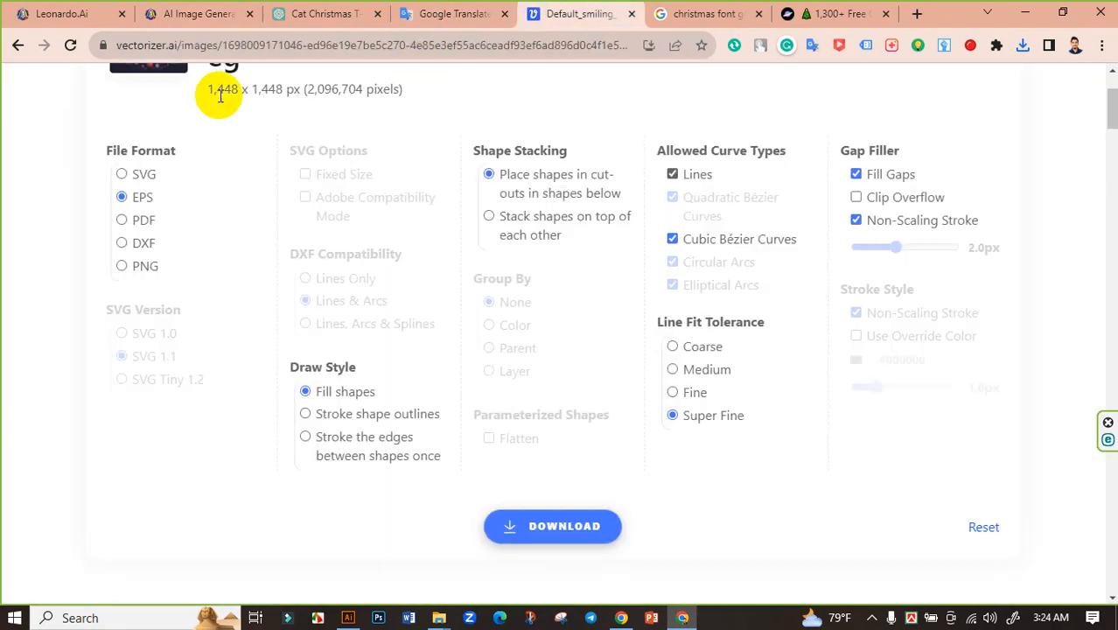
{"action": "scroll", "coordinate": [155, 129], "scroll_direction": "up", "scroll_amount": 3}
{"action": "left_click", "coordinate": [158, 88]}
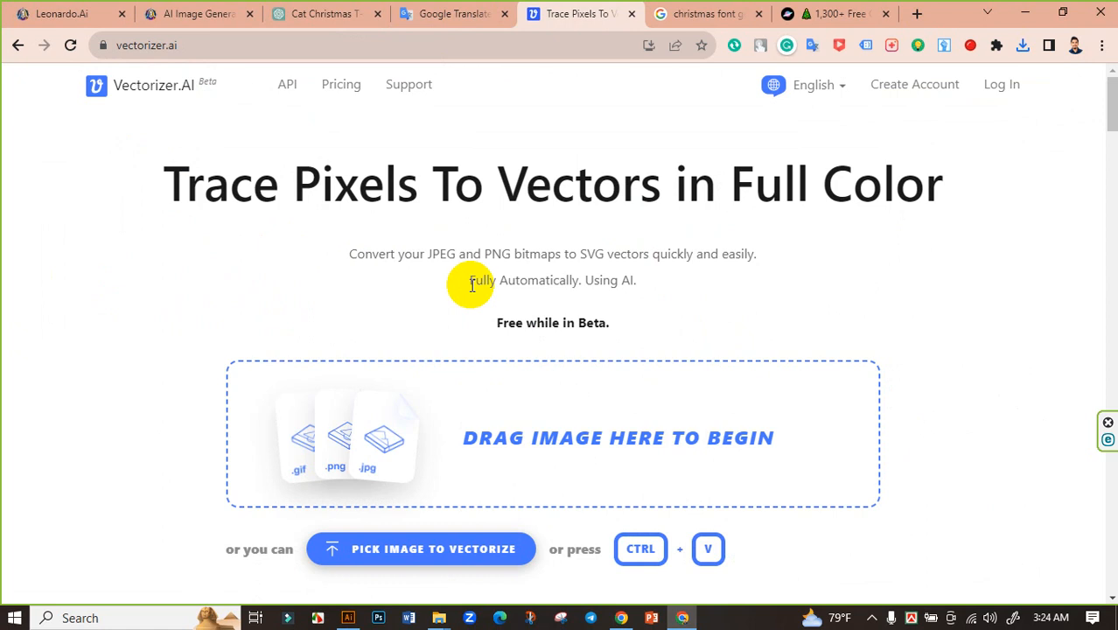
- Load the downloaded sunglasses cat JPG for vectorizing and accept the pre-crop with the full image kept
{"action": "left_click", "coordinate": [363, 384]}
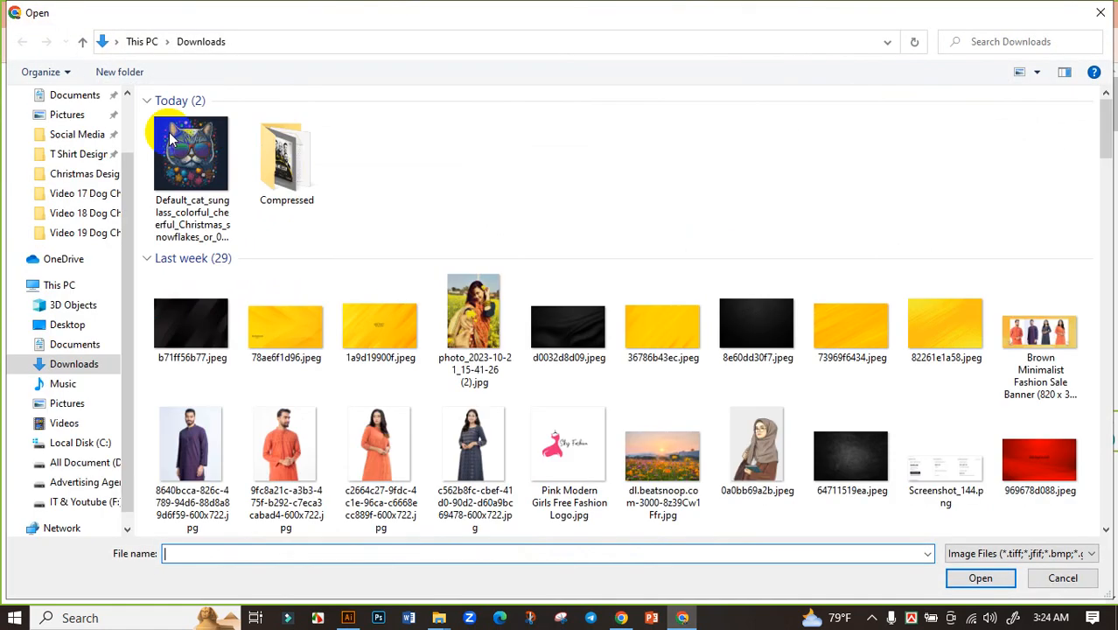
{"action": "left_click", "coordinate": [172, 140]}
{"action": "left_click", "coordinate": [980, 577]}
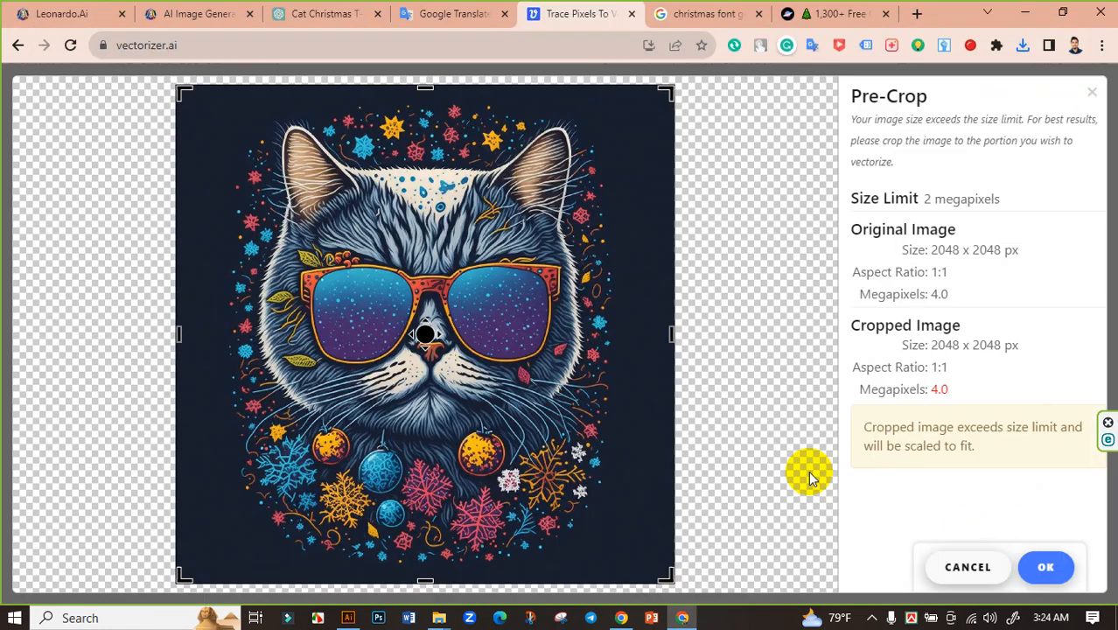
{"action": "left_click", "coordinate": [630, 403]}
{"action": "left_click", "coordinate": [1047, 569]}
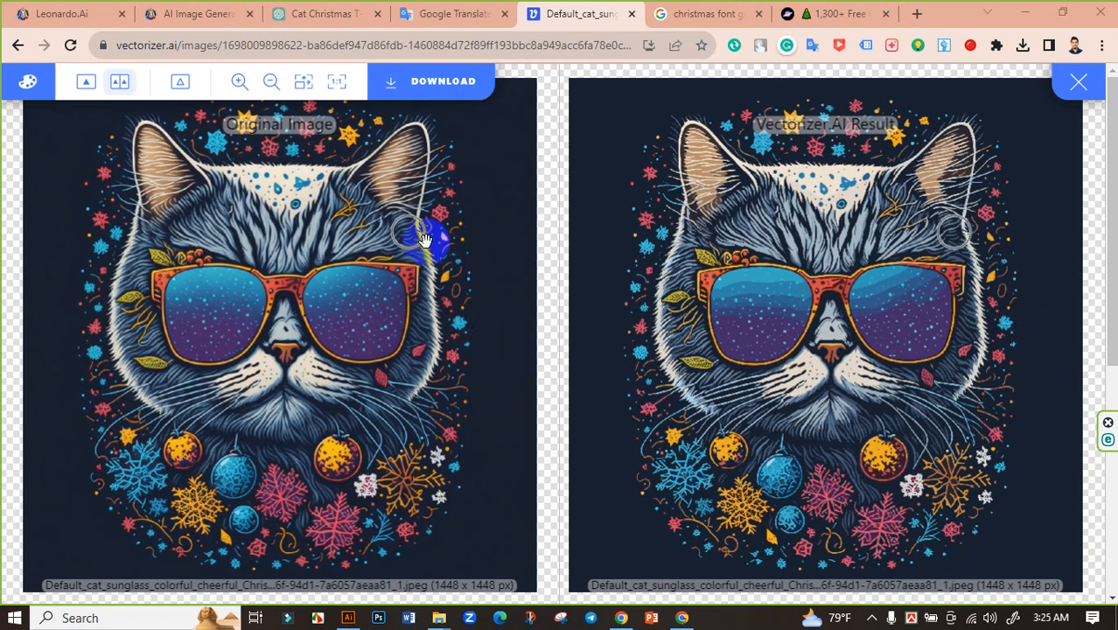
- Download the traced cat as an EPS file, then show it in the Downloads folder and refresh the listing
{"action": "left_click", "coordinate": [463, 97]}
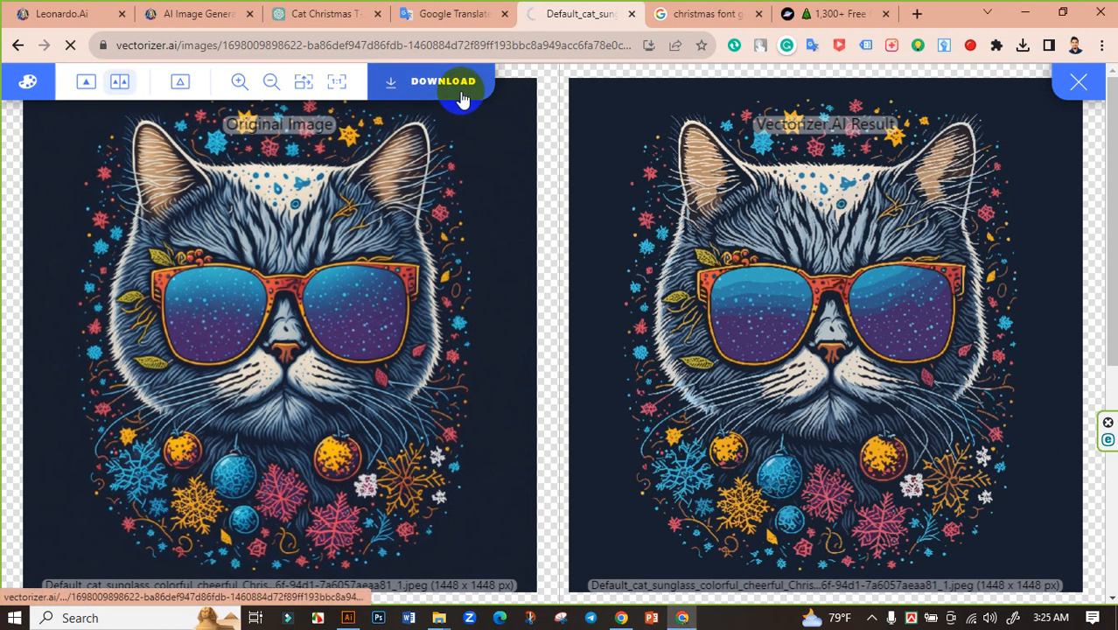
{"action": "scroll", "coordinate": [579, 325], "scroll_direction": "down", "scroll_amount": 3}
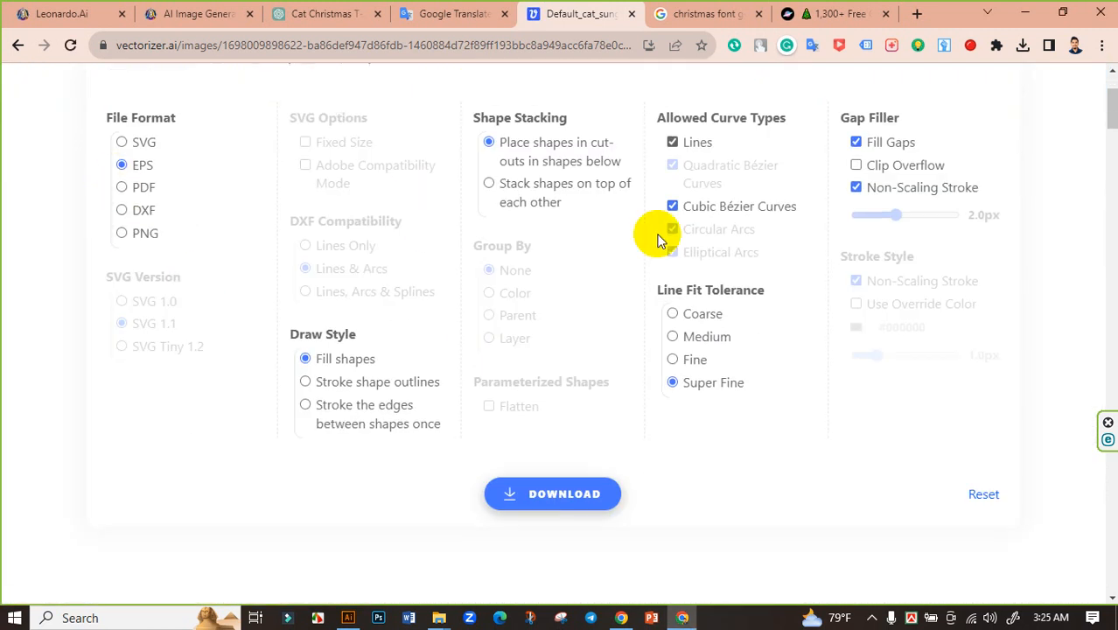
{"action": "left_click", "coordinate": [561, 493]}
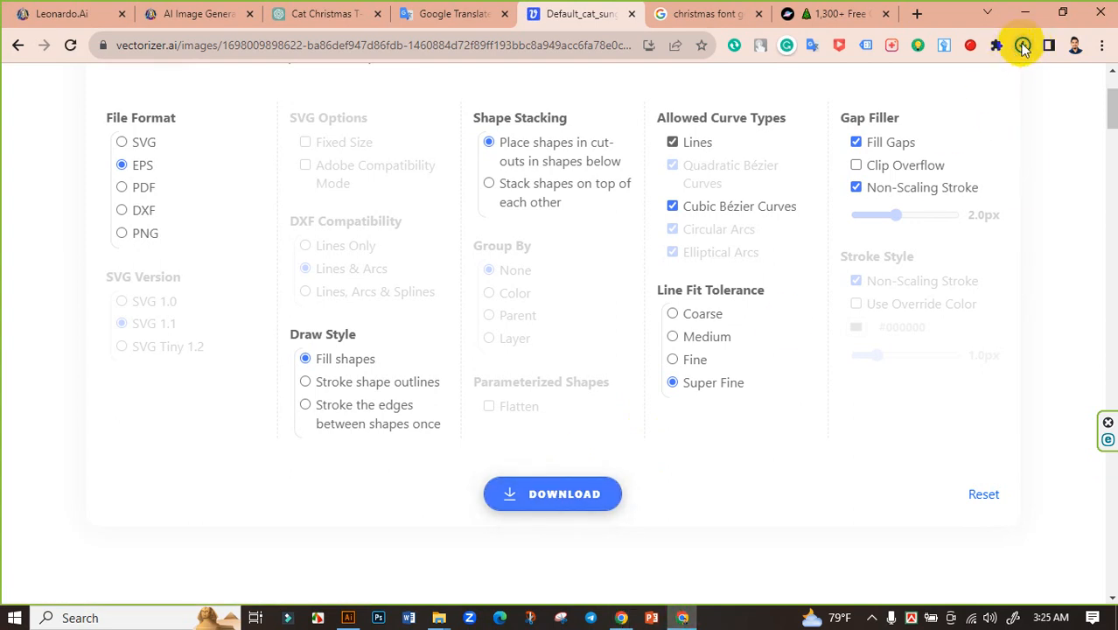
{"action": "left_click", "coordinate": [1024, 46]}
{"action": "left_click", "coordinate": [977, 113]}
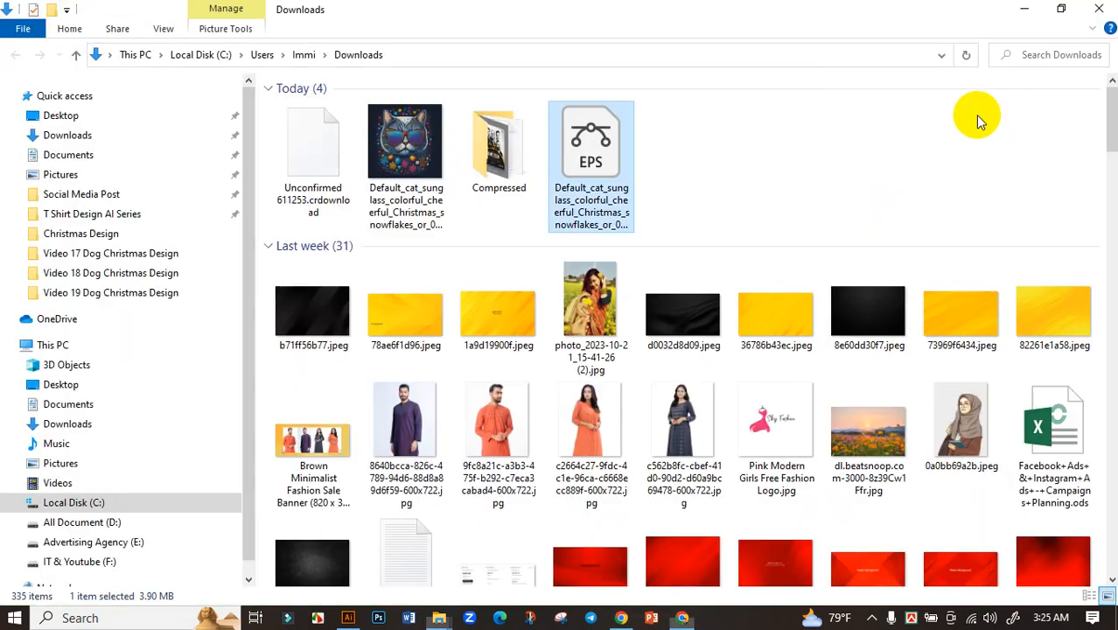
{"action": "right_click", "coordinate": [677, 147]}
{"action": "left_click", "coordinate": [716, 213]}
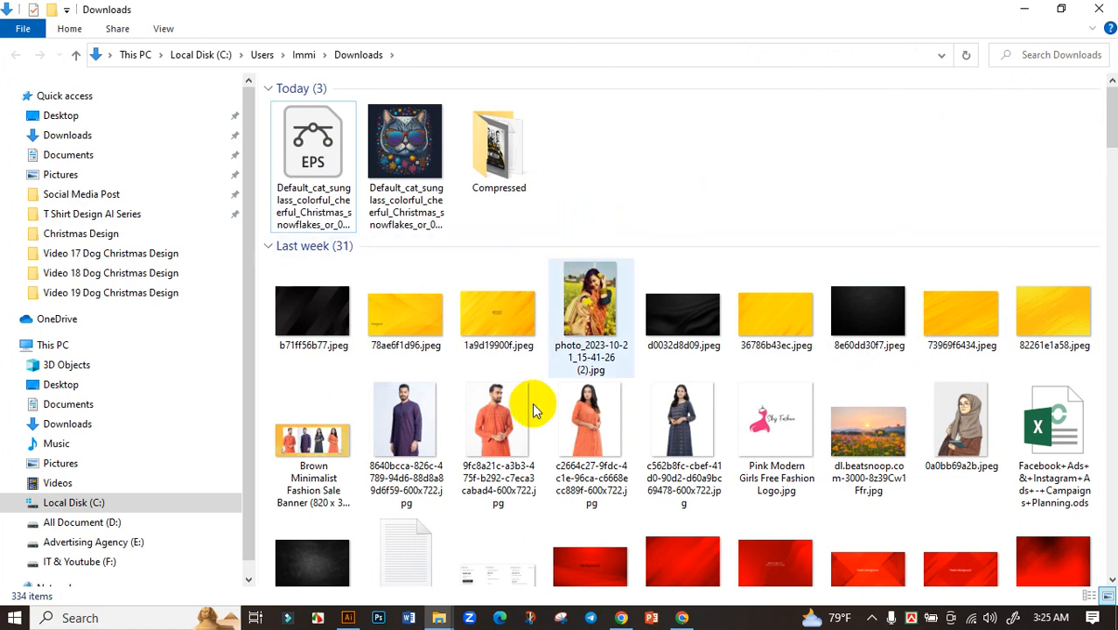
- Switch to Illustrator and create a new portrait document 11.9 in wide and 17.9 in high, dismissing the download manager warning
{"action": "left_click", "coordinate": [347, 618]}
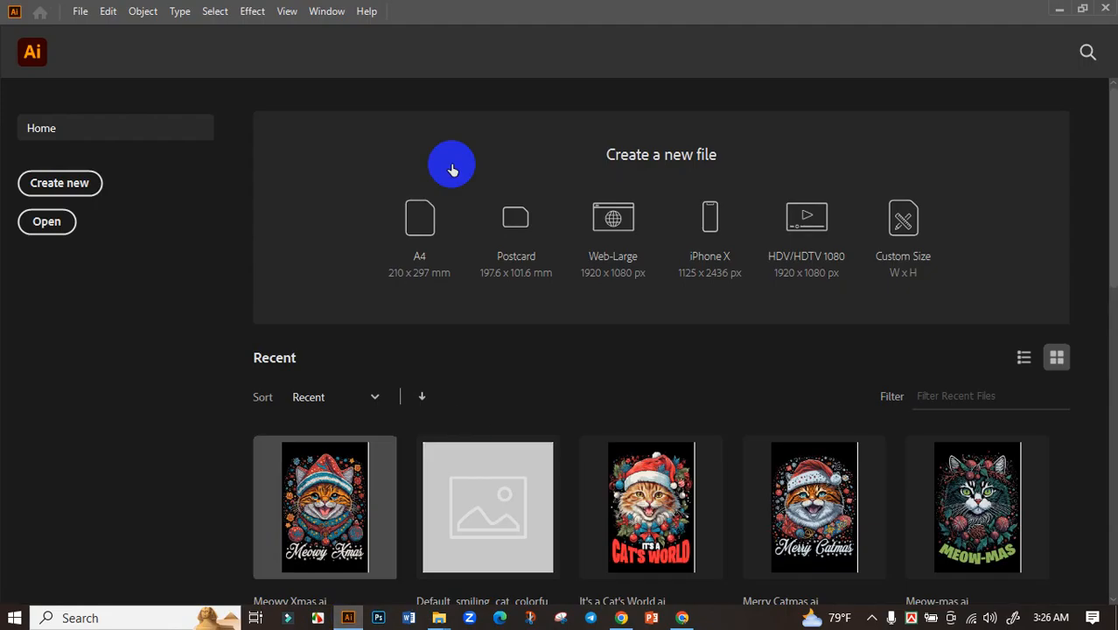
{"action": "left_click", "coordinate": [53, 184]}
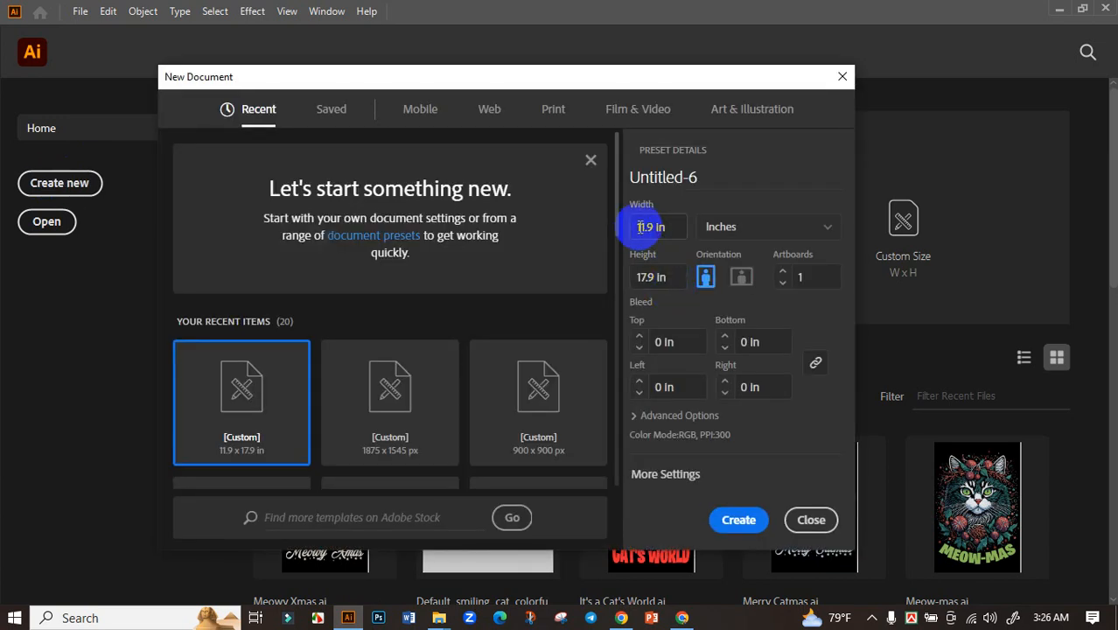
{"action": "left_click_drag", "start_coordinate": [635, 228], "coordinate": [691, 285]}
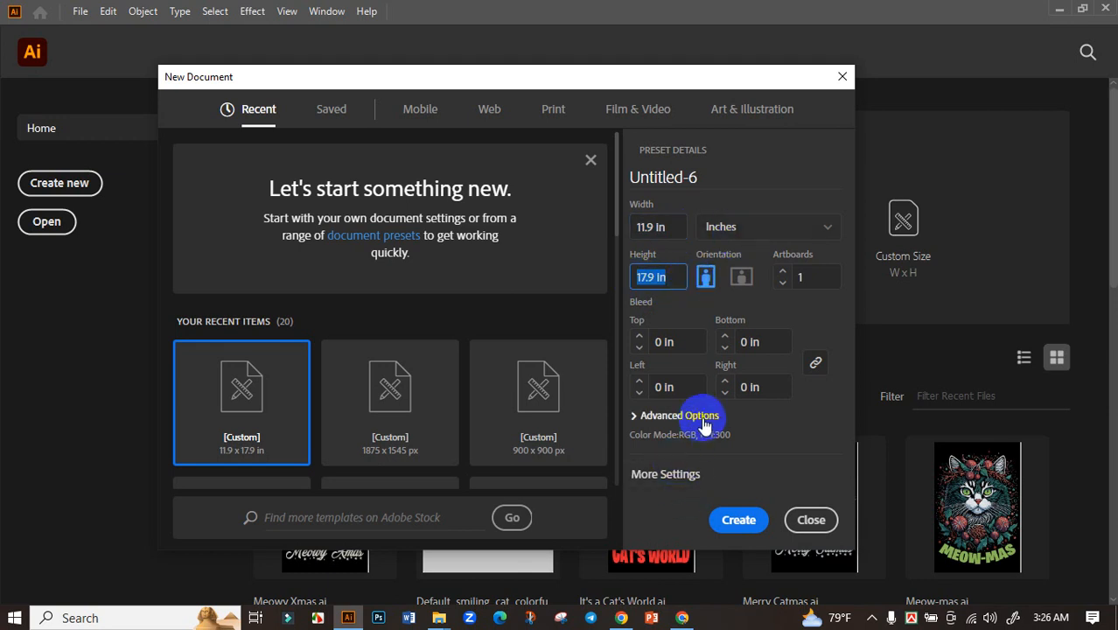
{"action": "left_click", "coordinate": [738, 530]}
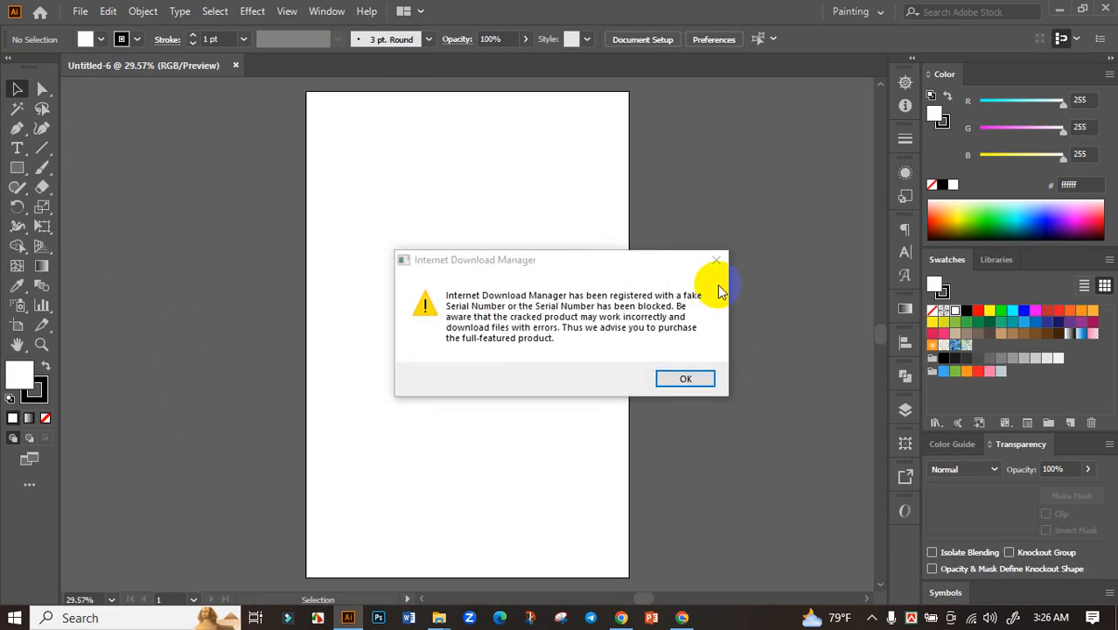
{"action": "key", "text": "Return"}
- Draw a rectangle covering the whole artboard, fill it with black, and deselect it
{"action": "left_click", "coordinate": [17, 168]}
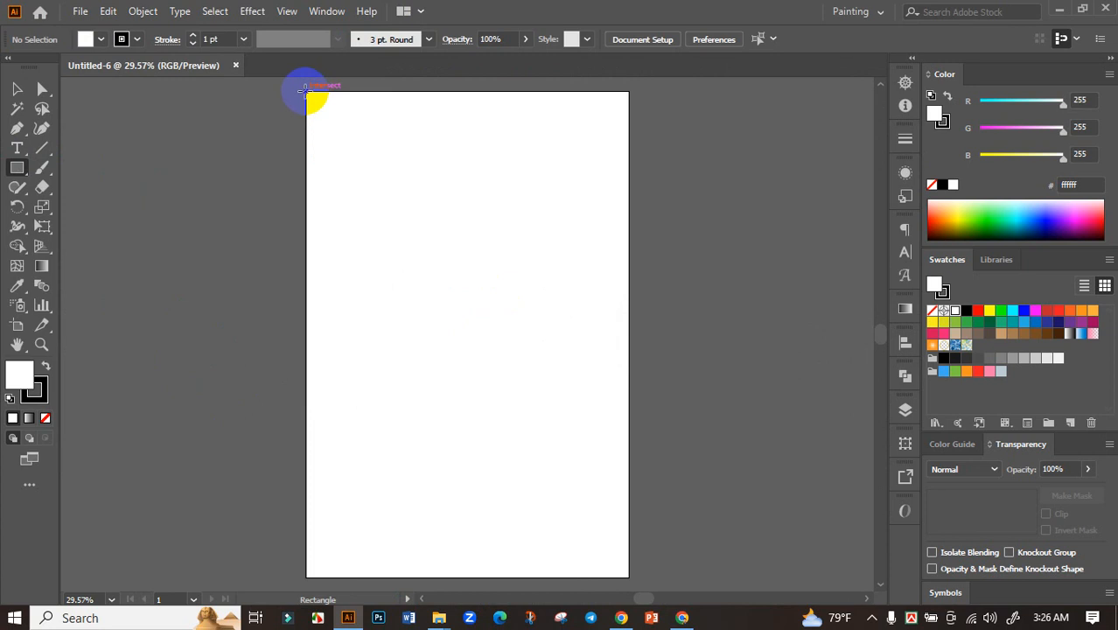
{"action": "left_click_drag", "start_coordinate": [304, 91], "coordinate": [628, 577]}
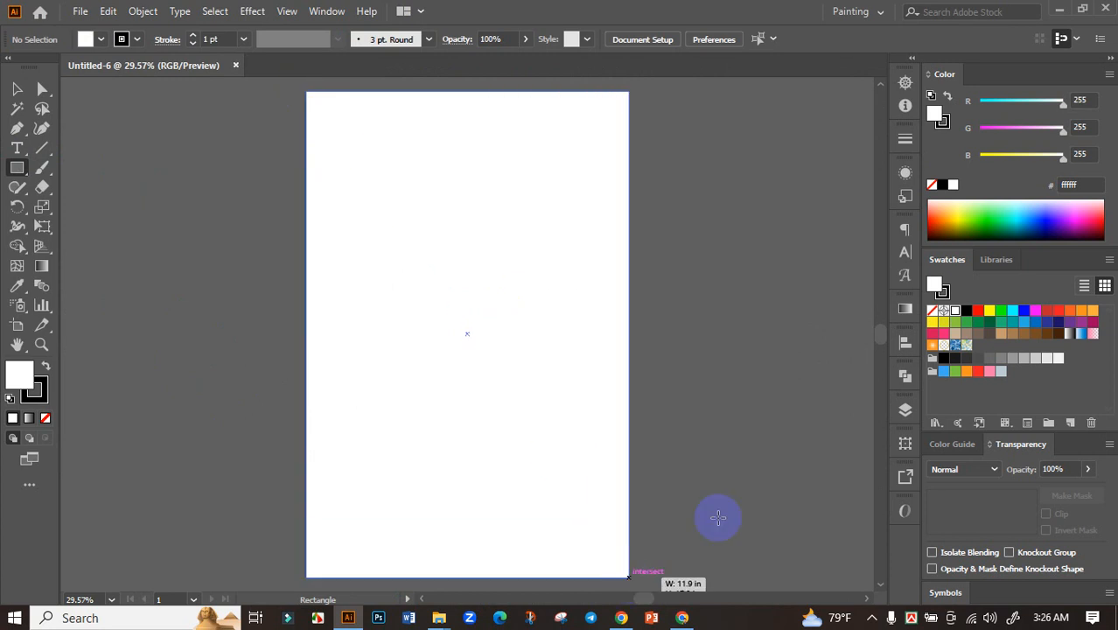
{"action": "left_click_drag", "start_coordinate": [717, 517], "coordinate": [718, 517]}
{"action": "left_click", "coordinate": [967, 311]}
{"action": "left_click", "coordinate": [17, 88]}
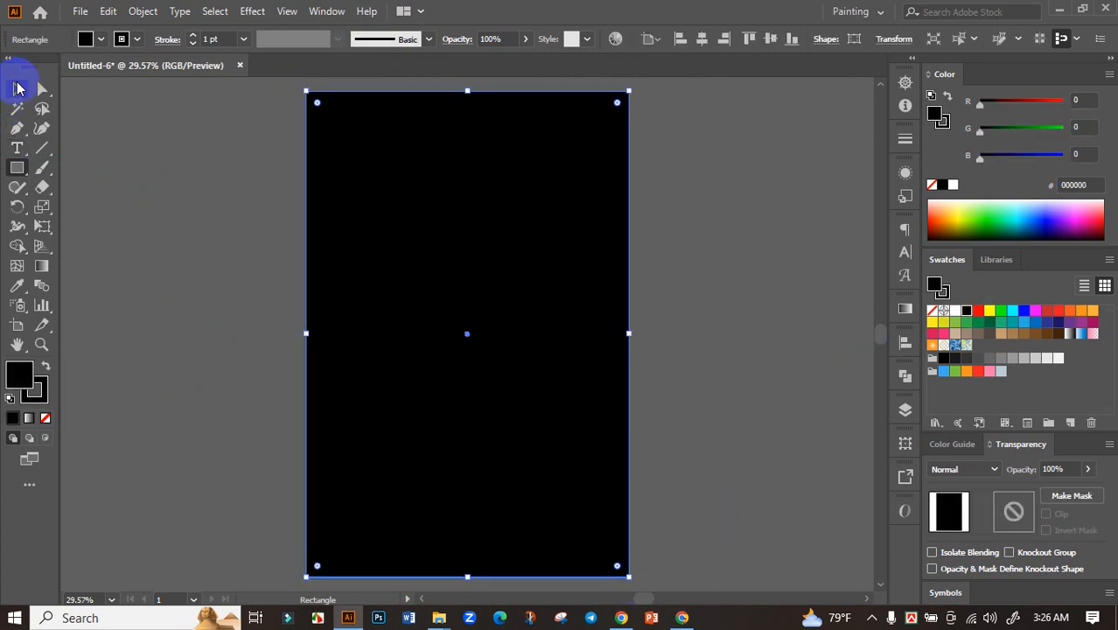
{"action": "left_click", "coordinate": [179, 203]}
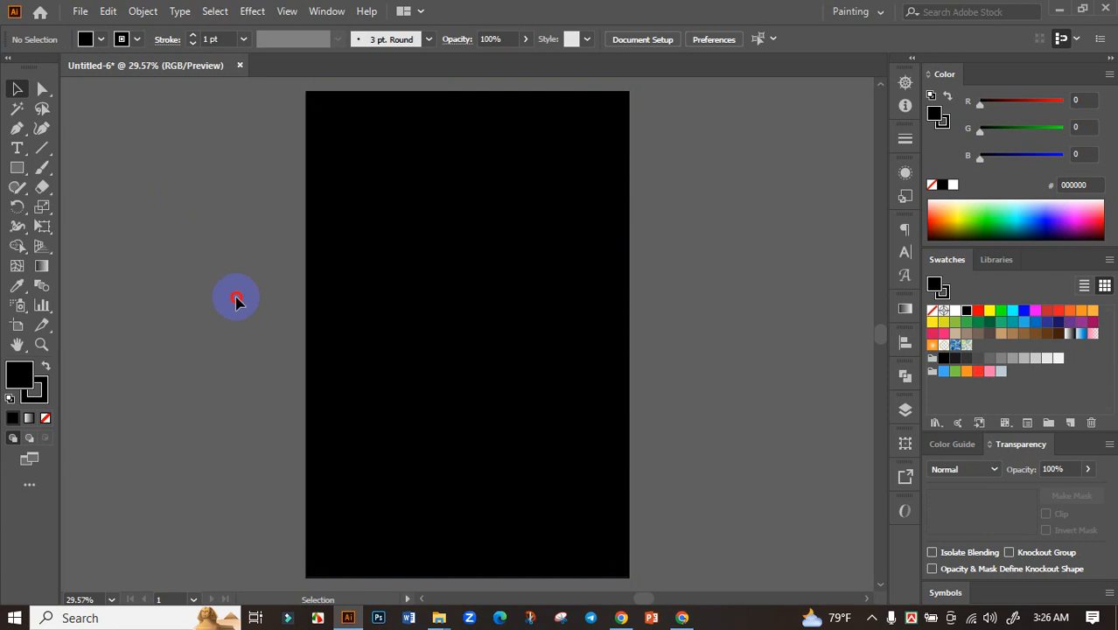
- Open the downloaded cat EPS from the Downloads folder in Illustrator and move the artwork off the artboard
{"action": "left_click", "coordinate": [442, 621]}
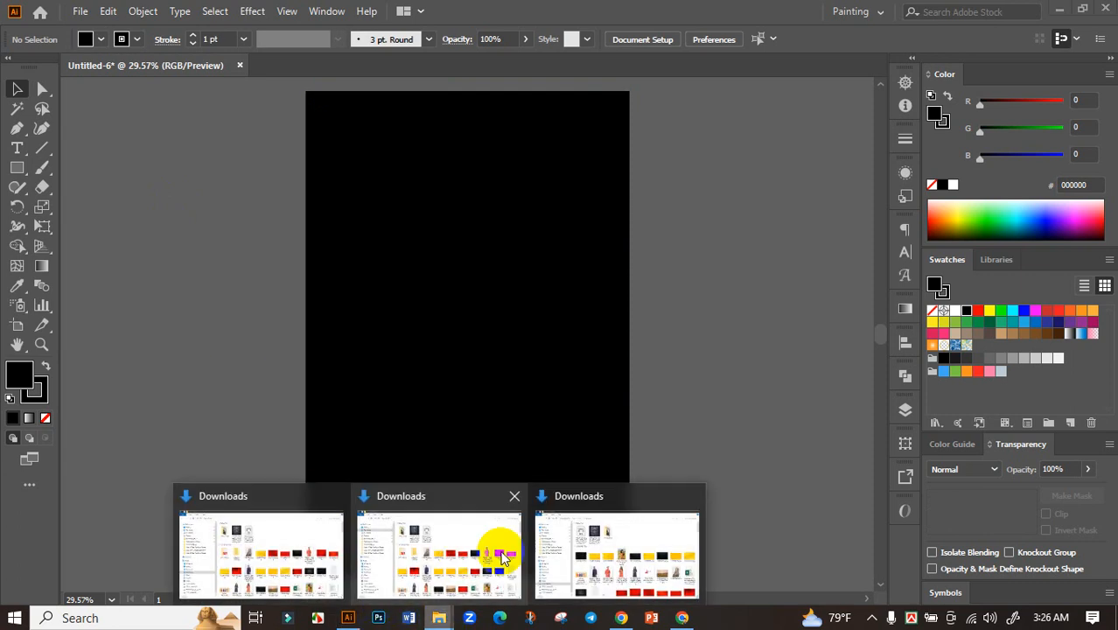
{"action": "left_click", "coordinate": [584, 529]}
{"action": "double_click", "coordinate": [293, 144]}
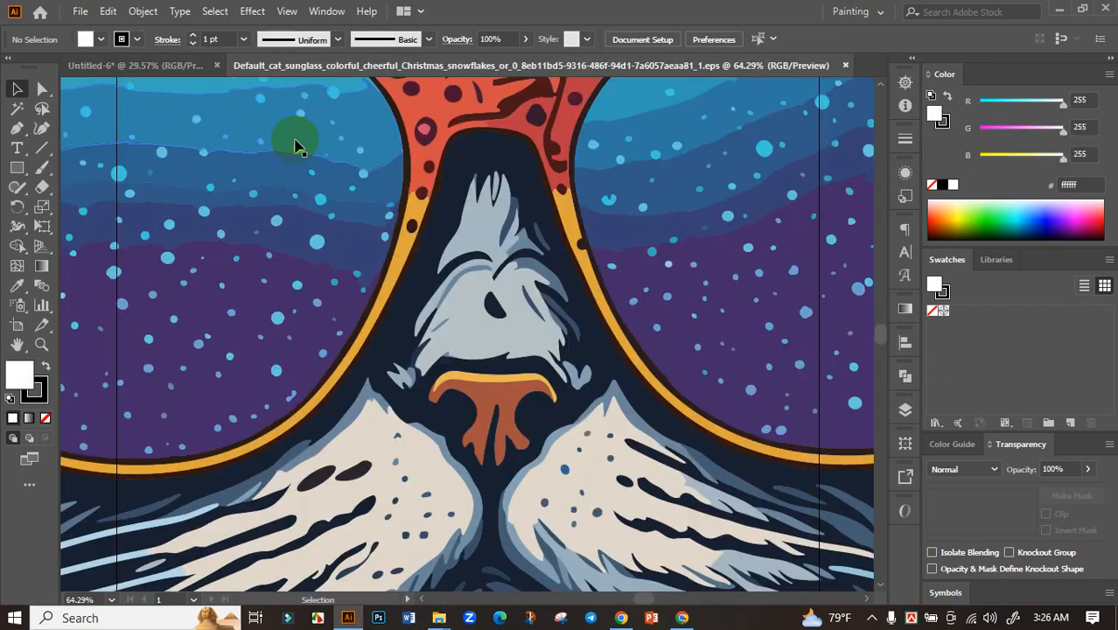
{"action": "scroll", "coordinate": [538, 358], "scroll_direction": "down", "scroll_amount": 1}
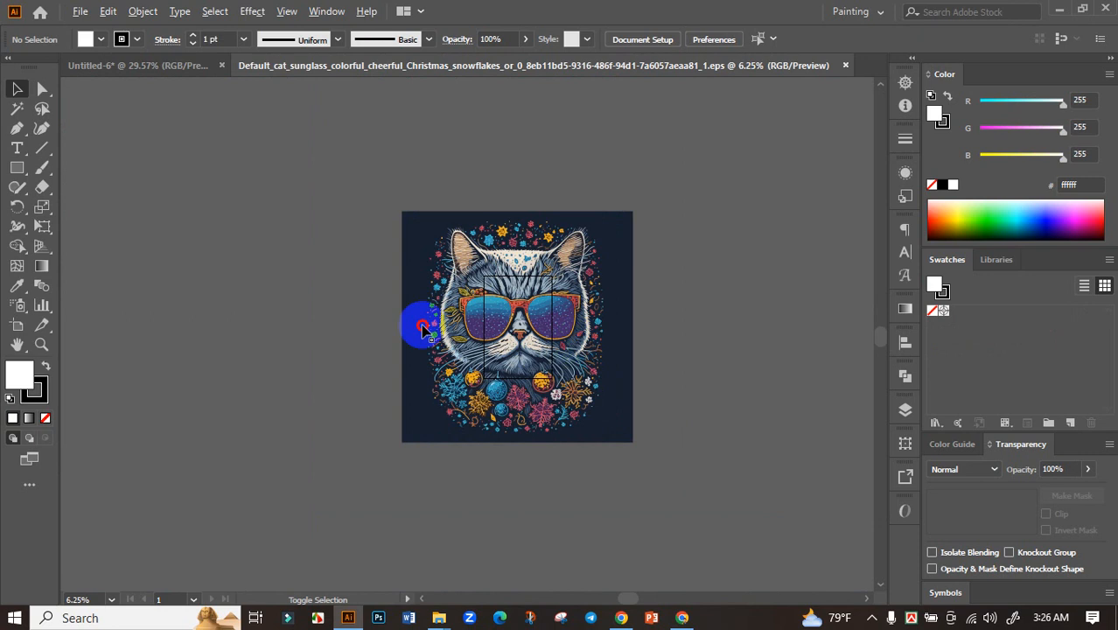
{"action": "left_click_drag", "start_coordinate": [412, 319], "coordinate": [373, 286]}
- Examine the vectorized cat's fur, sunglasses, ornaments and lens dots up close, and view the whole artwork again
{"action": "scroll", "coordinate": [439, 310], "scroll_direction": "up", "scroll_amount": 2}
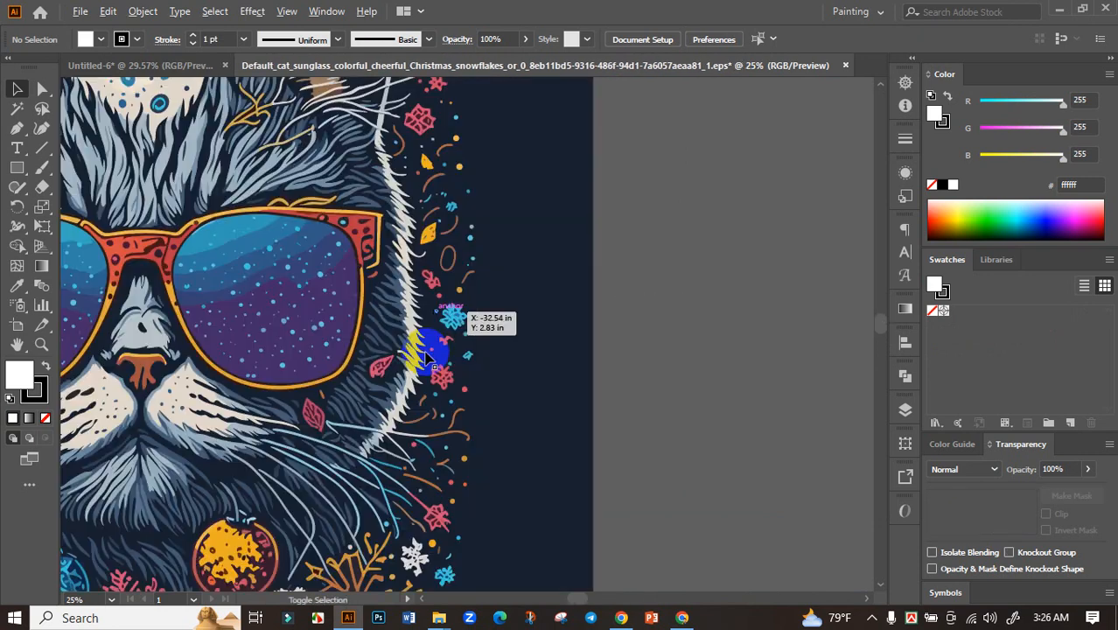
{"action": "scroll", "coordinate": [461, 332], "scroll_direction": "left", "scroll_amount": 3}
{"action": "scroll", "coordinate": [461, 330], "scroll_direction": "down", "scroll_amount": 2}
{"action": "scroll", "coordinate": [525, 358], "scroll_direction": "up", "scroll_amount": 5}
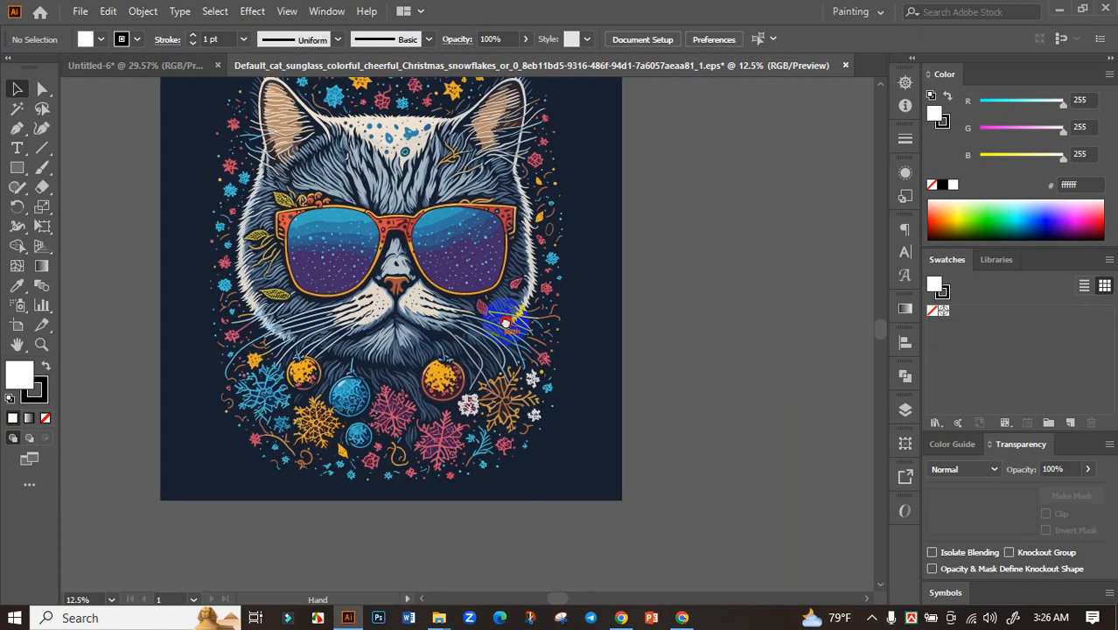
{"action": "scroll", "coordinate": [582, 312], "scroll_direction": "down", "scroll_amount": 2}
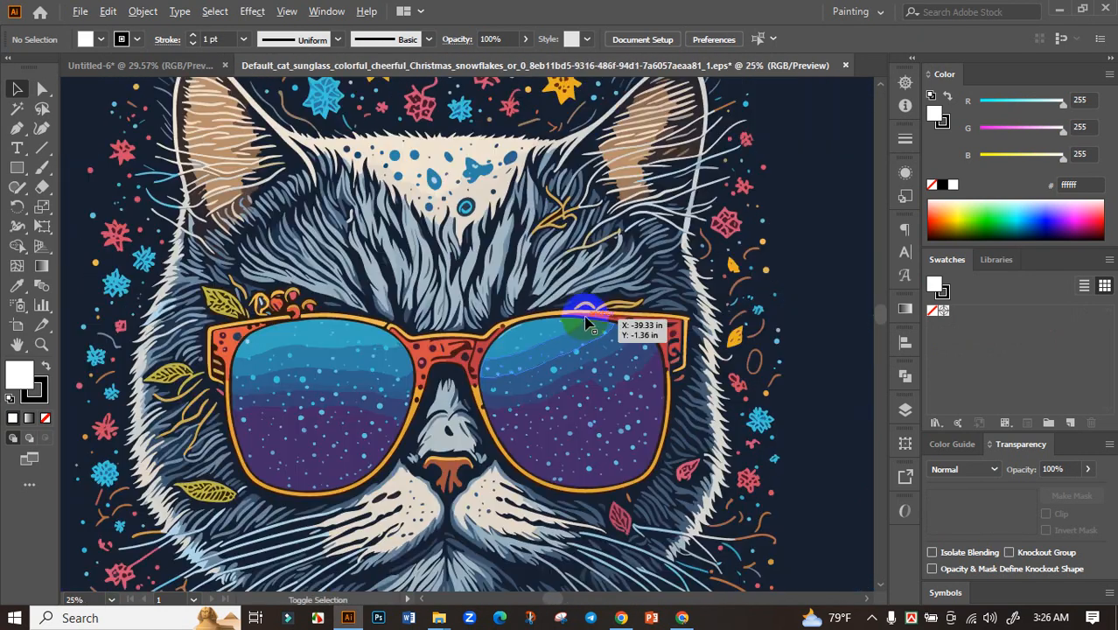
{"action": "scroll", "coordinate": [382, 473], "scroll_direction": "up", "scroll_amount": 2}
{"action": "scroll", "coordinate": [387, 446], "scroll_direction": "down", "scroll_amount": 3}
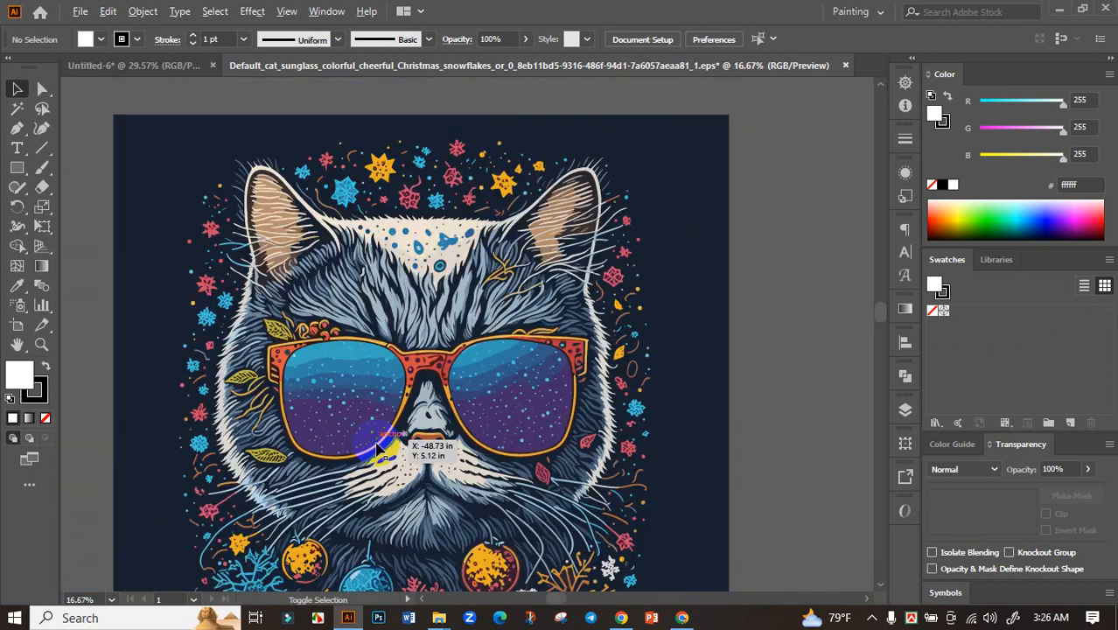
{"action": "scroll", "coordinate": [411, 376], "scroll_direction": "down", "scroll_amount": 2}
{"action": "scroll", "coordinate": [420, 350], "scroll_direction": "right", "scroll_amount": 2}
{"action": "scroll", "coordinate": [435, 317], "scroll_direction": "up", "scroll_amount": 6}
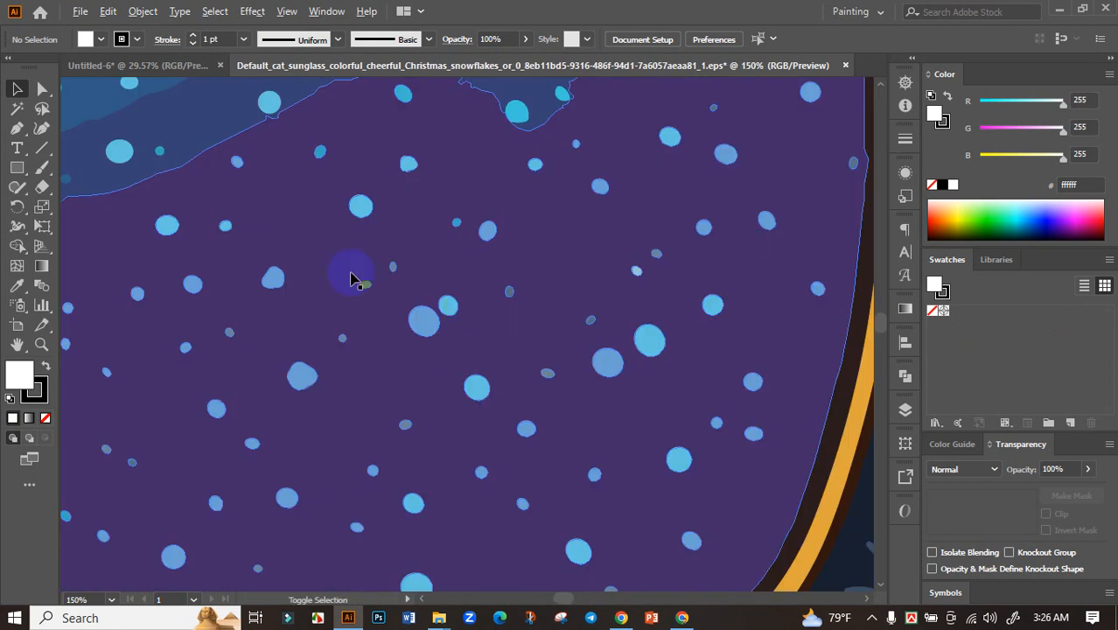
{"action": "scroll", "coordinate": [195, 273], "scroll_direction": "down", "scroll_amount": 7}
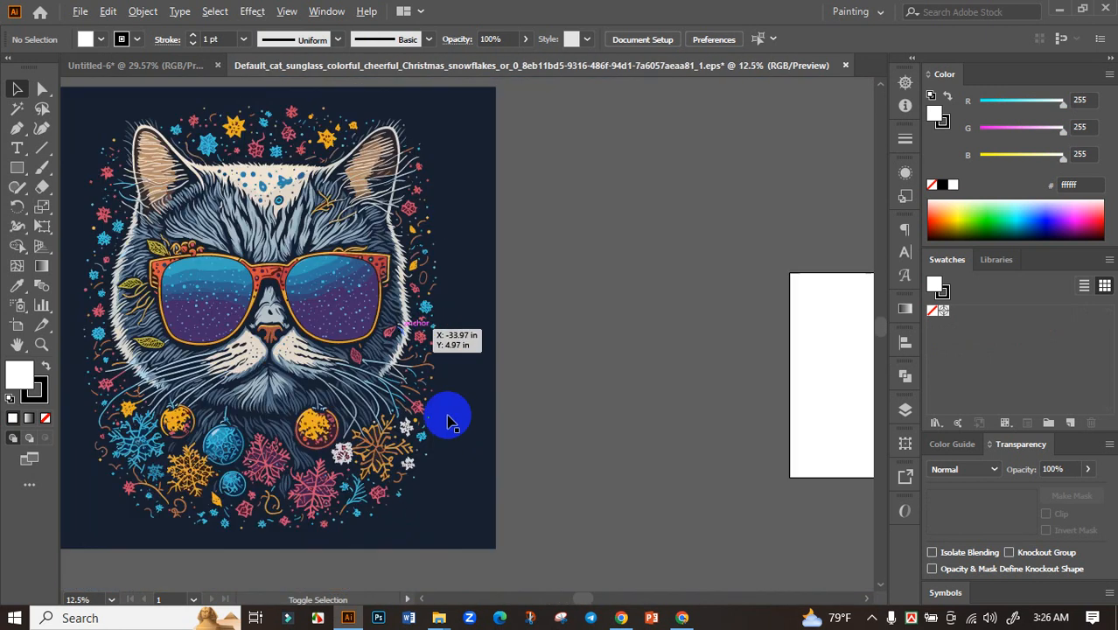
{"action": "left_click_drag", "start_coordinate": [444, 405], "coordinate": [488, 388]}
{"action": "scroll", "coordinate": [487, 388], "scroll_direction": "down", "scroll_amount": 1}
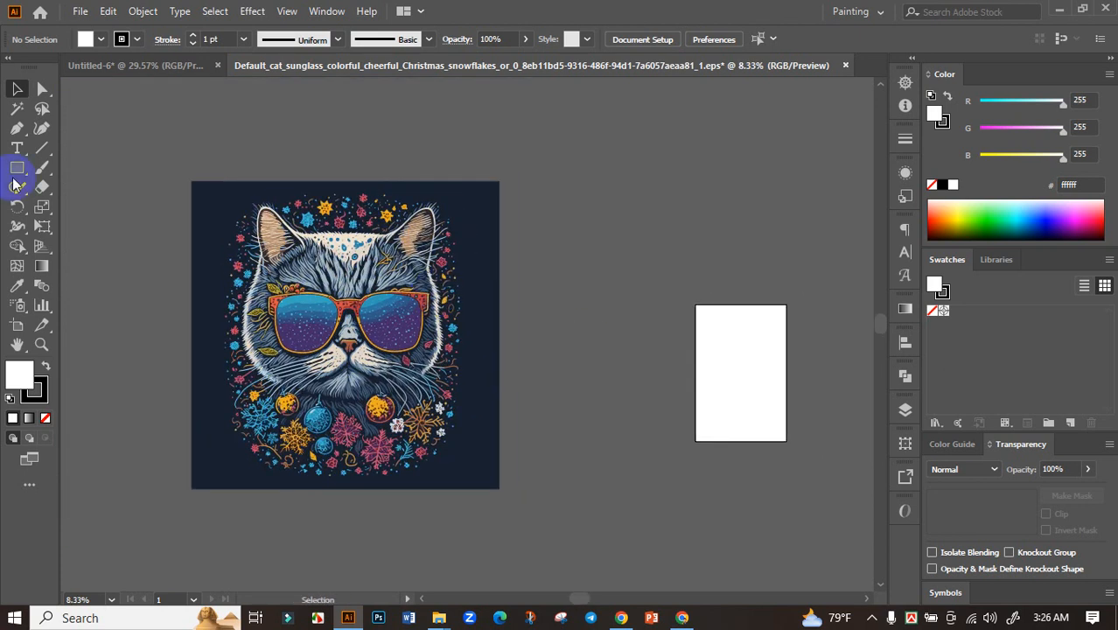
{"action": "left_click", "coordinate": [38, 149]}
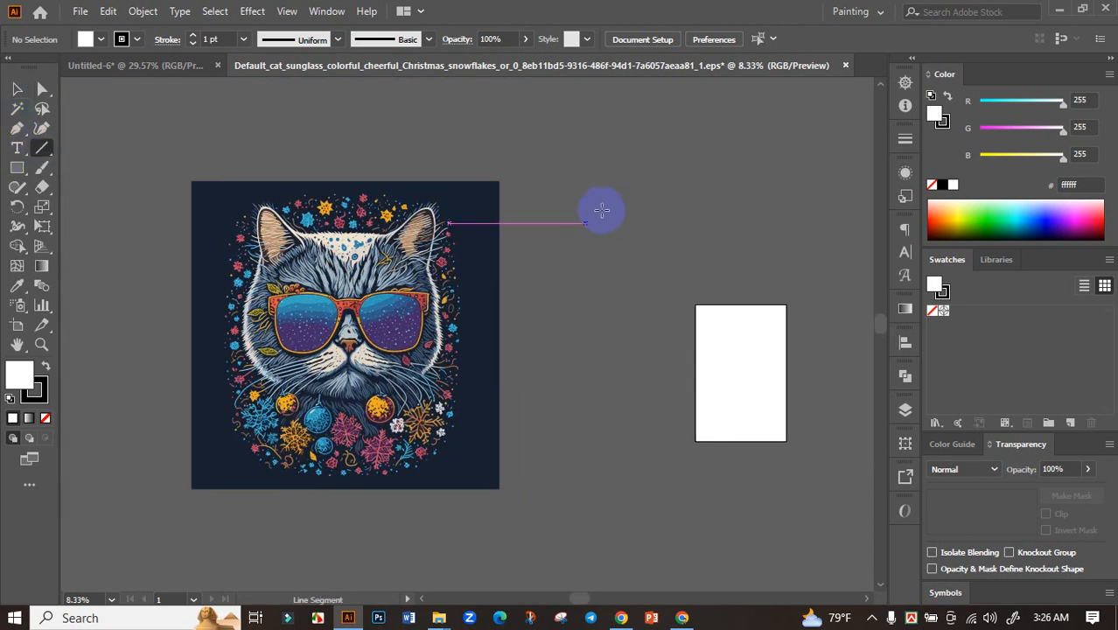
{"action": "left_click_drag", "start_coordinate": [612, 192], "coordinate": [558, 346]}
{"action": "left_click", "coordinate": [18, 108]}
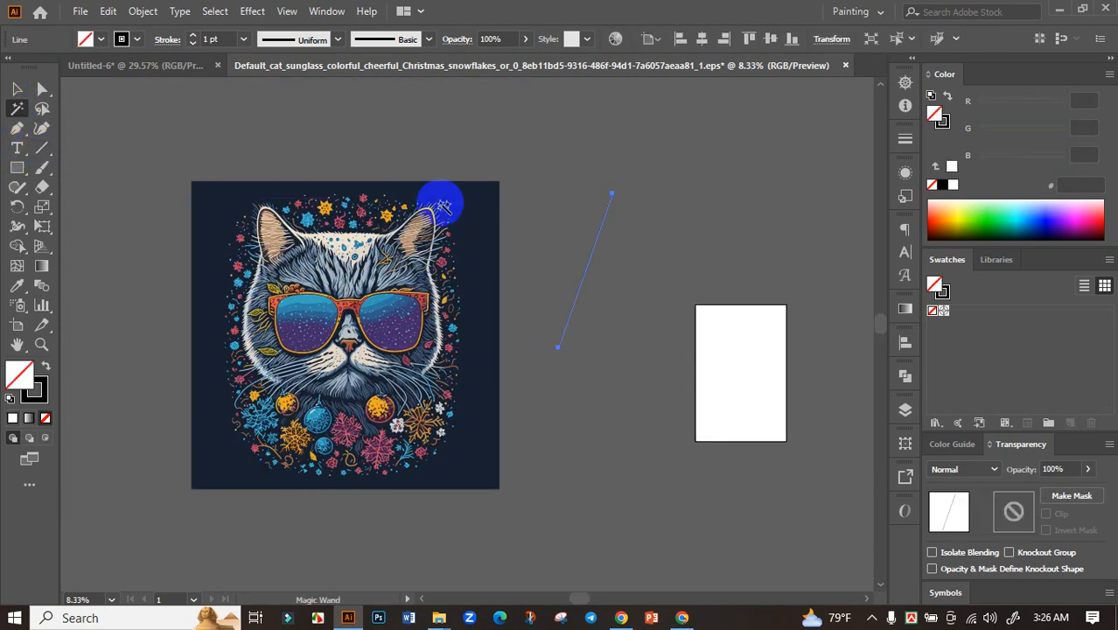
{"action": "left_click", "coordinate": [594, 252]}
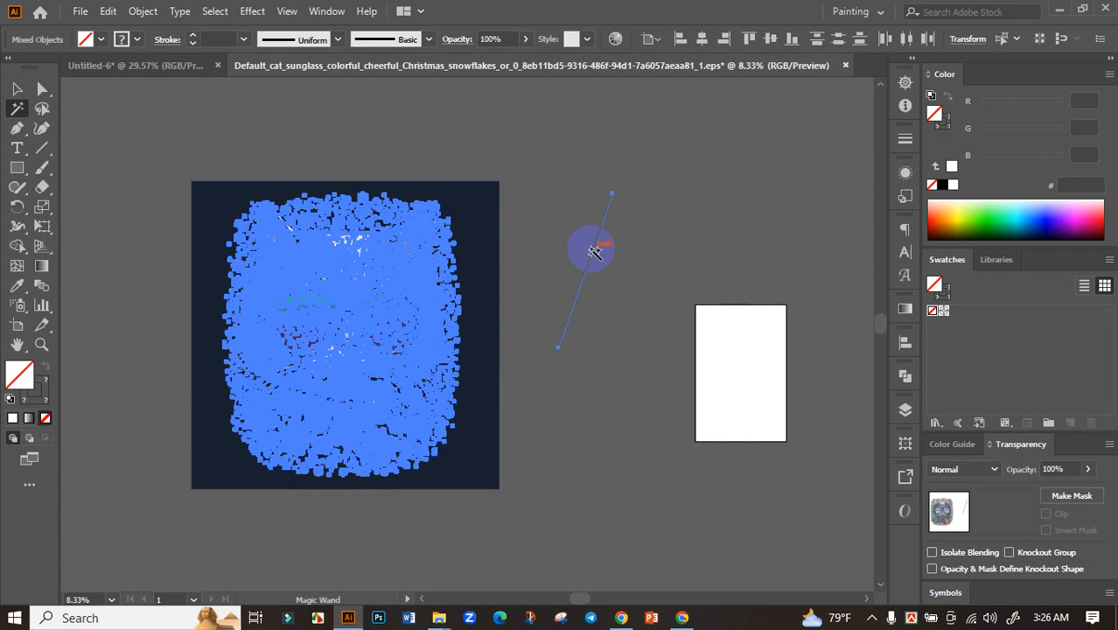
{"action": "key", "text": "ctrl+shift+a"}
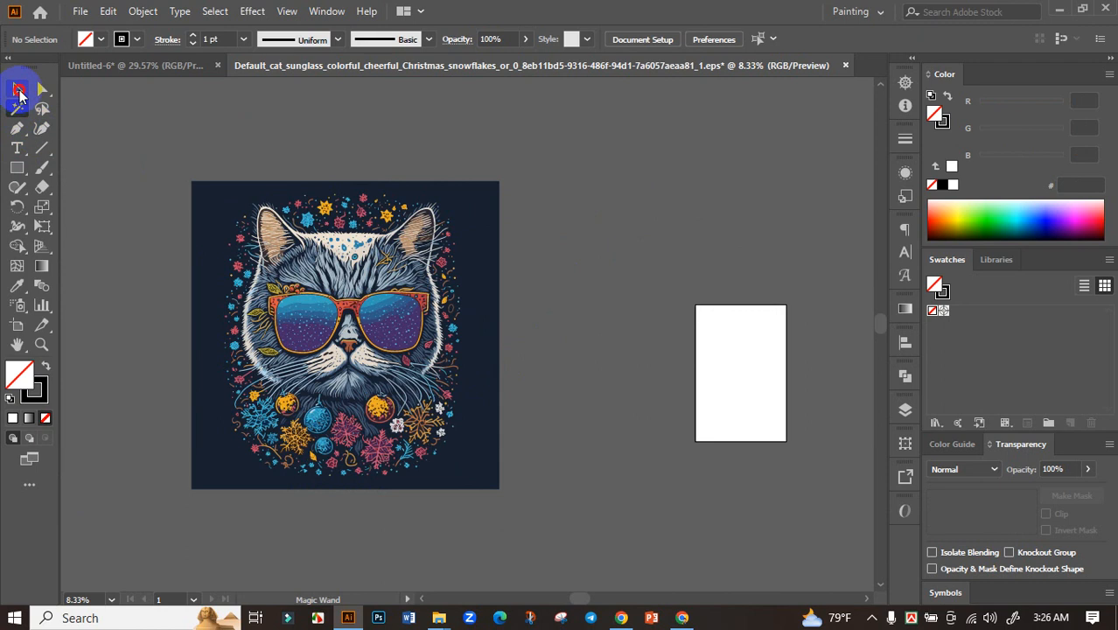
- Ungroup the cat artwork and delete its dark navy background shape
{"action": "left_click", "coordinate": [17, 88]}
{"action": "left_click_drag", "start_coordinate": [574, 182], "coordinate": [635, 120]}
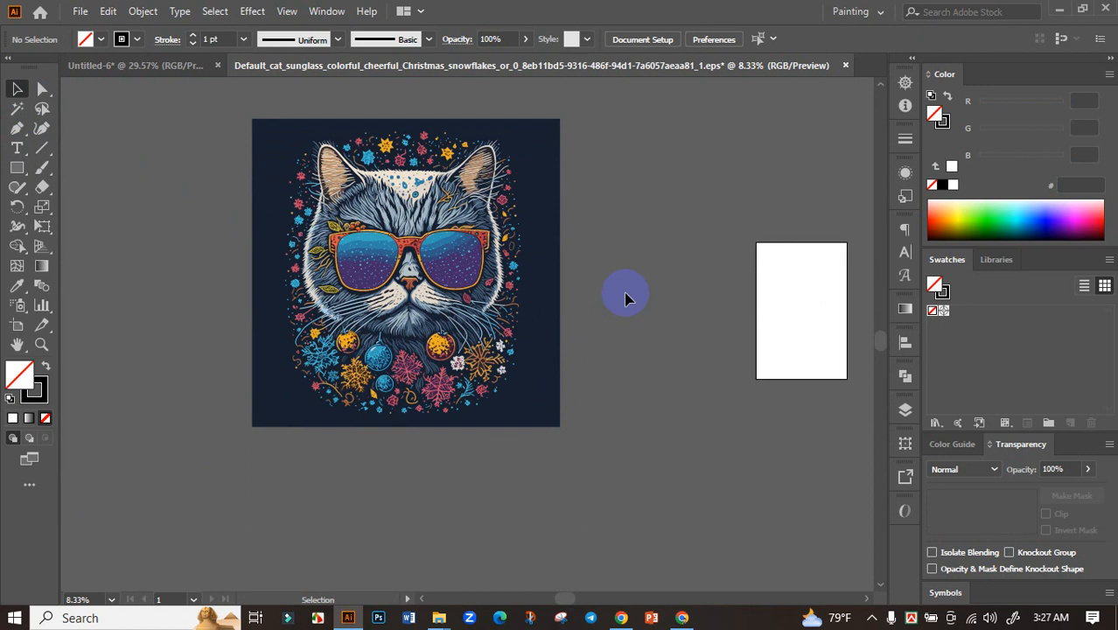
{"action": "left_click_drag", "start_coordinate": [628, 271], "coordinate": [626, 300]}
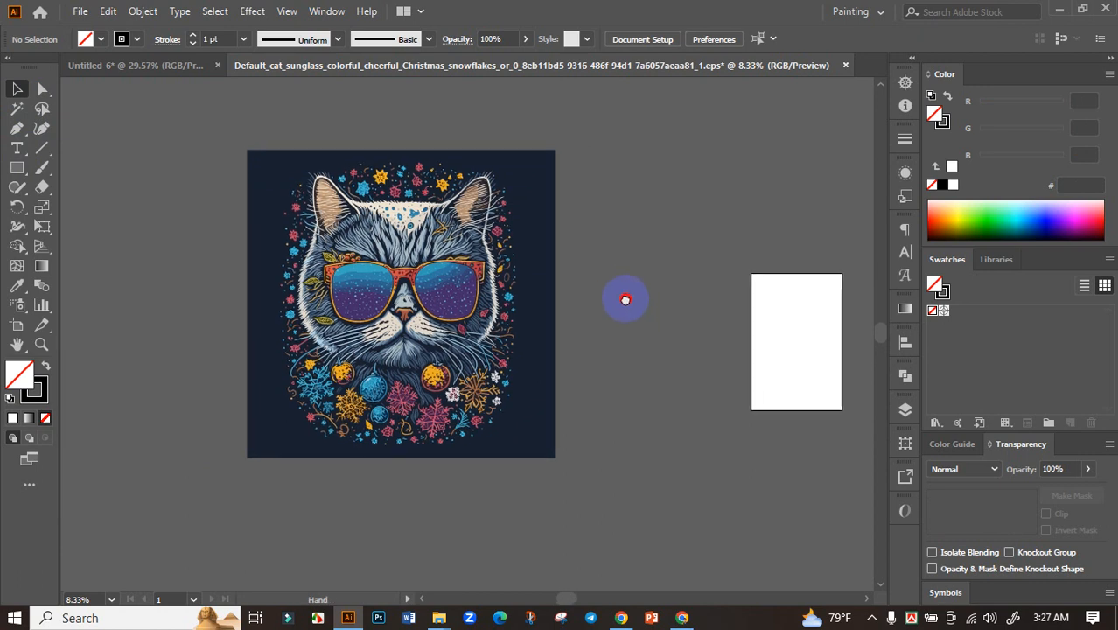
{"action": "scroll", "coordinate": [565, 280], "scroll_direction": "up", "scroll_amount": 1}
{"action": "left_click", "coordinate": [512, 260]}
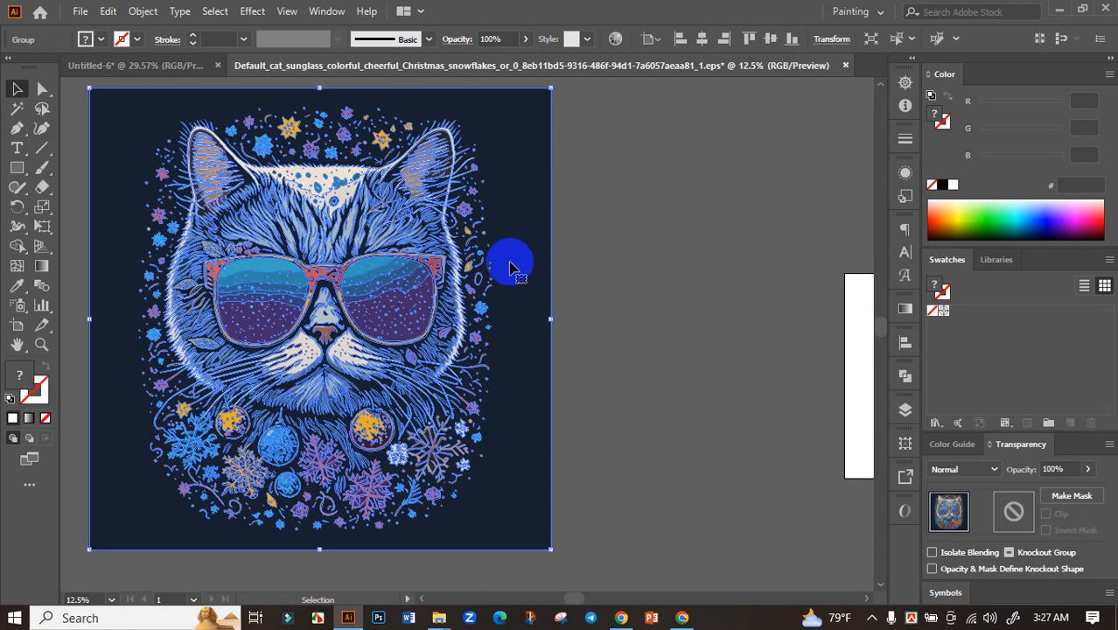
{"action": "right_click", "coordinate": [511, 267]}
{"action": "left_click", "coordinate": [557, 398]}
{"action": "left_click", "coordinate": [646, 331]}
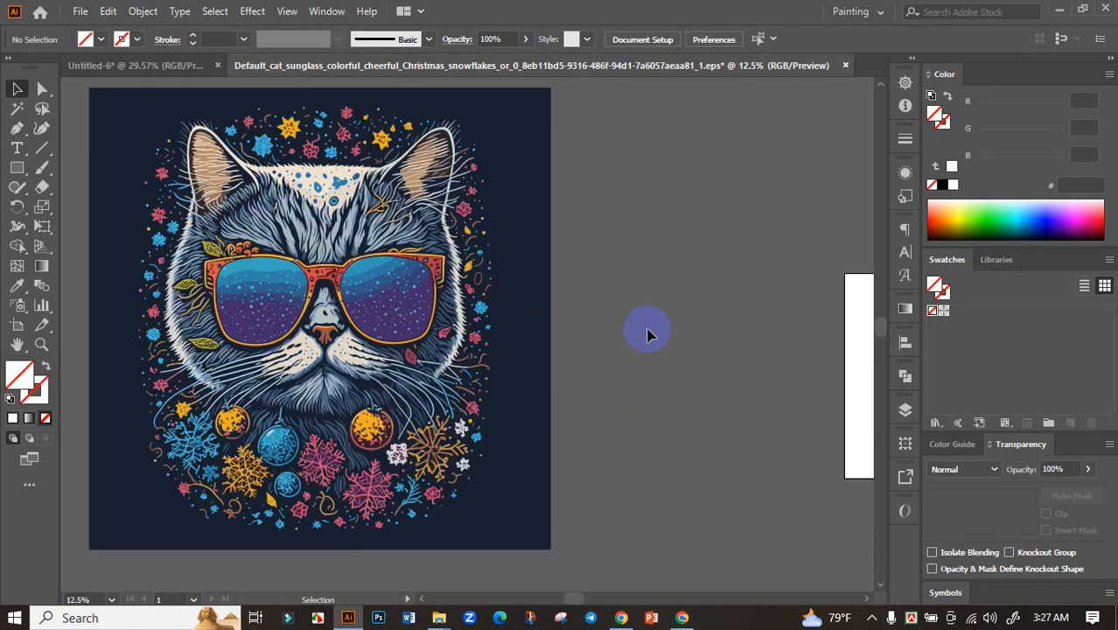
{"action": "left_click", "coordinate": [538, 229]}
{"action": "key", "text": "Delete"}
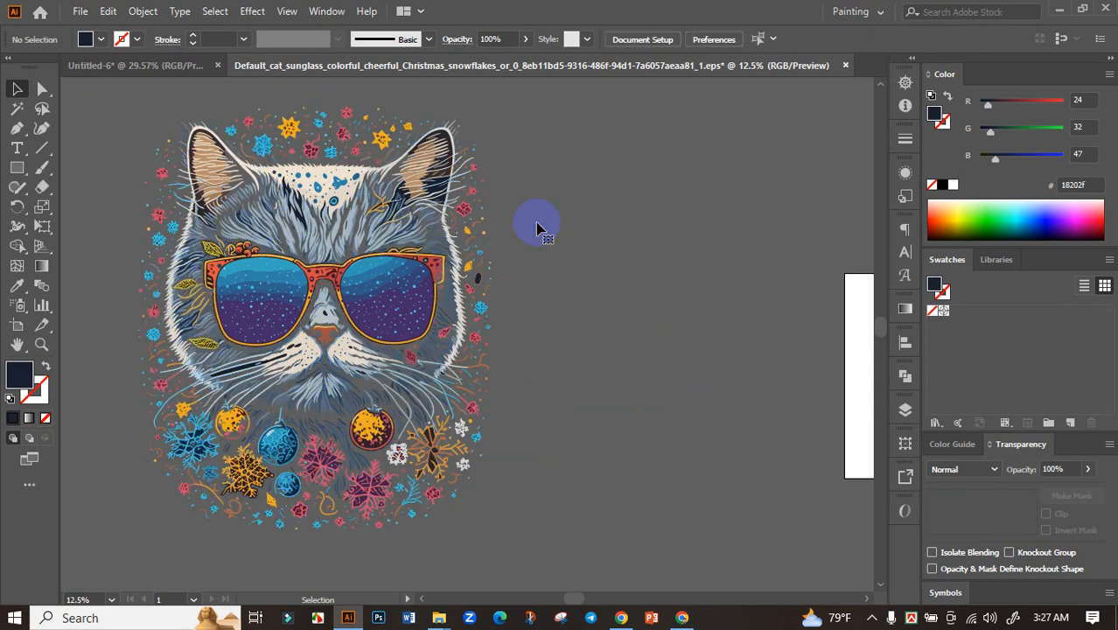
- Delete the dark shapes between the hair strands inside the ear on the artwork's right side
{"action": "scroll", "coordinate": [444, 136], "scroll_direction": "up", "scroll_amount": 4}
{"action": "left_click", "coordinate": [447, 129]}
{"action": "key", "text": "Delete"}
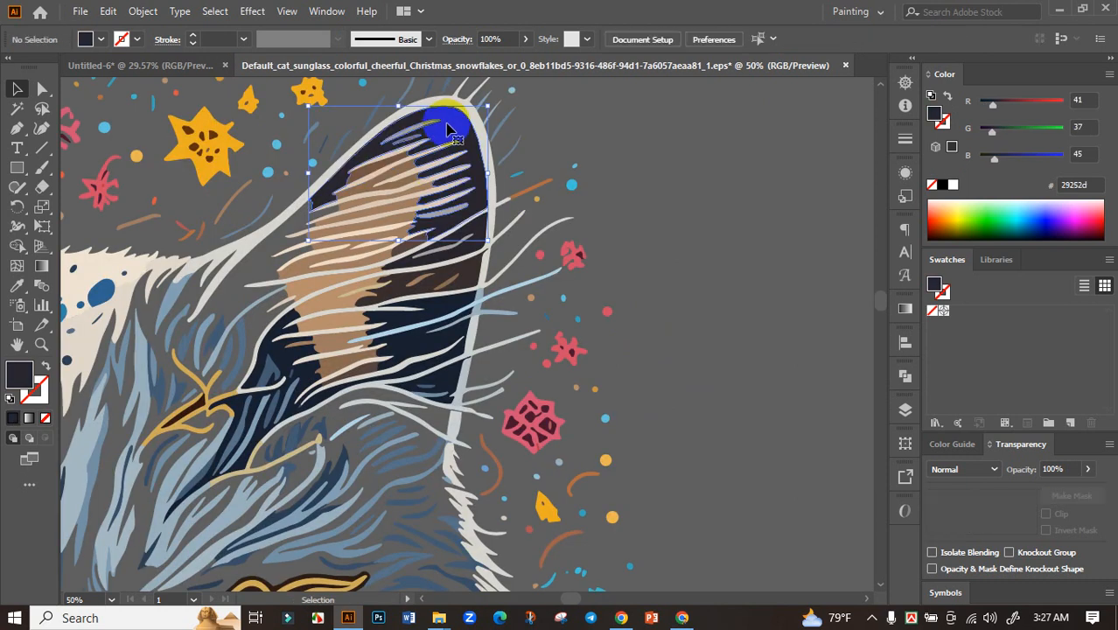
{"action": "left_click", "coordinate": [465, 235]}
{"action": "key", "text": "Delete"}
{"action": "left_click", "coordinate": [461, 278]}
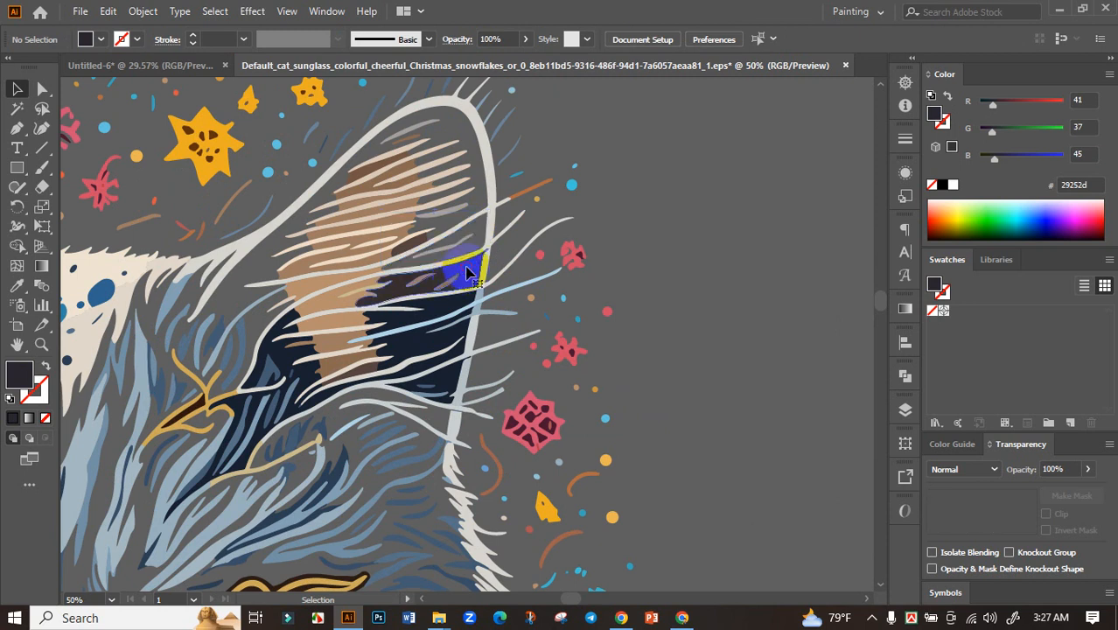
{"action": "key", "text": "Delete"}
{"action": "left_click", "coordinate": [436, 305]}
{"action": "key", "text": "Delete"}
{"action": "left_click", "coordinate": [416, 347]}
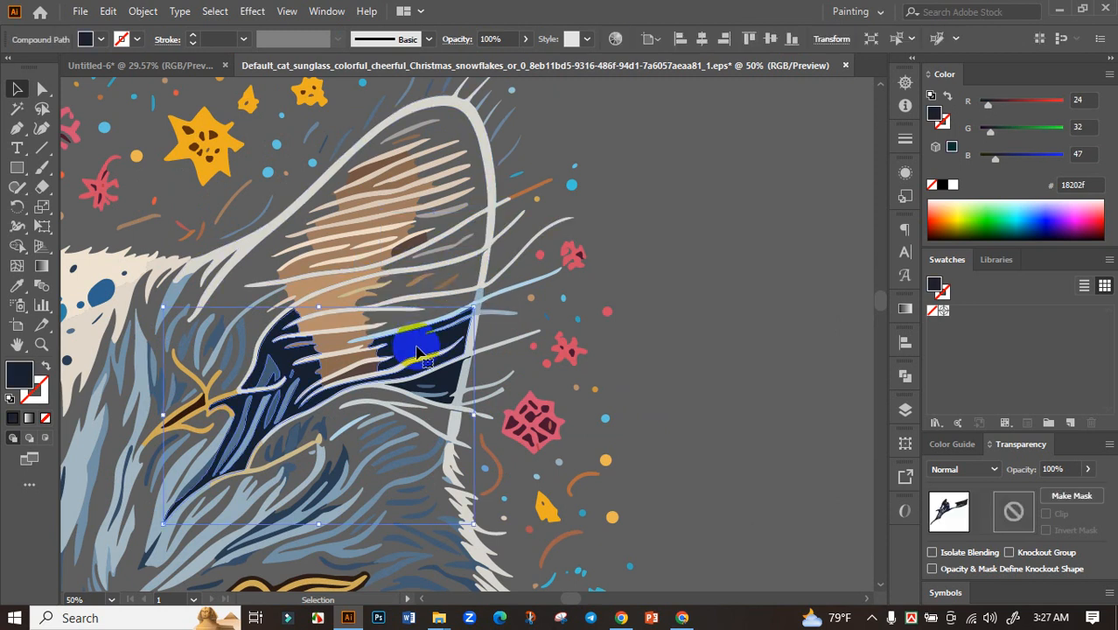
{"action": "key", "text": "Delete"}
{"action": "left_click", "coordinate": [437, 376]}
{"action": "key", "text": "Delete"}
{"action": "left_click", "coordinate": [583, 304]}
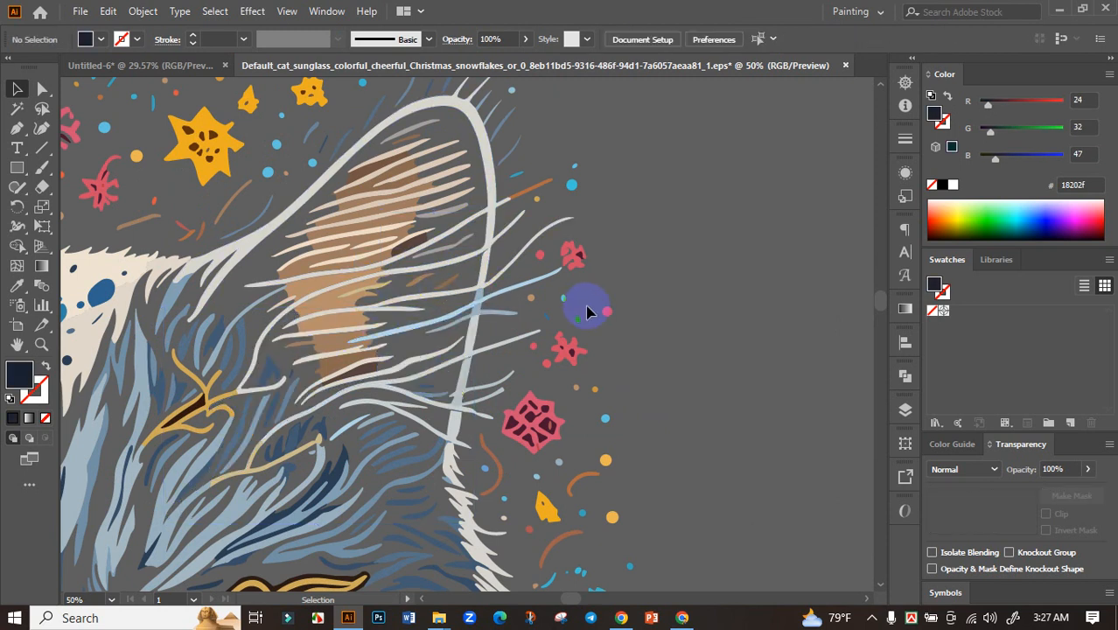
- Delete the dark brown filling inside the golden twig on the cat's forehead
{"action": "scroll", "coordinate": [199, 425], "scroll_direction": "up", "scroll_amount": 4}
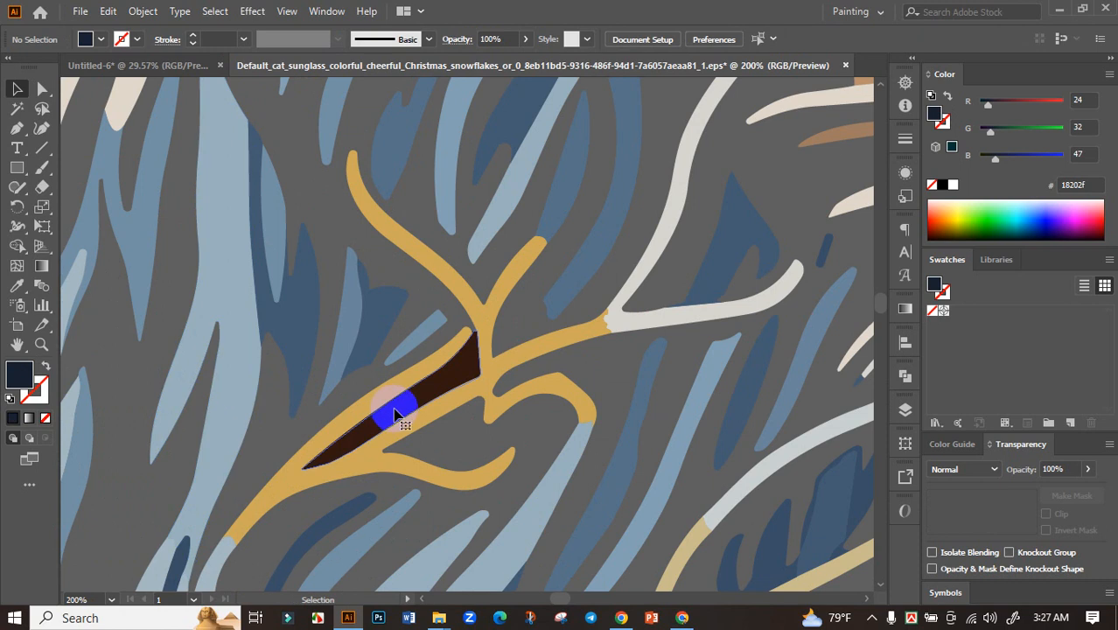
{"action": "left_click", "coordinate": [394, 416]}
{"action": "key", "text": "Delete"}
{"action": "scroll", "coordinate": [494, 366], "scroll_direction": "down", "scroll_amount": 5}
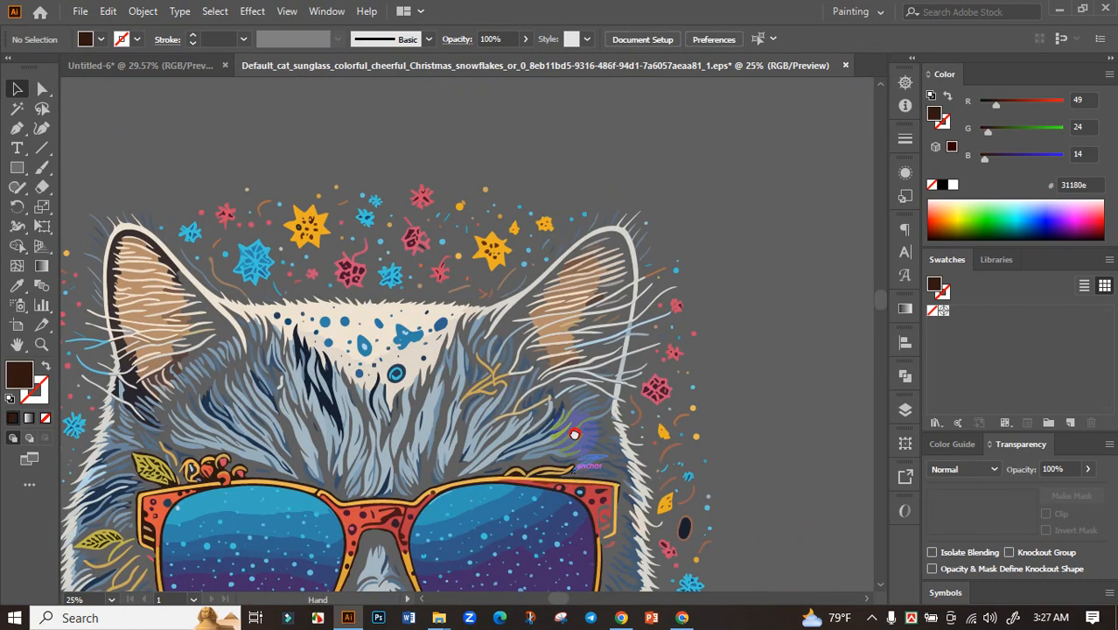
- Delete the large dark navy fur strands on the forehead around the cream patch and above the berries
{"action": "scroll", "coordinate": [389, 284], "scroll_direction": "up", "scroll_amount": 4}
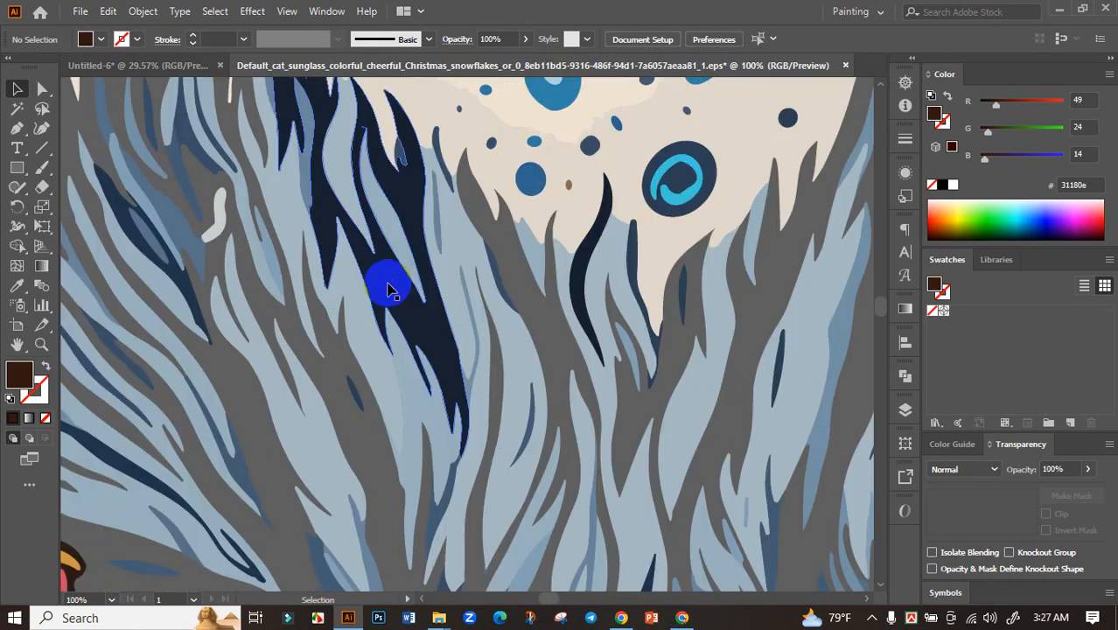
{"action": "left_click", "coordinate": [389, 285]}
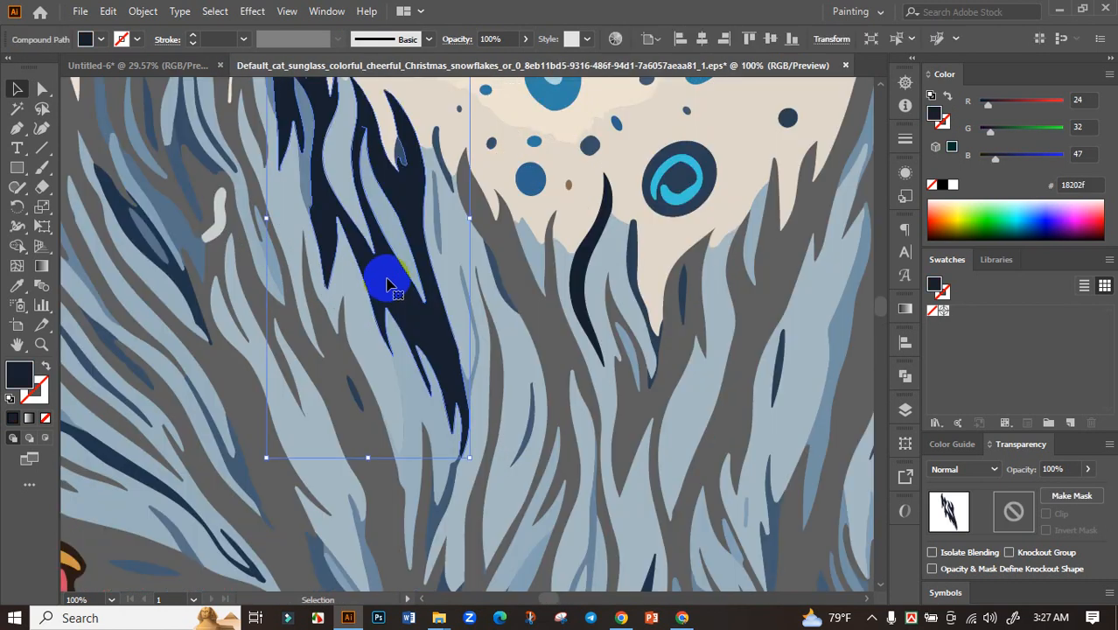
{"action": "key", "text": "Delete"}
{"action": "left_click_drag", "start_coordinate": [298, 158], "coordinate": [322, 232]}
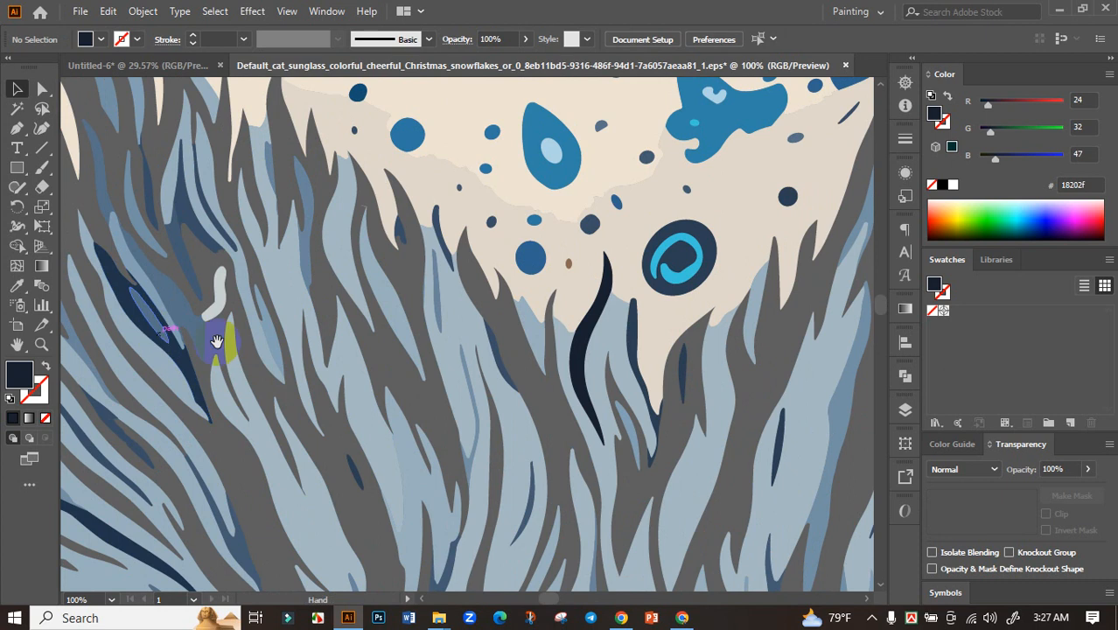
{"action": "left_click", "coordinate": [586, 352]}
{"action": "key", "text": "Delete"}
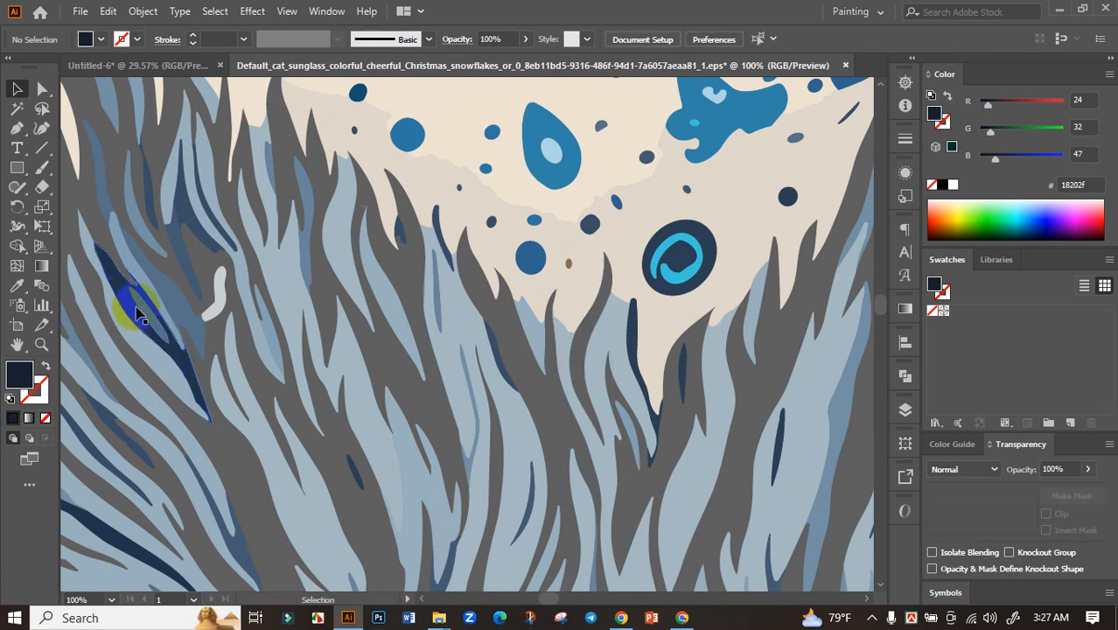
{"action": "left_click_drag", "start_coordinate": [302, 331], "coordinate": [567, 245]}
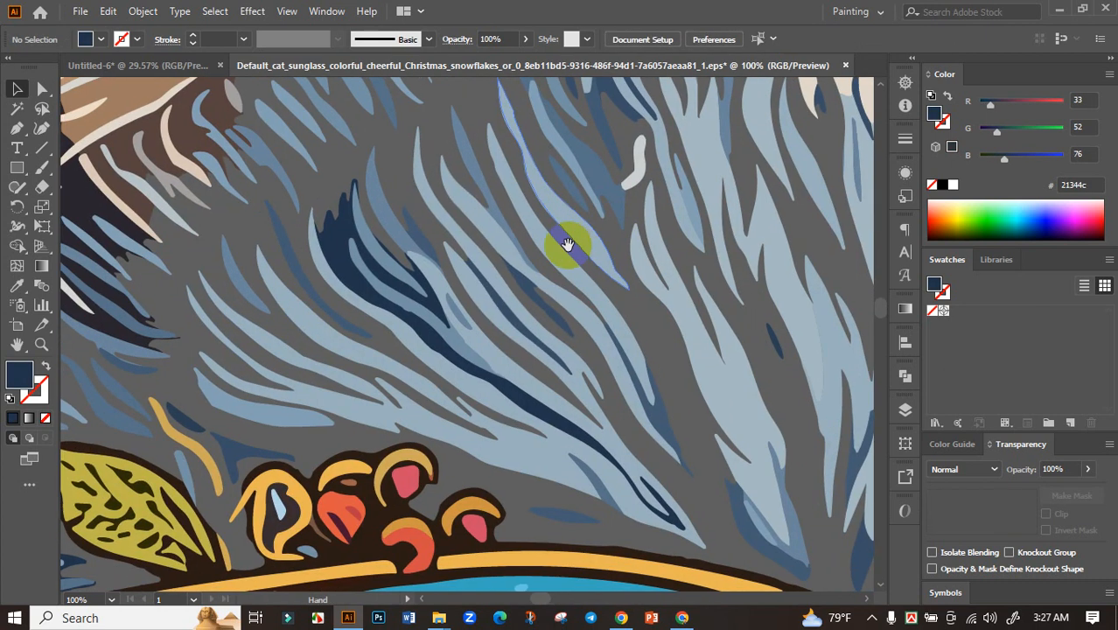
{"action": "left_click", "coordinate": [335, 253]}
{"action": "key", "text": "Delete"}
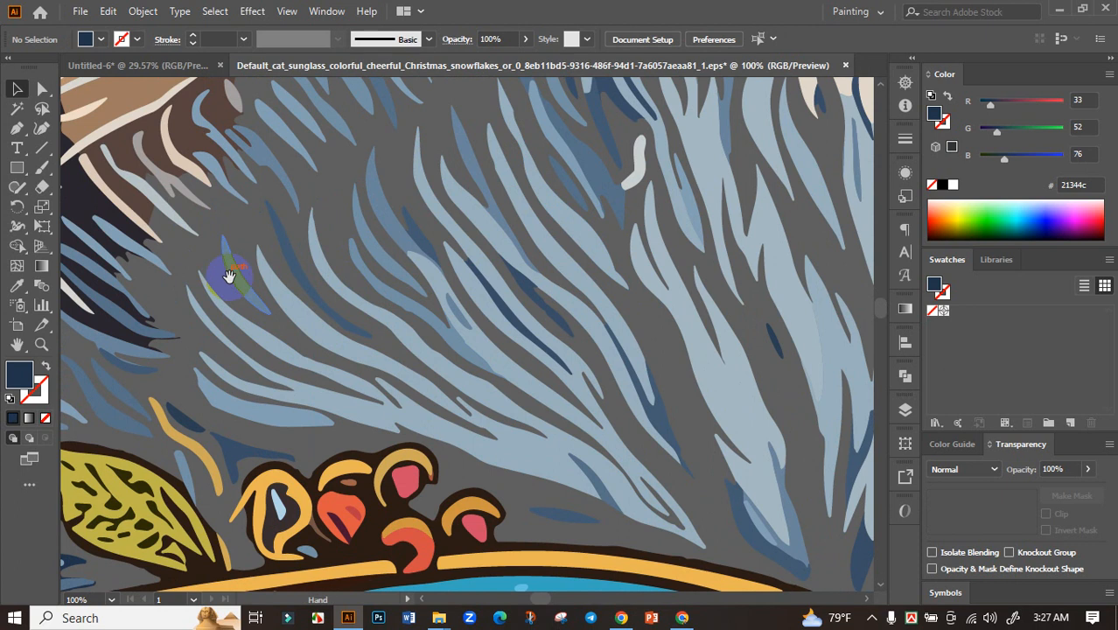
- Delete the dark shapes inside and below the ear on the artwork's left side
{"action": "left_click_drag", "start_coordinate": [228, 277], "coordinate": [449, 267]}
{"action": "left_click", "coordinate": [440, 259]}
{"action": "left_click", "coordinate": [437, 287]}
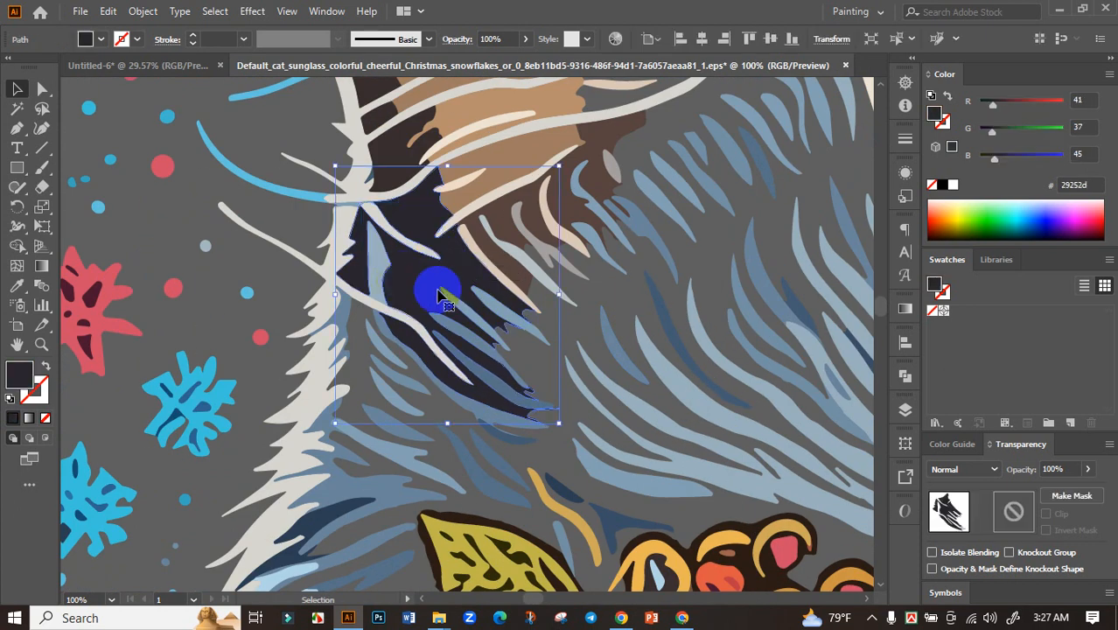
{"action": "key", "text": "ctrl+z"}
{"action": "left_click", "coordinate": [542, 208]}
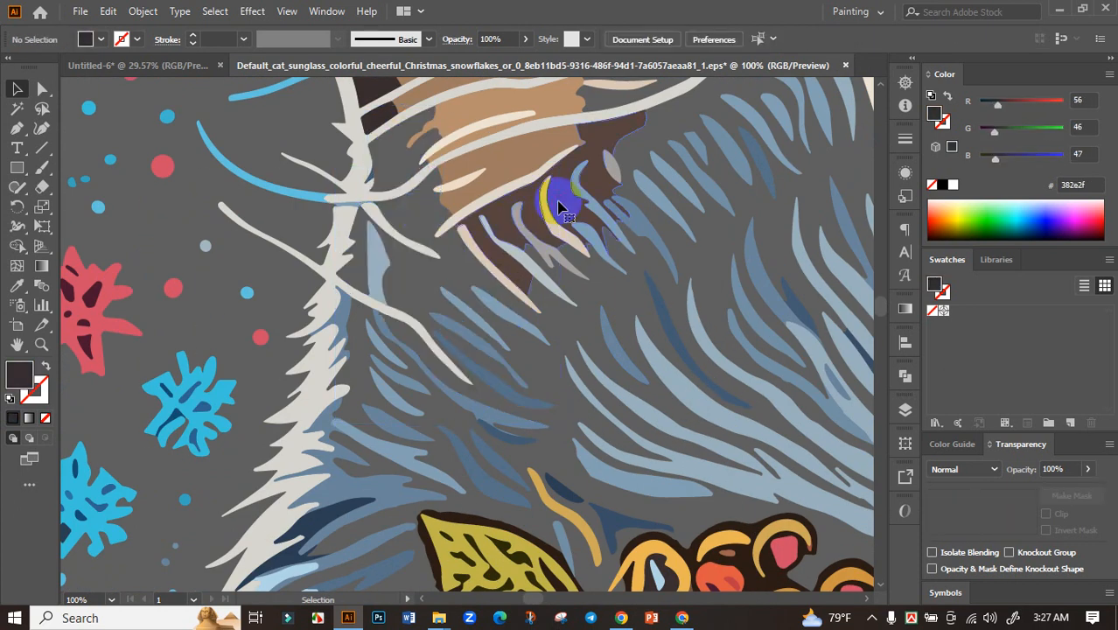
{"action": "scroll", "coordinate": [503, 218], "scroll_direction": "up", "scroll_amount": 3}
{"action": "left_click", "coordinate": [374, 191]}
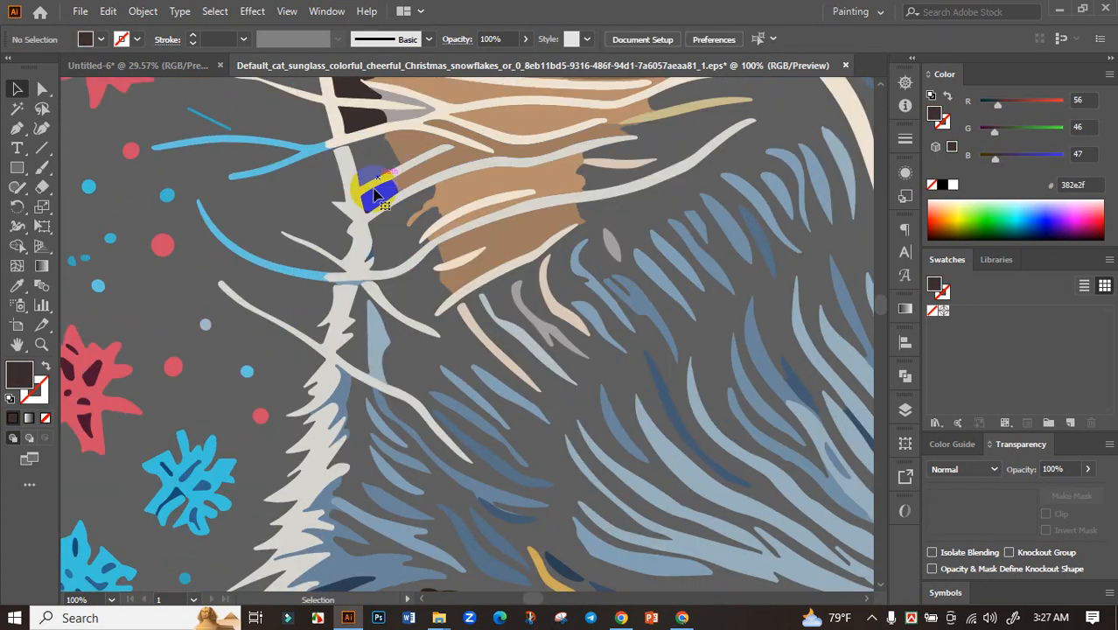
{"action": "scroll", "coordinate": [376, 200], "scroll_direction": "up", "scroll_amount": 3}
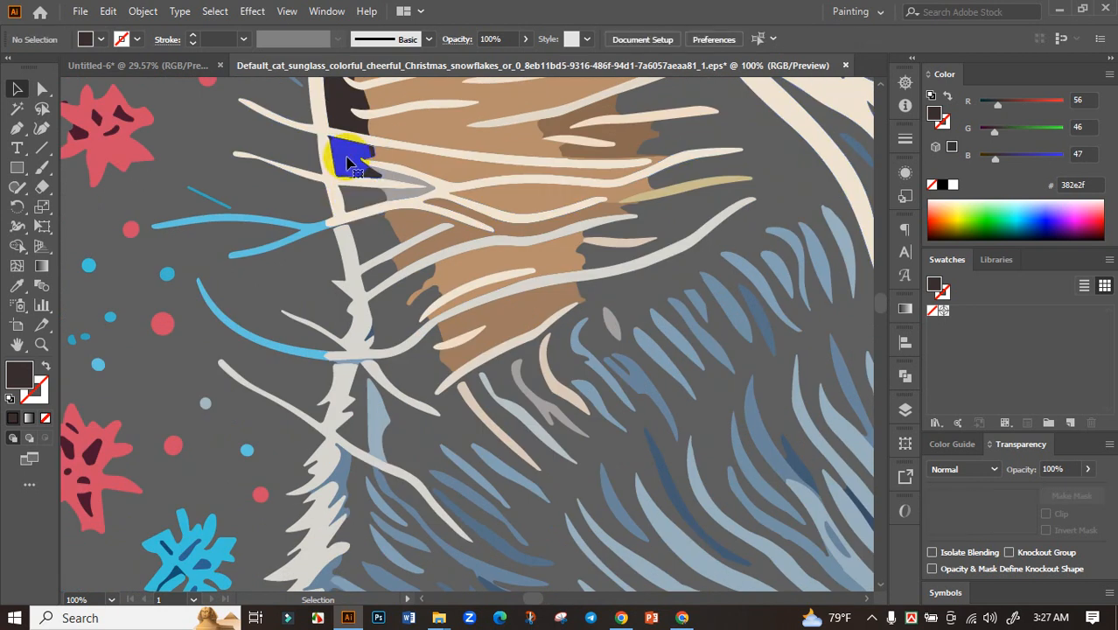
{"action": "scroll", "coordinate": [383, 170], "scroll_direction": "up", "scroll_amount": 5}
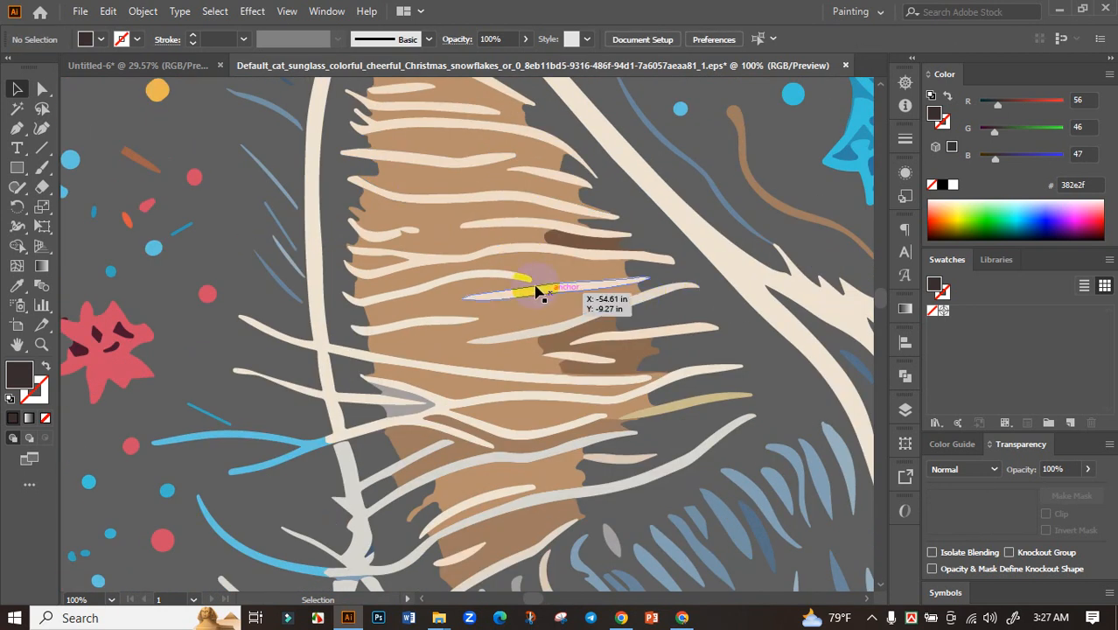
- Delete the dark brown pieces between the arms of the orange snowflake, undoing the accidental removal of its lower branches
{"action": "scroll", "coordinate": [529, 289], "scroll_direction": "down", "scroll_amount": 5}
{"action": "scroll", "coordinate": [679, 399], "scroll_direction": "right", "scroll_amount": 8}
{"action": "scroll", "coordinate": [679, 399], "scroll_direction": "down", "scroll_amount": 4}
{"action": "scroll", "coordinate": [688, 245], "scroll_direction": "down", "scroll_amount": 5}
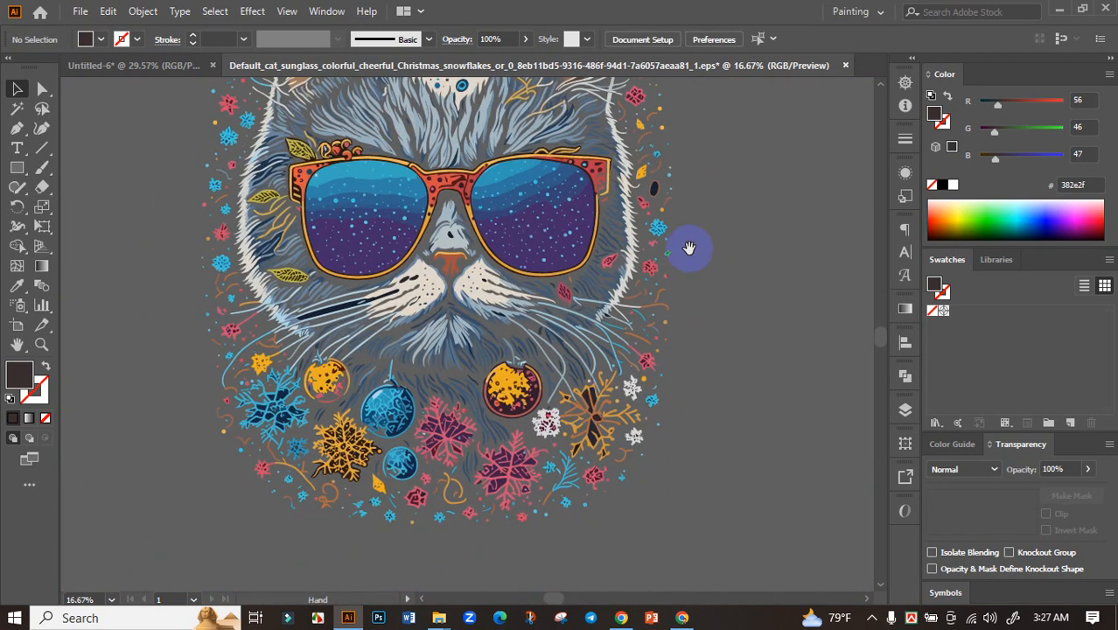
{"action": "scroll", "coordinate": [578, 411], "scroll_direction": "up", "scroll_amount": 2}
{"action": "left_click_drag", "start_coordinate": [621, 373], "coordinate": [735, 385]}
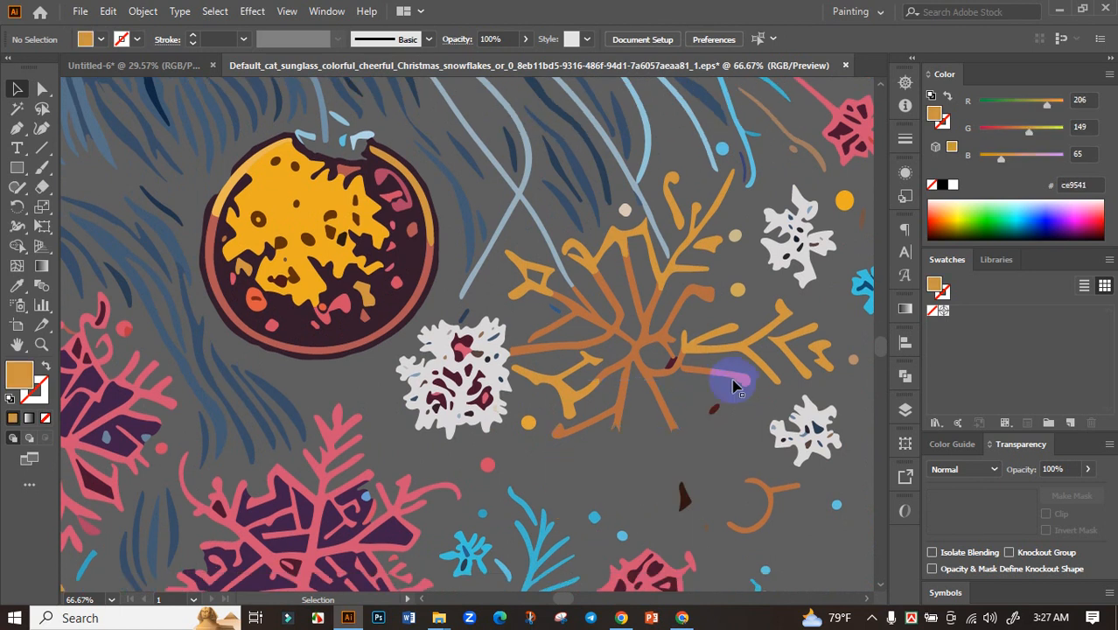
{"action": "key", "text": "ctrl+z"}
{"action": "left_click", "coordinate": [683, 500]}
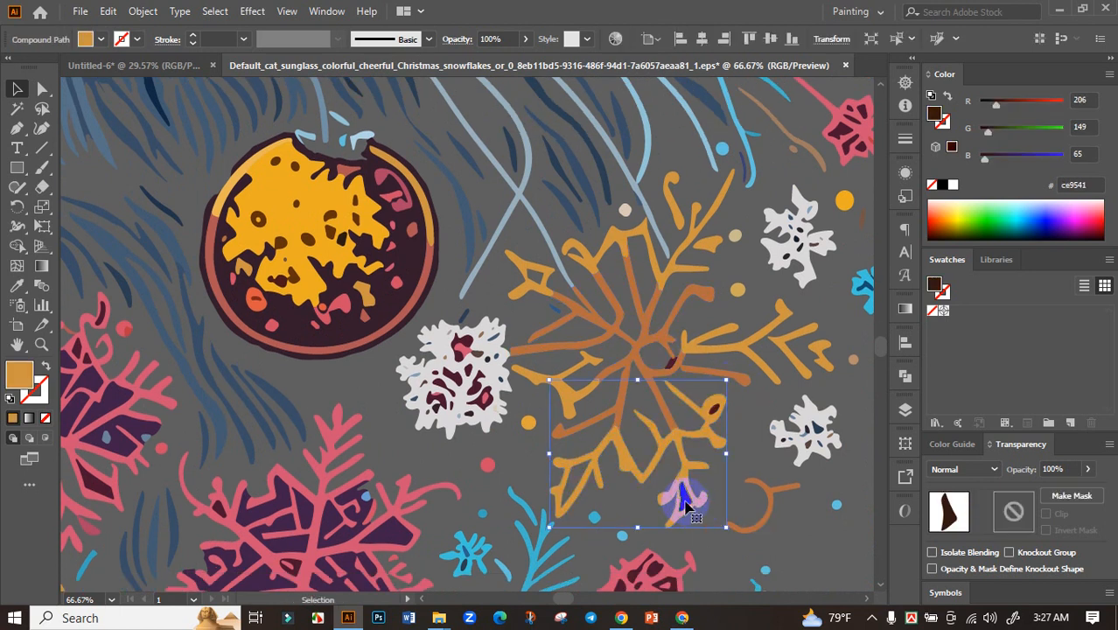
{"action": "key", "text": "Delete"}
{"action": "scroll", "coordinate": [522, 340], "scroll_direction": "down", "scroll_amount": 5}
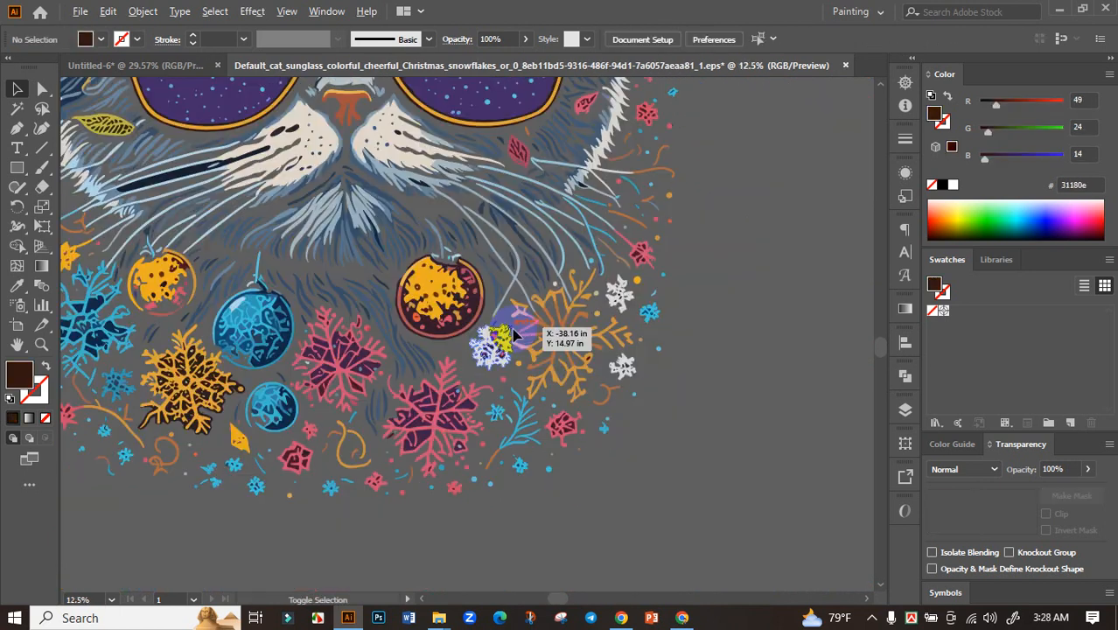
- Delete the dark oval among the small decorations beside the sunglasses
{"action": "scroll", "coordinate": [706, 300], "scroll_direction": "up", "scroll_amount": 3}
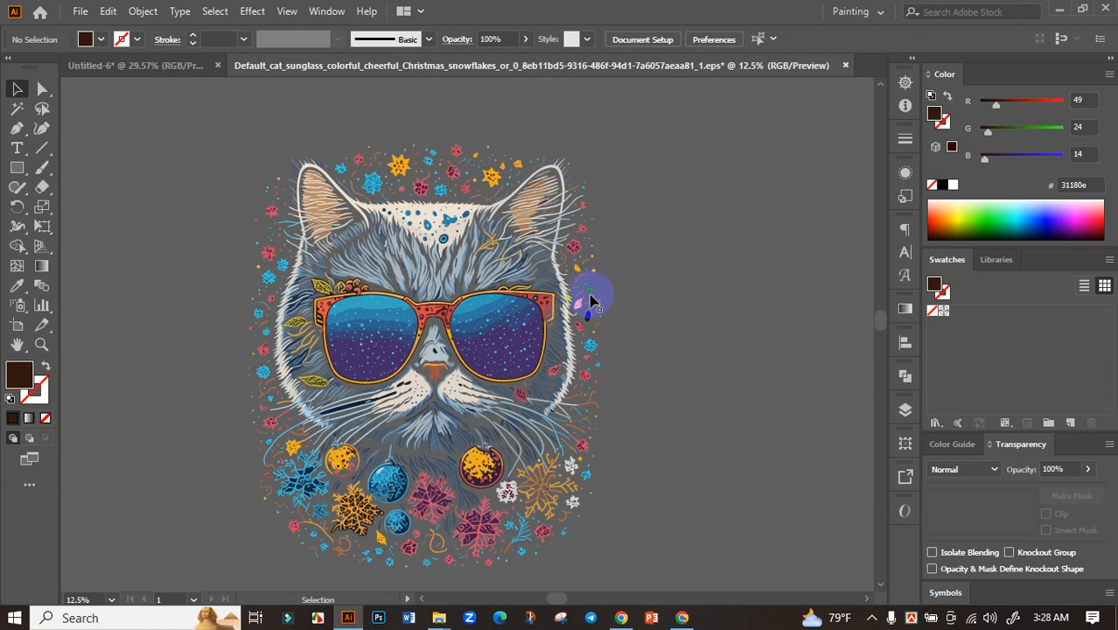
{"action": "scroll", "coordinate": [589, 308], "scroll_direction": "up", "scroll_amount": 4}
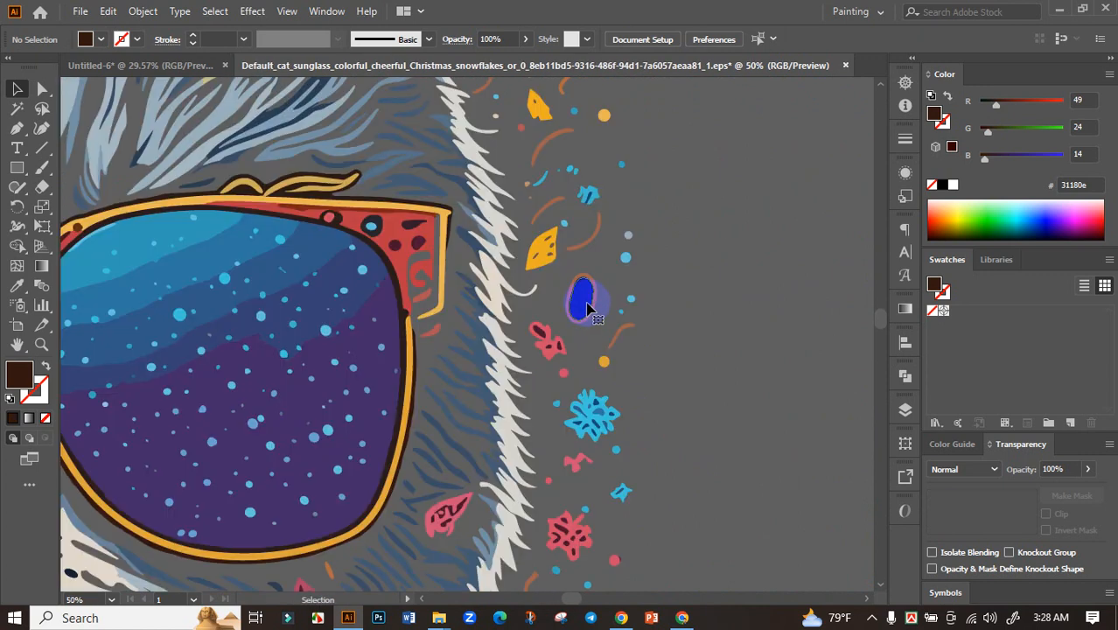
{"action": "left_click", "coordinate": [586, 307]}
{"action": "key", "text": "Delete"}
- Select all of the remaining cat artwork and group it
{"action": "scroll", "coordinate": [667, 311], "scroll_direction": "down", "scroll_amount": 5}
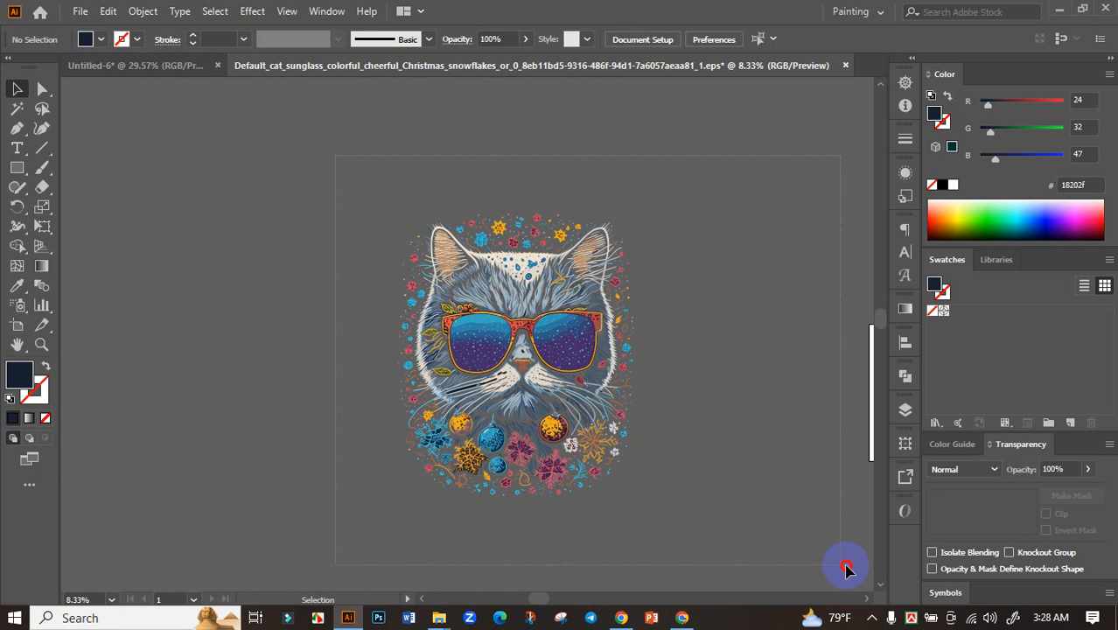
{"action": "left_click_drag", "start_coordinate": [846, 568], "coordinate": [842, 564]}
{"action": "key", "text": "ctrl+g"}
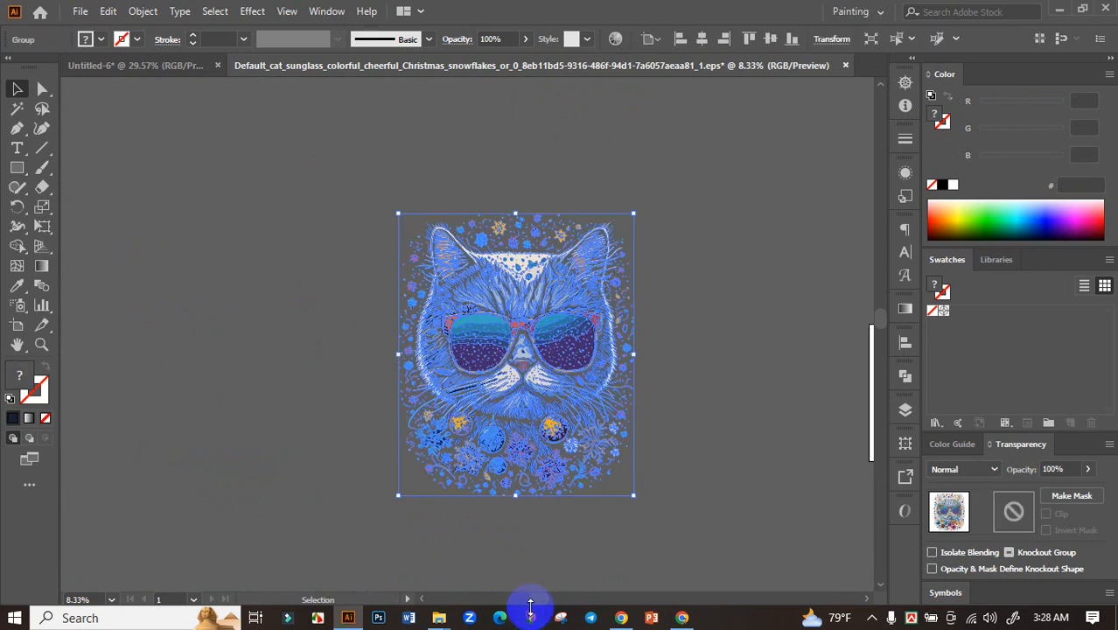
- Place the grouped cat artwork on the black artboard in Untitled-6, enlarged to nearly its full width, and centre it horizontally
{"action": "mouse_move", "coordinate": [382, 240]}
{"action": "left_mouse_down"}
{"action": "mouse_move", "coordinate": [137, 42]}
{"action": "mouse_move", "coordinate": [436, 342]}
{"action": "mouse_move", "coordinate": [729, 384]}
{"action": "mouse_move", "coordinate": [763, 496]}
{"action": "mouse_move", "coordinate": [489, 454]}
{"action": "mouse_move", "coordinate": [474, 342]}
{"action": "mouse_move", "coordinate": [519, 296]}
{"action": "left_mouse_up"}
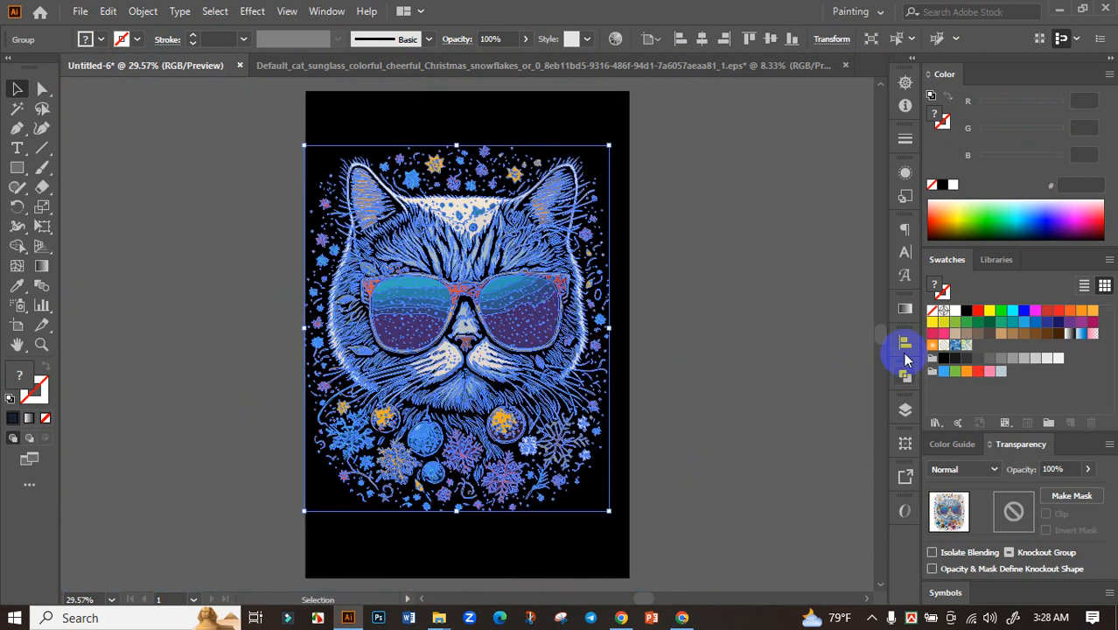
{"action": "left_click", "coordinate": [906, 344]}
{"action": "left_click", "coordinate": [745, 379]}
{"action": "left_click", "coordinate": [858, 336]}
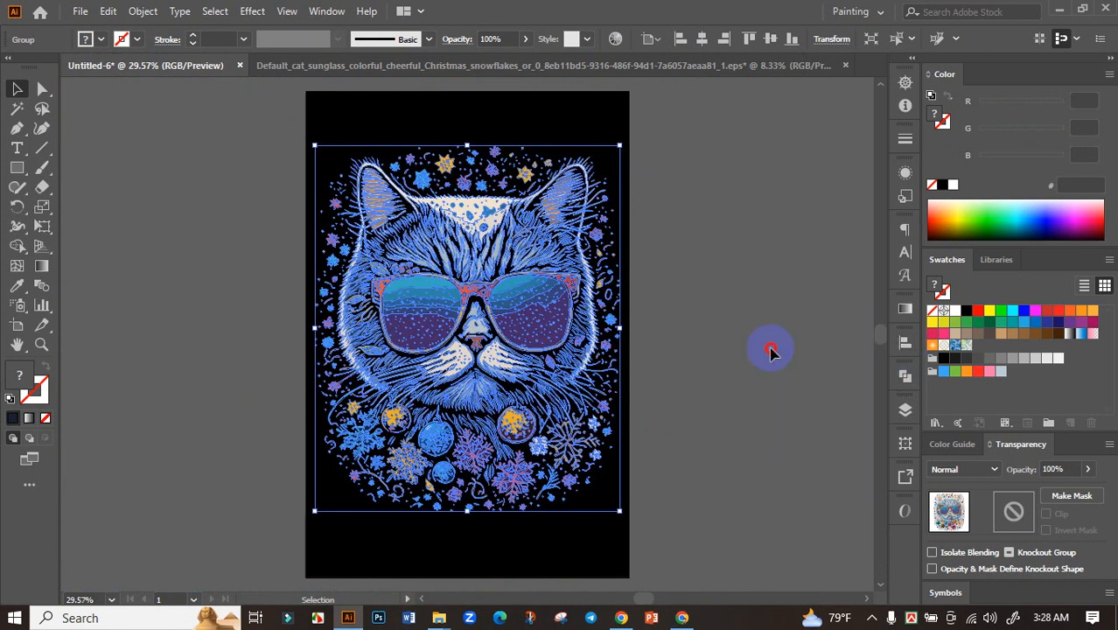
{"action": "left_click", "coordinate": [772, 352]}
- Shrink the cat artwork slightly and lower it a little on the black artboard, then deselect it
{"action": "key", "text": "space"}
{"action": "left_click_drag", "start_coordinate": [757, 356], "coordinate": [760, 317]}
{"action": "left_click", "coordinate": [525, 315]}
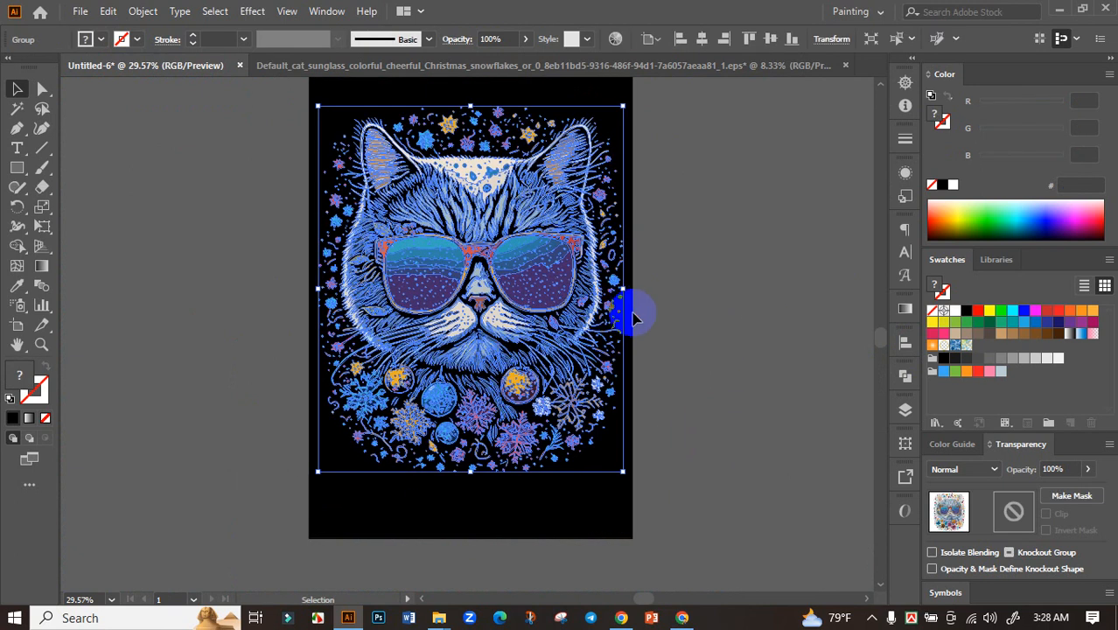
{"action": "left_click", "coordinate": [664, 304]}
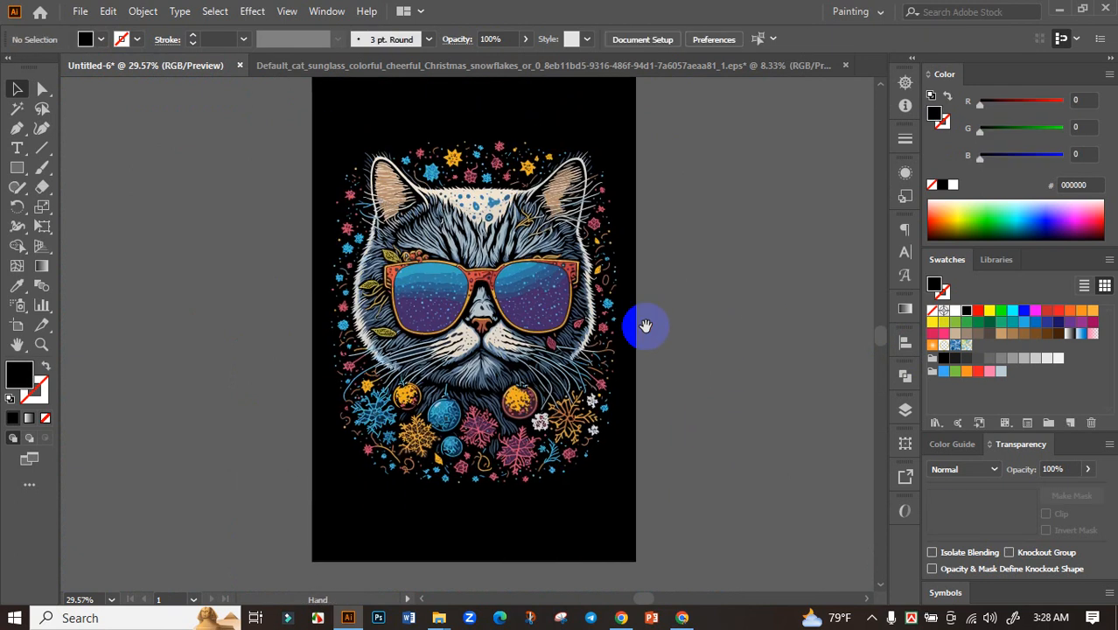
{"action": "left_click_drag", "start_coordinate": [532, 287], "coordinate": [533, 312]}
{"action": "left_click", "coordinate": [670, 305]}
{"action": "key", "text": "space"}
{"action": "left_click_drag", "start_coordinate": [665, 355], "coordinate": [658, 361]}
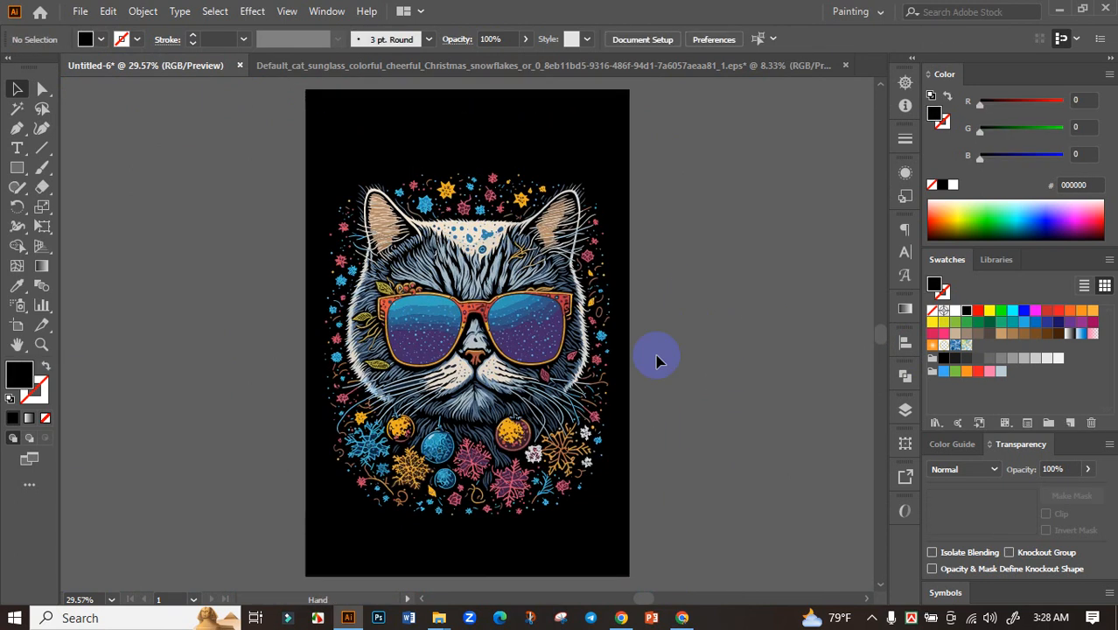
- Switch to the ChatGPT slogan list in the browser and copy the phrase "Cats Meowrry Christmas"
{"action": "left_click", "coordinate": [681, 617]}
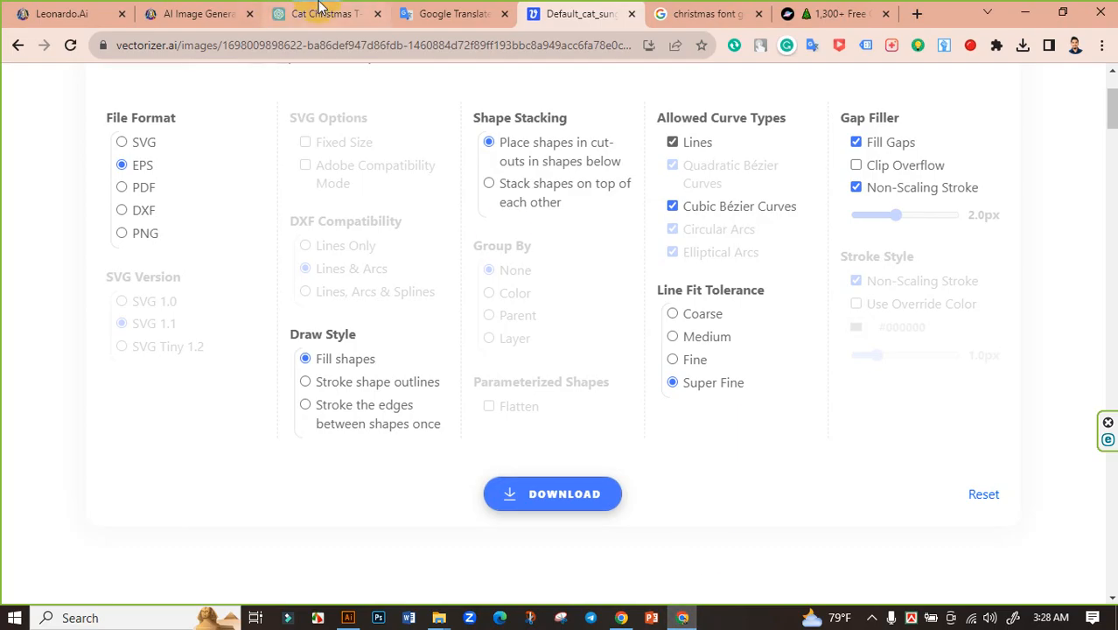
{"action": "left_click", "coordinate": [312, 10]}
{"action": "left_click", "coordinate": [472, 244]}
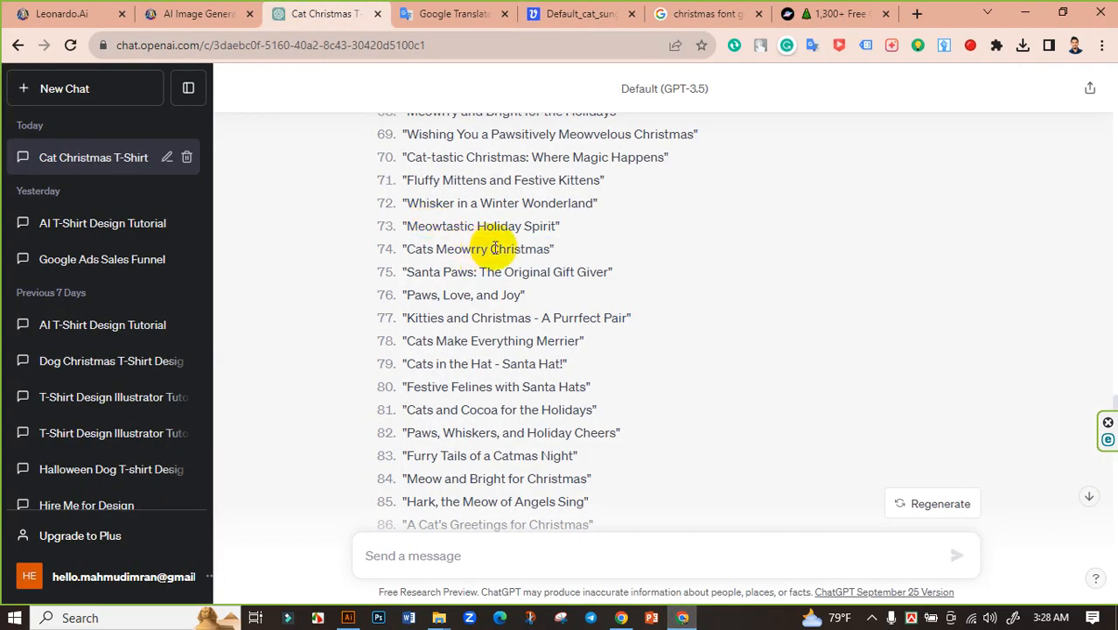
{"action": "left_click_drag", "start_coordinate": [549, 248], "coordinate": [405, 250]}
{"action": "right_click", "coordinate": [455, 242]}
{"action": "left_click", "coordinate": [474, 257]}
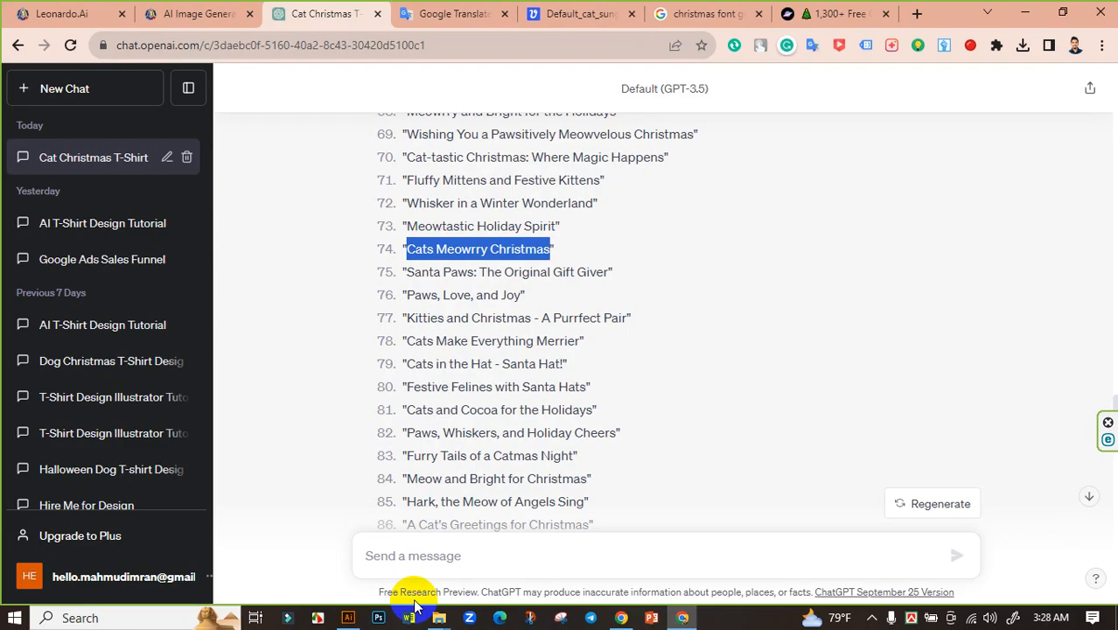
- Return to Illustrator, paste the phrase beside the artboard and enlarge it to about 124 pt
{"action": "left_click", "coordinate": [349, 618]}
{"action": "left_click_drag", "start_coordinate": [674, 267], "coordinate": [265, 274]}
{"action": "key", "text": "ctrl+v"}
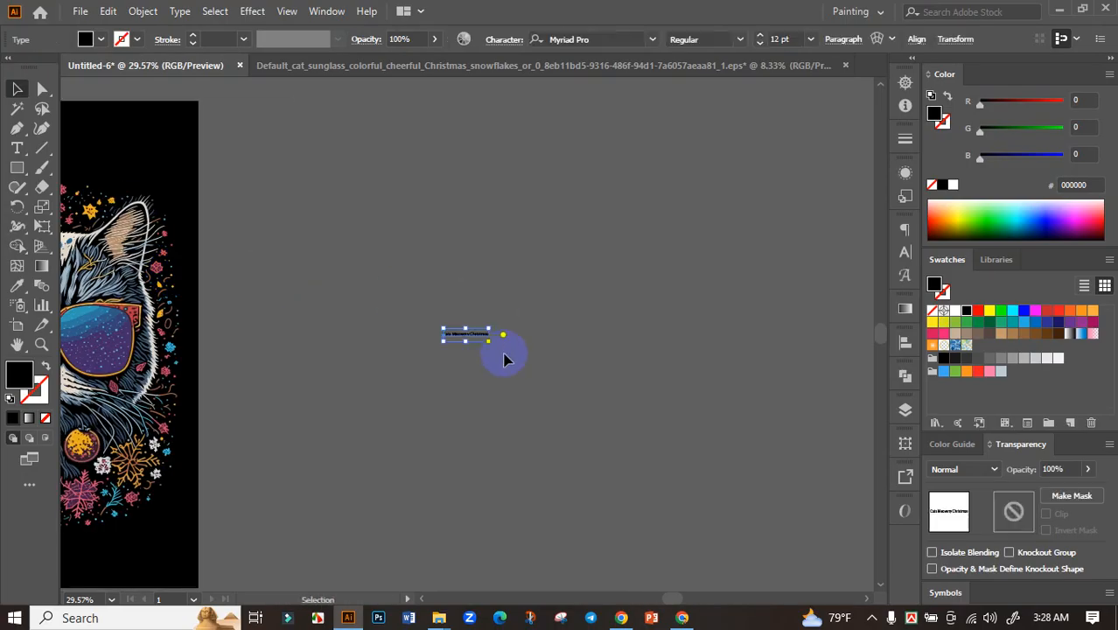
{"action": "left_click_drag", "start_coordinate": [489, 341], "coordinate": [703, 359]}
{"action": "left_click_drag", "start_coordinate": [544, 334], "coordinate": [579, 317]}
- Set the pasted phrase in the Merry Christmas Star font
{"action": "left_click", "coordinate": [578, 38]}
{"action": "type", "text": "me"}
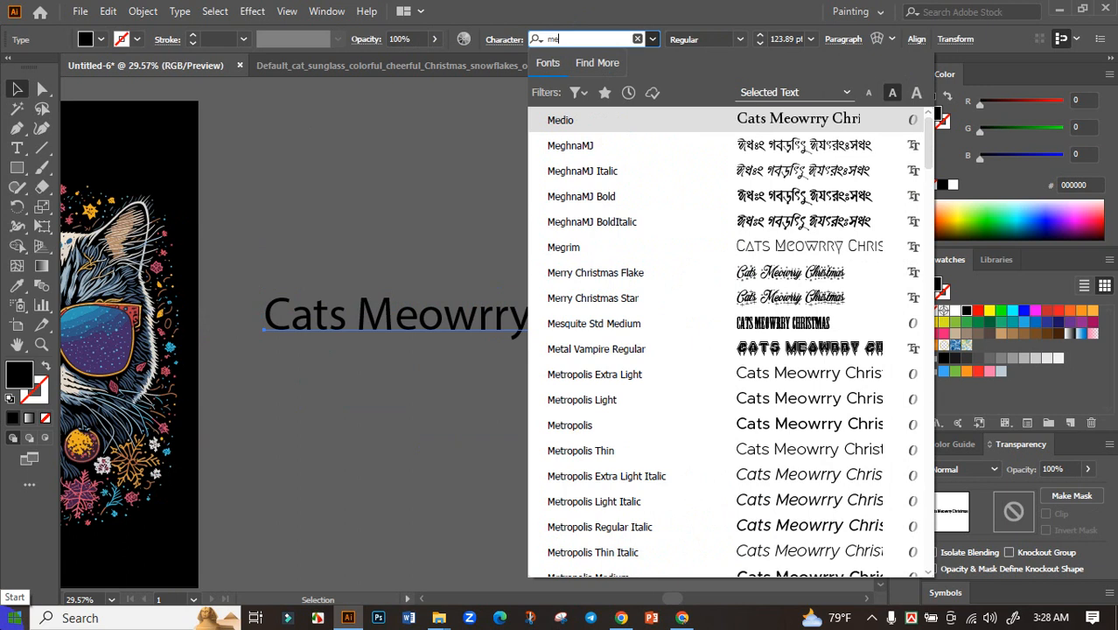
{"action": "left_click", "coordinate": [697, 301]}
- Split the phrase into two separate text objects, "Cats Meowrry" and "Christmas", with "Cats Meowrry" placed above
{"action": "double_click", "coordinate": [468, 323]}
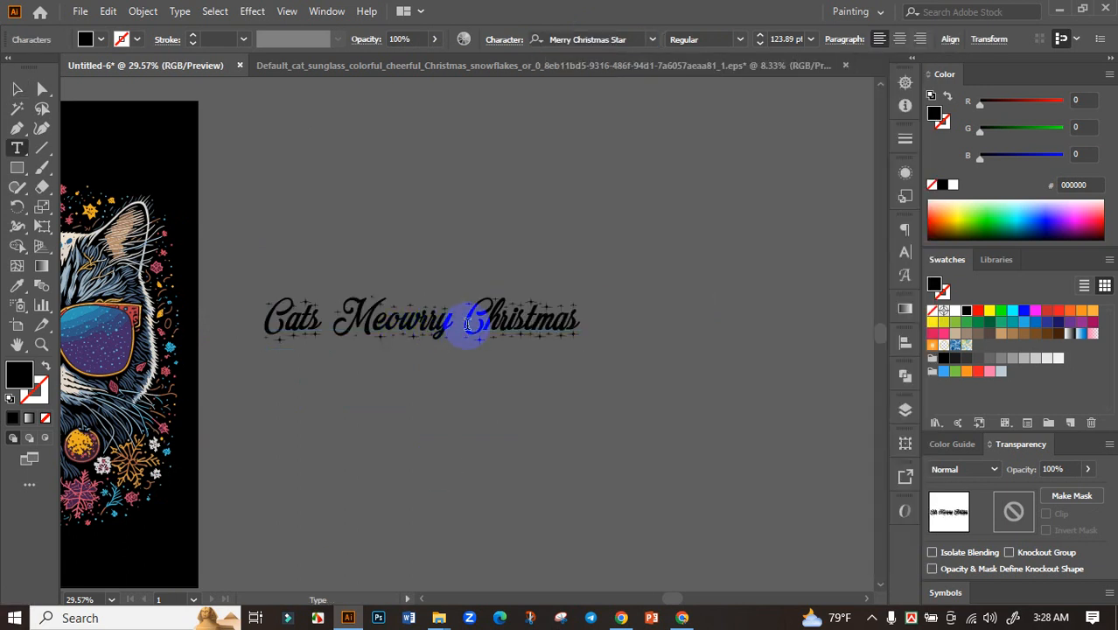
{"action": "left_click_drag", "start_coordinate": [453, 321], "coordinate": [219, 316]}
{"action": "key", "text": "BackSpace"}
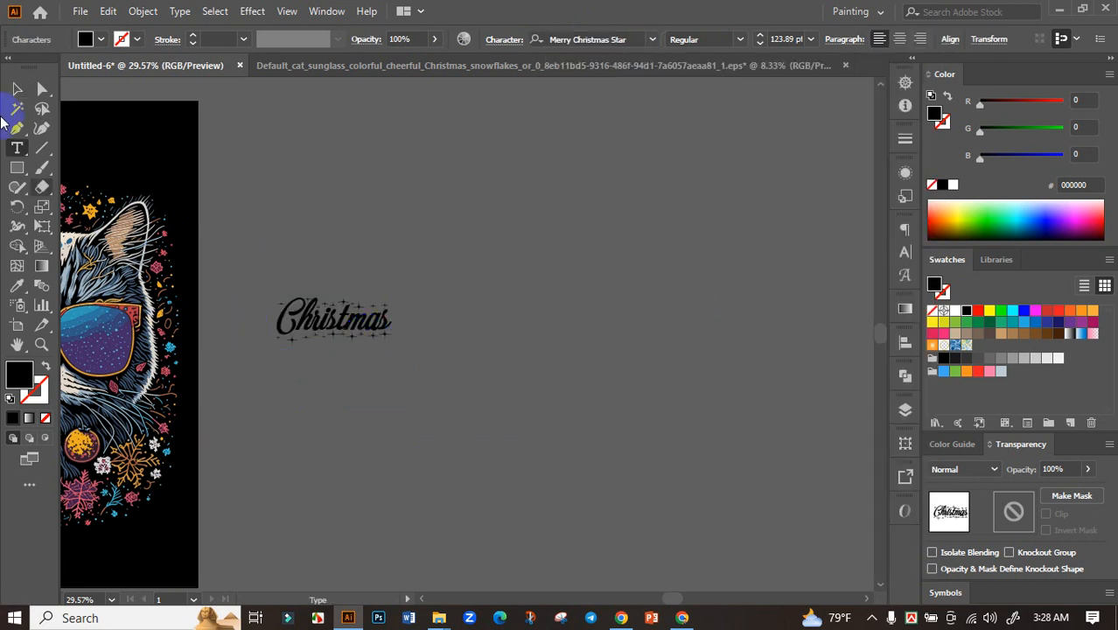
{"action": "left_click", "coordinate": [20, 91]}
{"action": "left_click", "coordinate": [357, 243]}
{"action": "left_click_drag", "start_coordinate": [357, 242], "coordinate": [576, 297]}
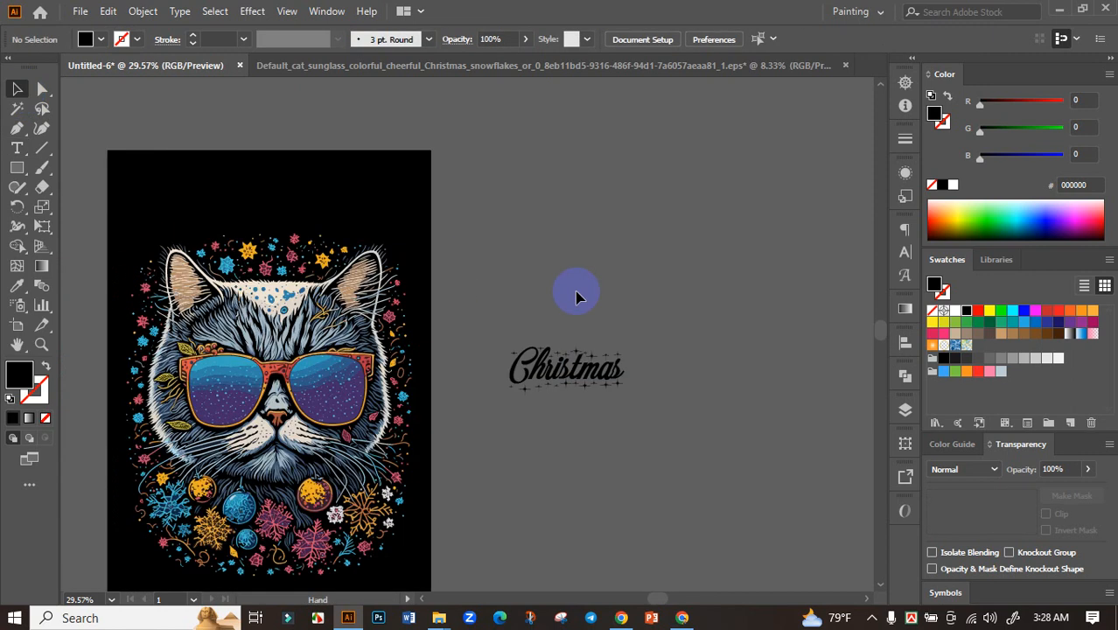
{"action": "left_click", "coordinate": [575, 374]}
{"action": "key", "text": "ctrl+z"}
{"action": "left_click_drag", "start_coordinate": [522, 326], "coordinate": [705, 254]}
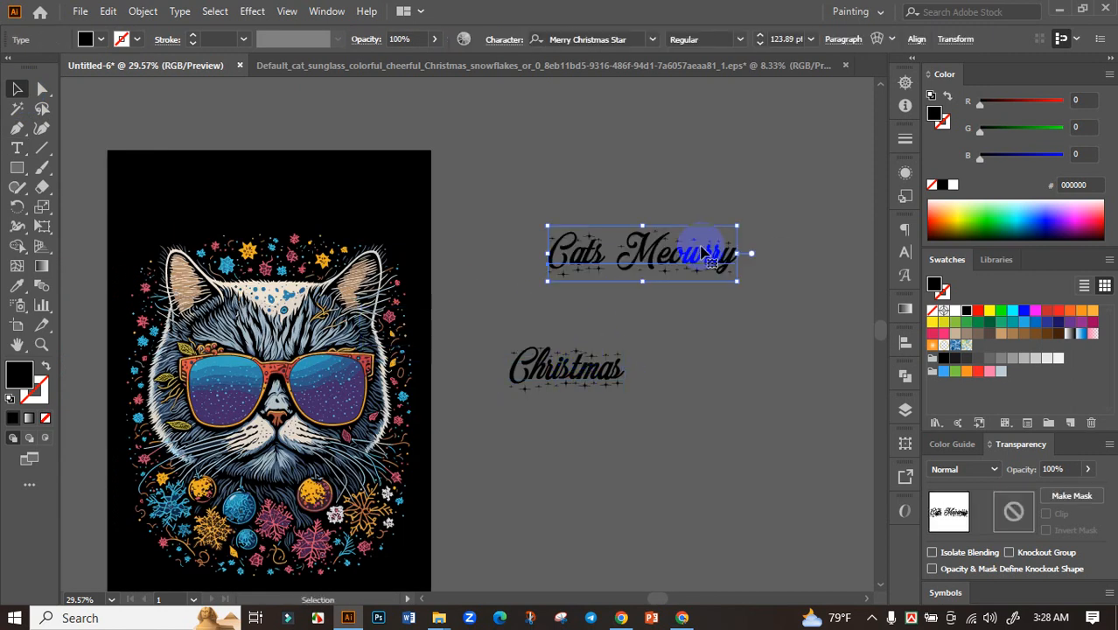
- Change the font of both text objects to Merry Christmas Flake
{"action": "left_click", "coordinate": [589, 372], "text": "shift"}
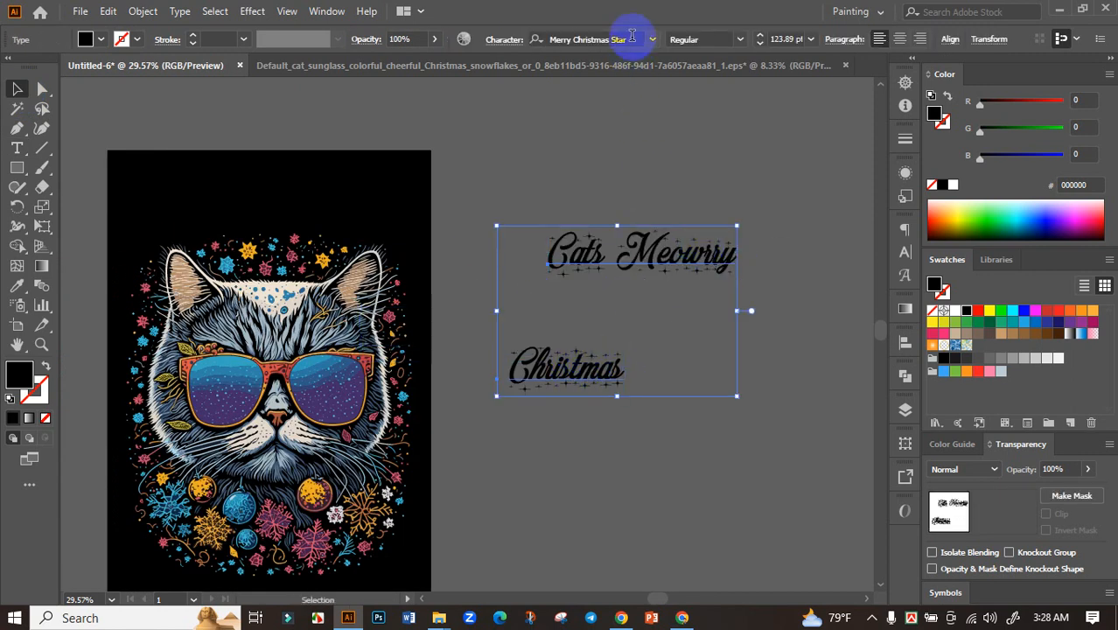
{"action": "left_click", "coordinate": [631, 37]}
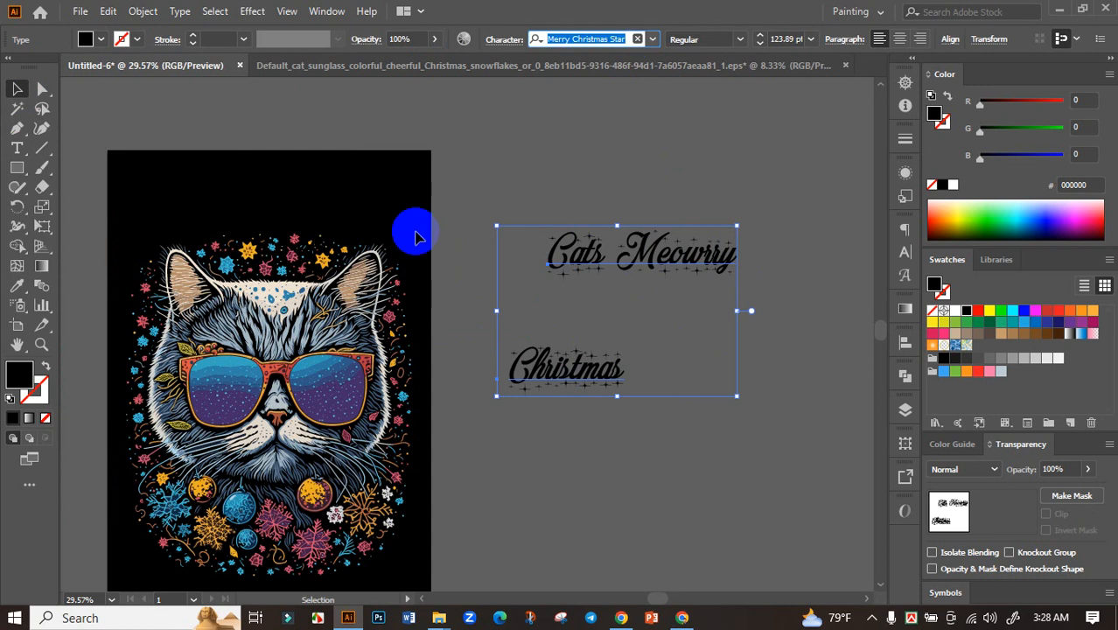
{"action": "type", "text": "me"}
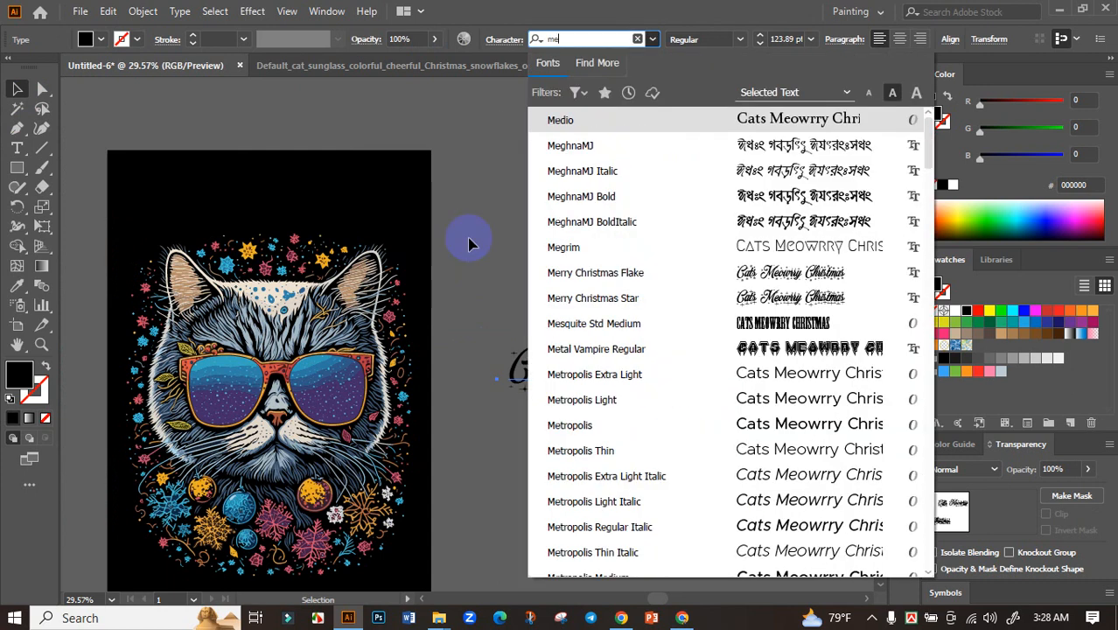
{"action": "left_click", "coordinate": [705, 272]}
{"action": "left_click", "coordinate": [678, 346]}
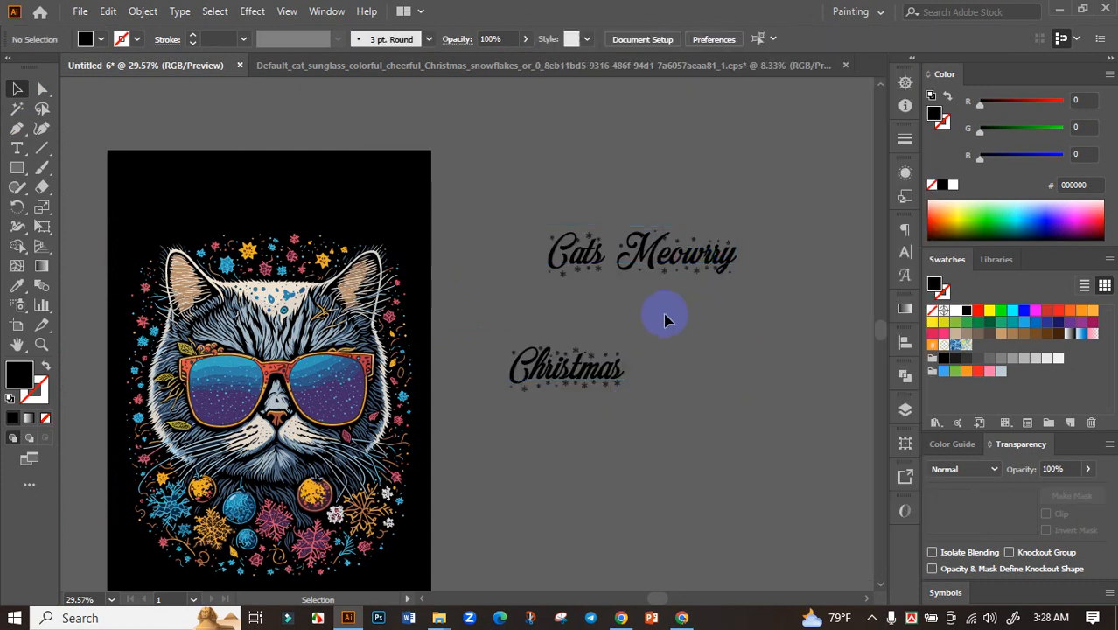
- Move "Cats Meowrry" above the cat on the artboard, fill it white and enlarge it to about 174 pt
{"action": "left_click_drag", "start_coordinate": [672, 260], "coordinate": [300, 203]}
{"action": "left_click", "coordinate": [955, 314]}
{"action": "left_click", "coordinate": [630, 289]}
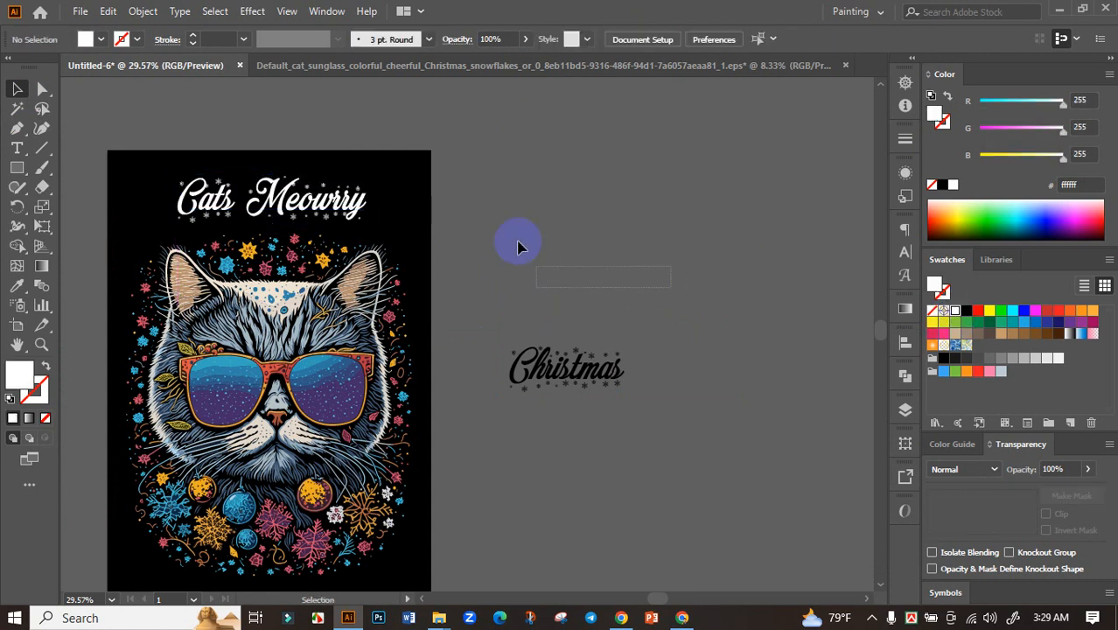
{"action": "left_click_drag", "start_coordinate": [414, 217], "coordinate": [519, 260]}
{"action": "left_click", "coordinate": [512, 225]}
- Warp "Cats Meowrry" with the horizontal Arc style at a 24% bend
{"action": "left_click", "coordinate": [876, 39]}
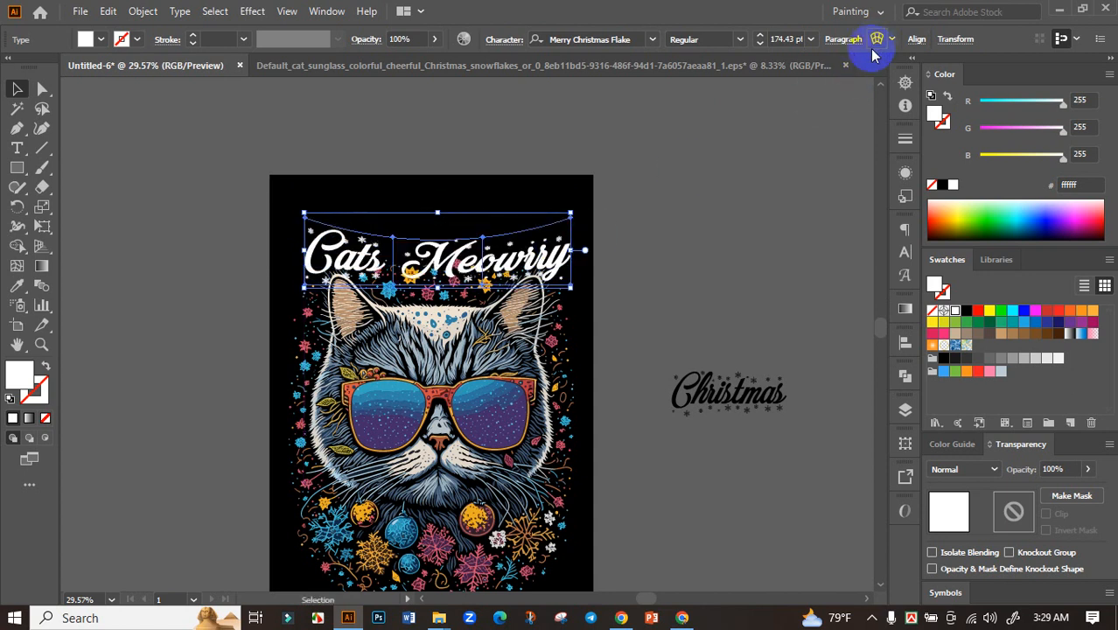
{"action": "left_click", "coordinate": [917, 269]}
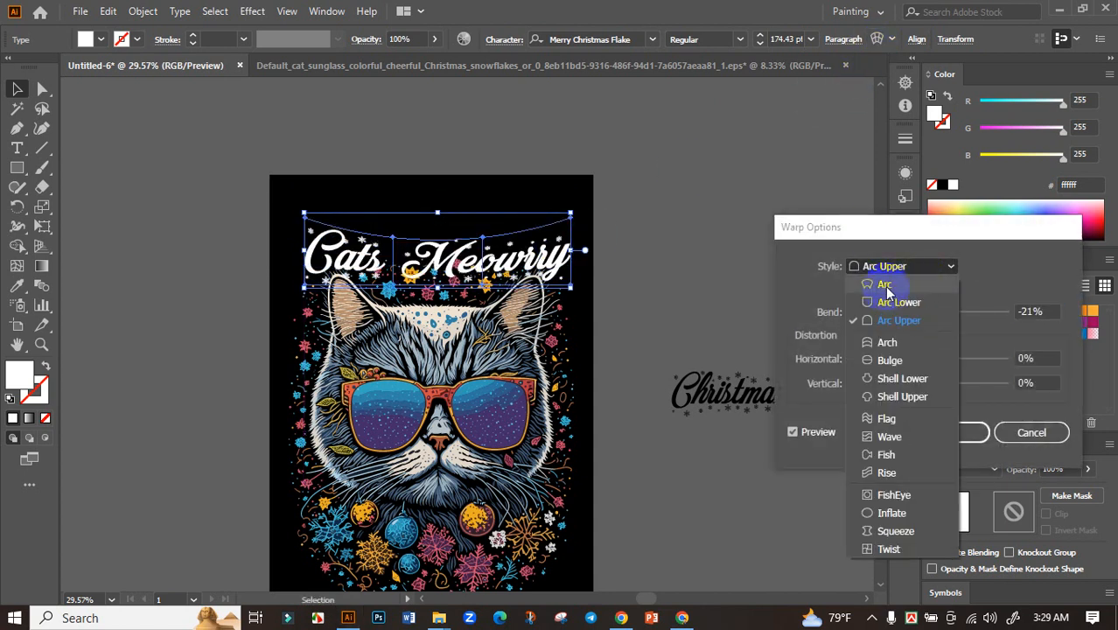
{"action": "left_click", "coordinate": [885, 285]}
{"action": "left_click_drag", "start_coordinate": [906, 310], "coordinate": [949, 310]}
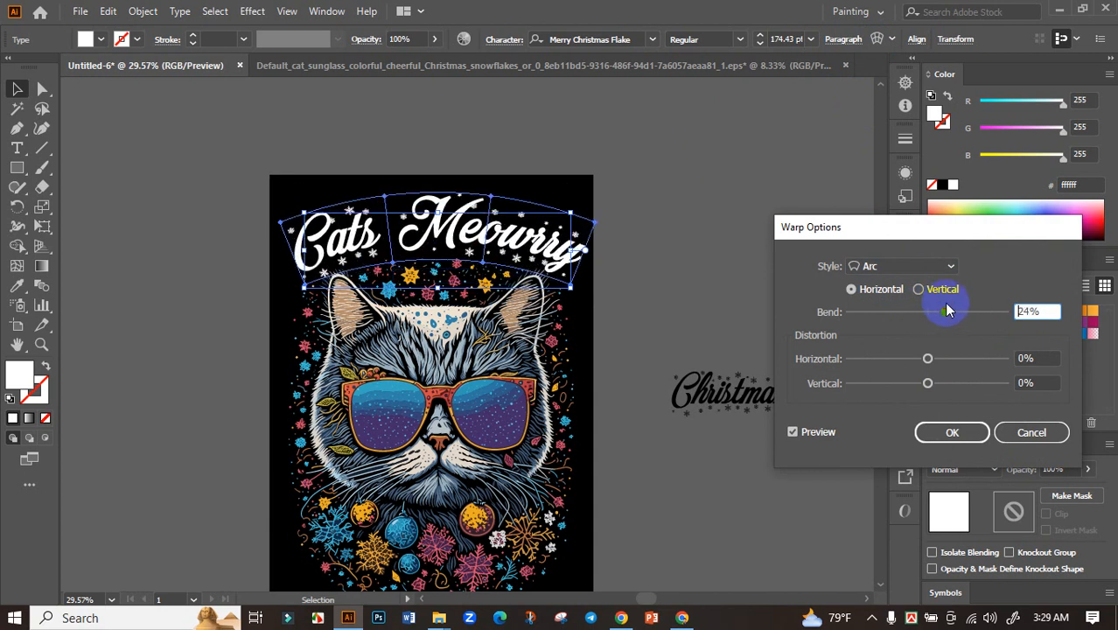
{"action": "left_click", "coordinate": [950, 432]}
- Scale the arched "Cats Meowrry" text down slightly and centre it horizontally above the cat's ears
{"action": "scroll", "coordinate": [584, 296], "scroll_direction": "up", "scroll_amount": 2}
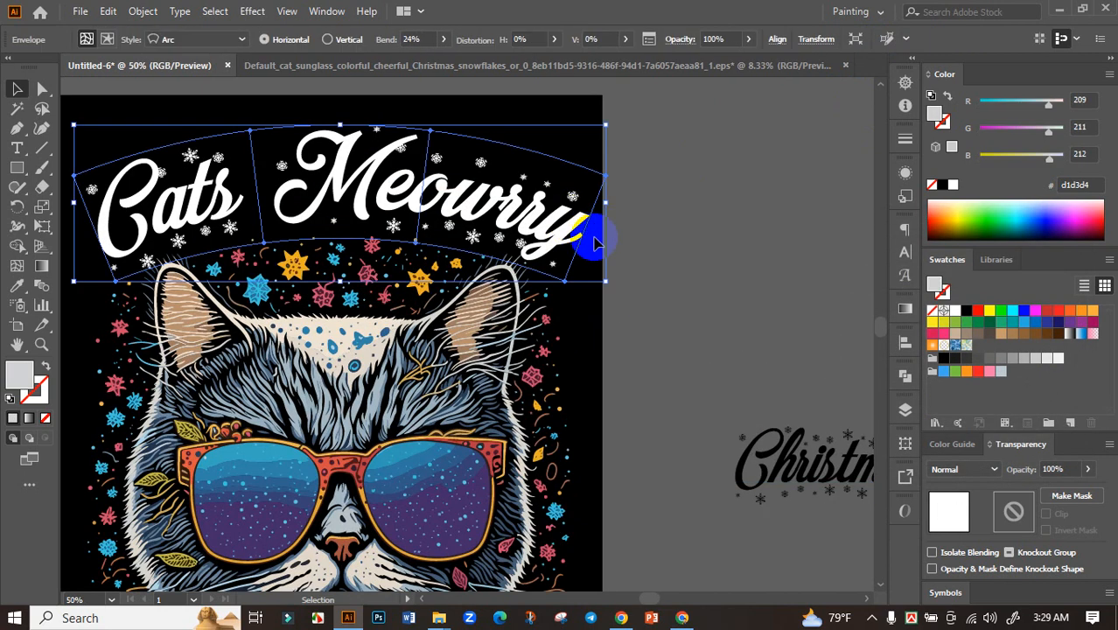
{"action": "mouse_move", "coordinate": [606, 207]}
{"action": "left_mouse_down"}
{"action": "mouse_move", "coordinate": [634, 219]}
{"action": "mouse_move", "coordinate": [595, 223]}
{"action": "left_mouse_up"}
{"action": "scroll", "coordinate": [594, 223], "scroll_direction": "left", "scroll_amount": 2}
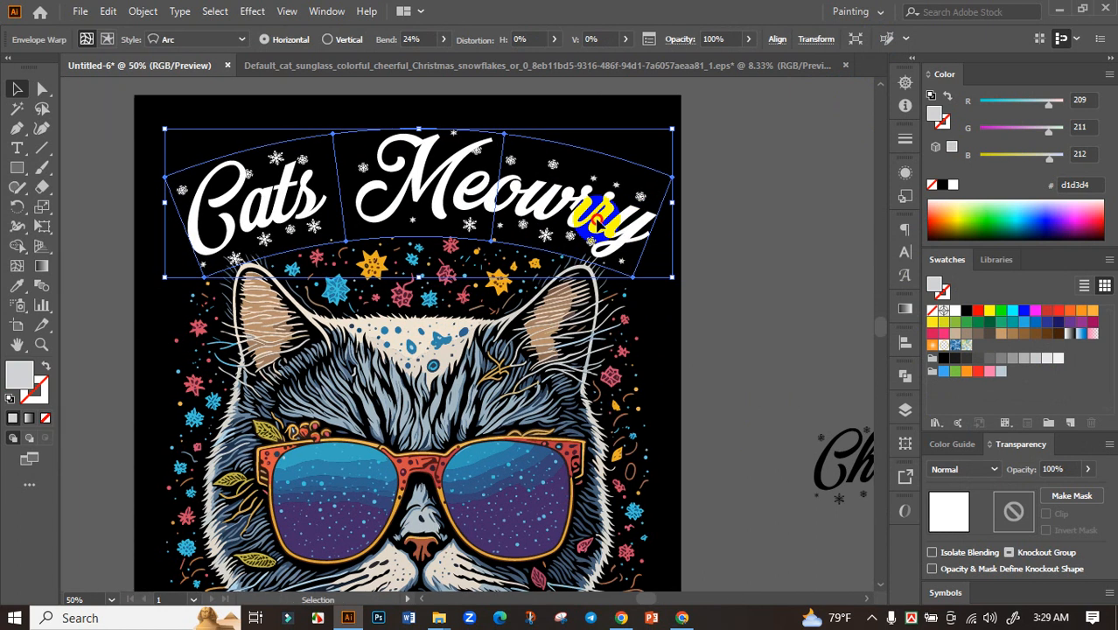
{"action": "left_click", "coordinate": [904, 341]}
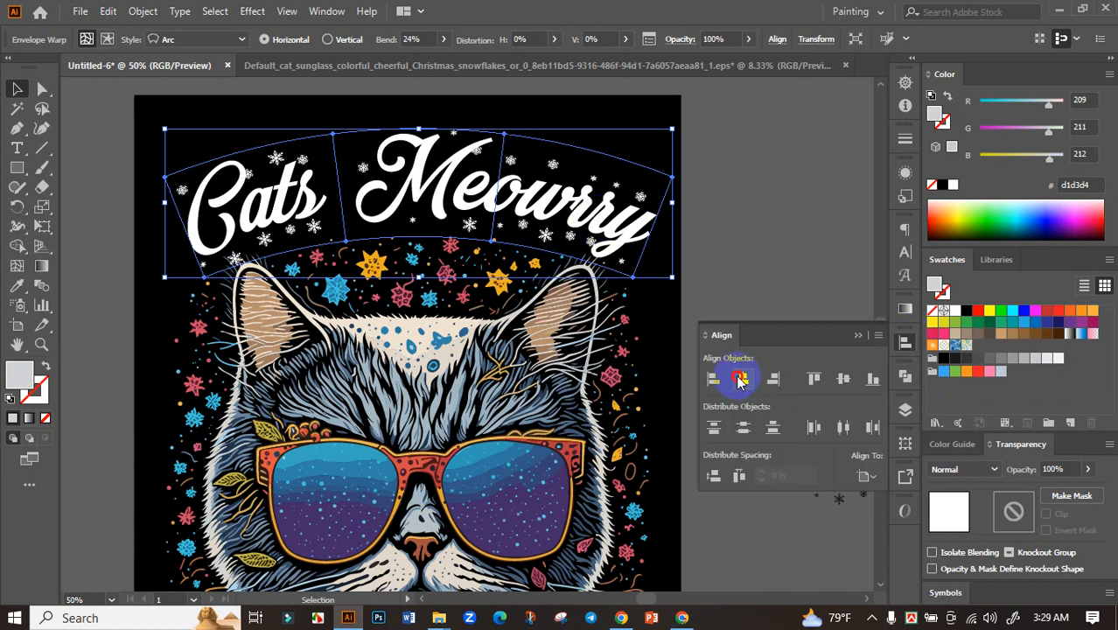
{"action": "left_click", "coordinate": [719, 372]}
{"action": "left_click", "coordinate": [850, 332]}
{"action": "left_click", "coordinate": [708, 310]}
{"action": "scroll", "coordinate": [741, 292], "scroll_direction": "down", "scroll_amount": 1}
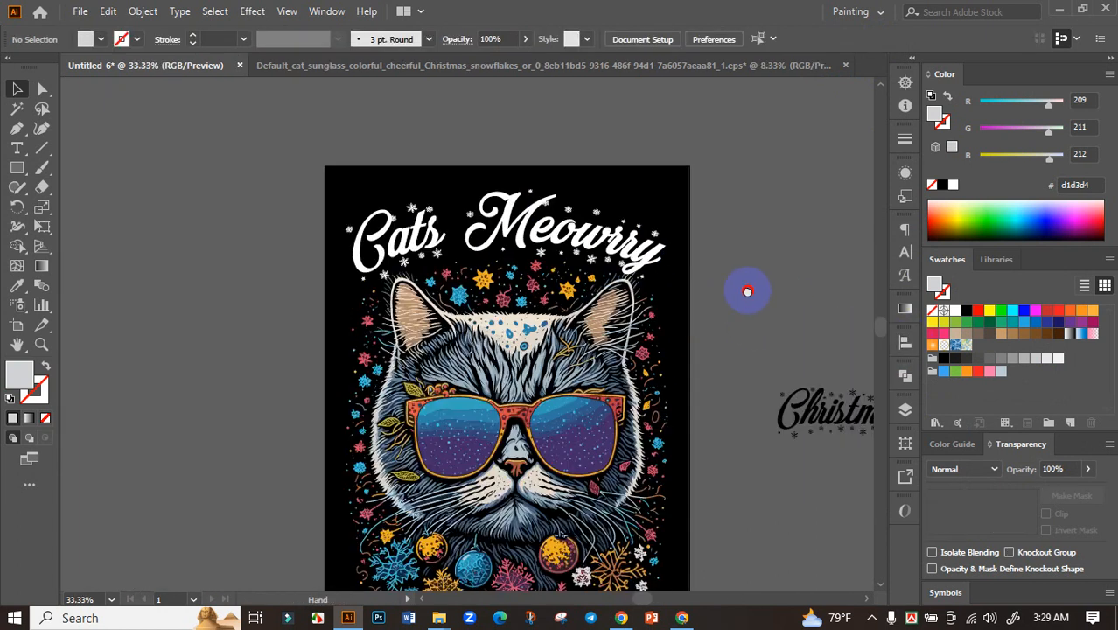
{"action": "scroll", "coordinate": [741, 292], "scroll_direction": "right", "scroll_amount": 2}
{"action": "left_click", "coordinate": [511, 211]}
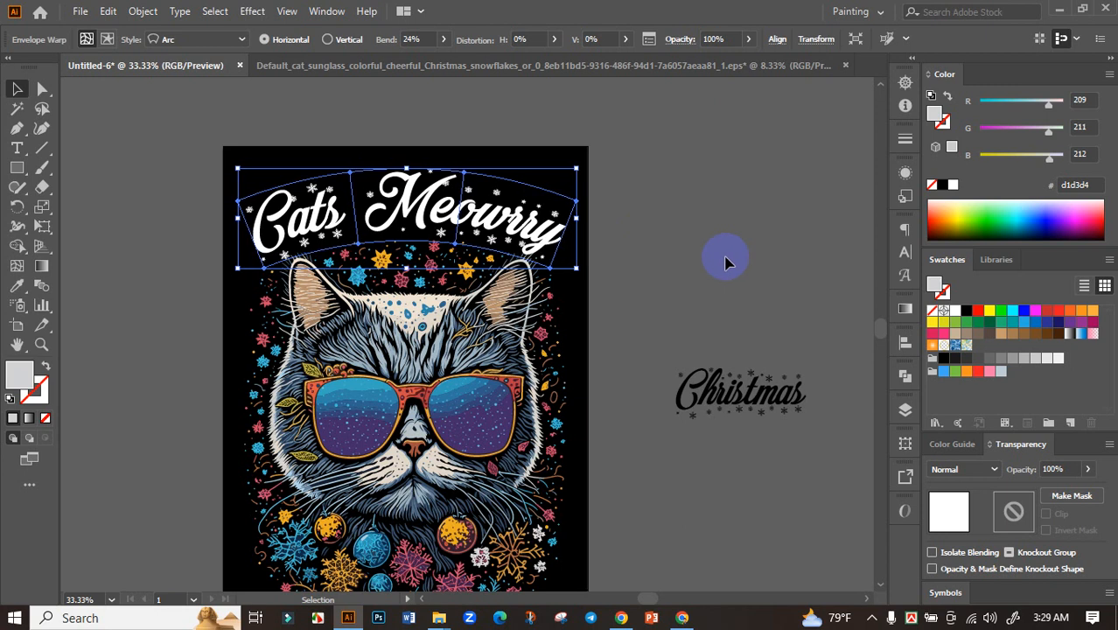
{"action": "left_click", "coordinate": [713, 257]}
- Move "Christmas" below the cat on the artboard, fill it white and enlarge it to about 184 pt
{"action": "scroll", "coordinate": [679, 263], "scroll_direction": "down", "scroll_amount": 1}
{"action": "scroll", "coordinate": [691, 256], "scroll_direction": "down", "scroll_amount": 3}
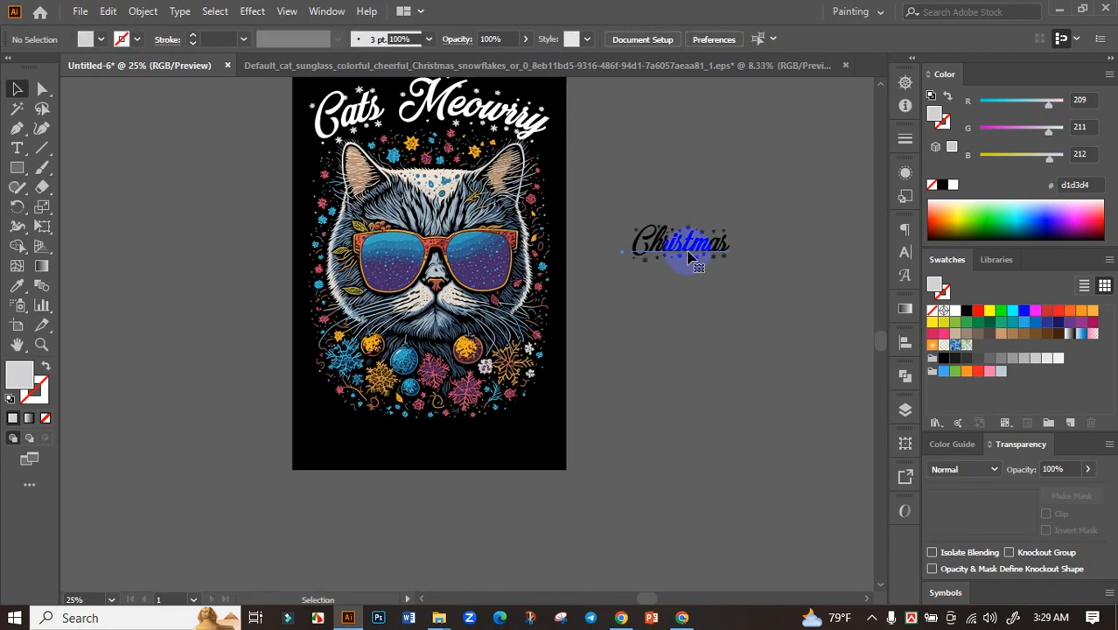
{"action": "left_click", "coordinate": [686, 262]}
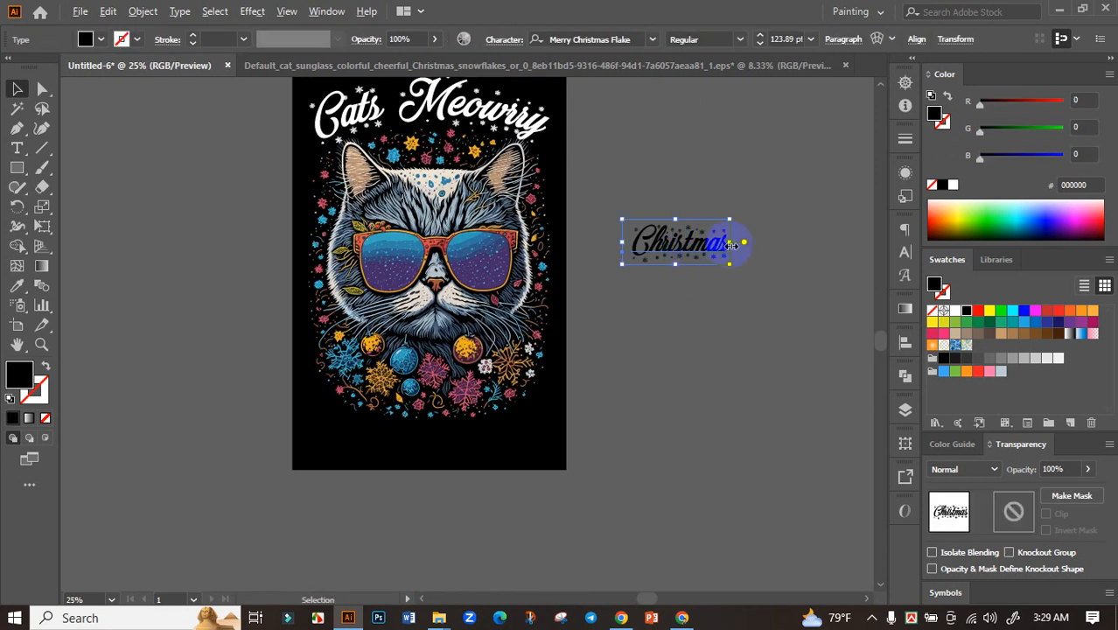
{"action": "left_click_drag", "start_coordinate": [732, 246], "coordinate": [439, 451]}
{"action": "left_click", "coordinate": [955, 312]}
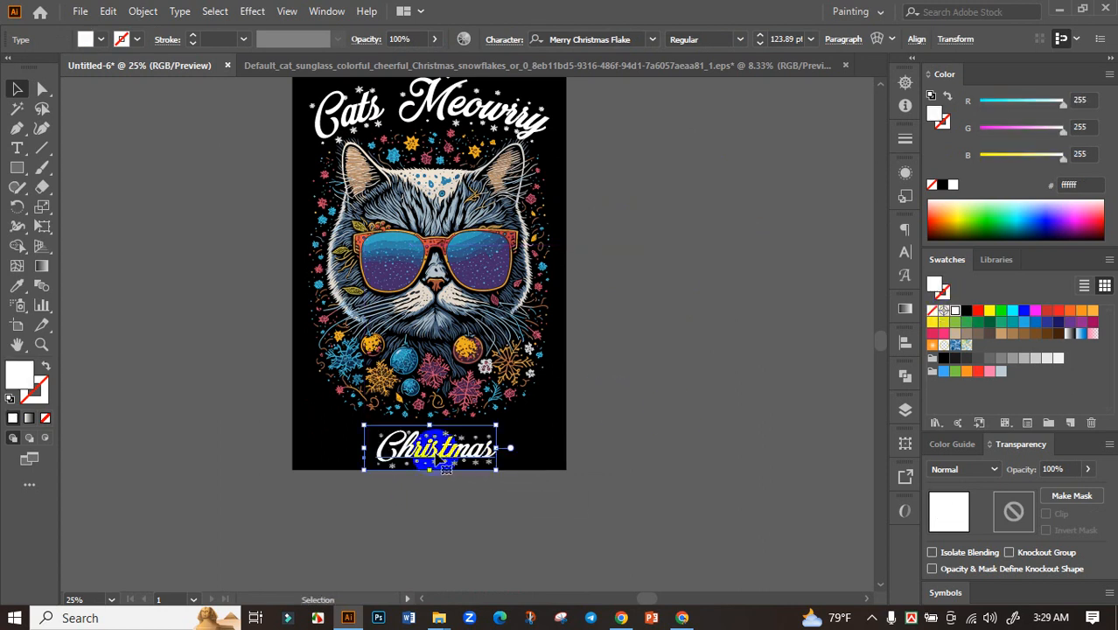
{"action": "key", "text": "ctrl+equal"}
{"action": "left_click_drag", "start_coordinate": [520, 448], "coordinate": [574, 430]}
- Warp "Christmas" with the horizontal Arc style at a -9% bend
{"action": "left_click", "coordinate": [876, 39]}
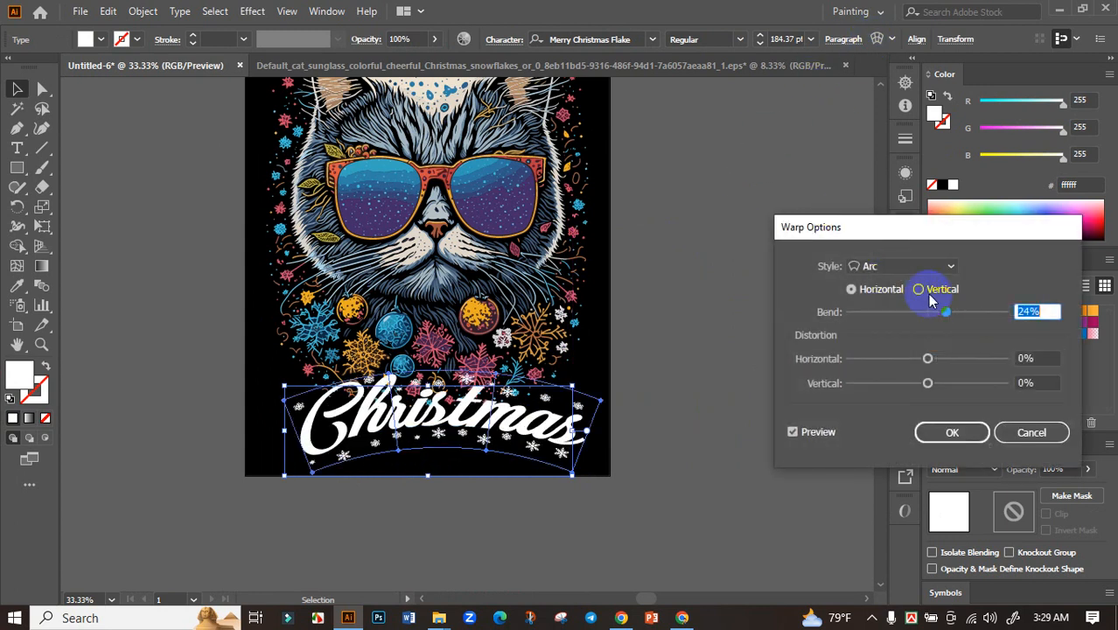
{"action": "left_click_drag", "start_coordinate": [912, 311], "coordinate": [921, 316]}
{"action": "left_click", "coordinate": [952, 432]}
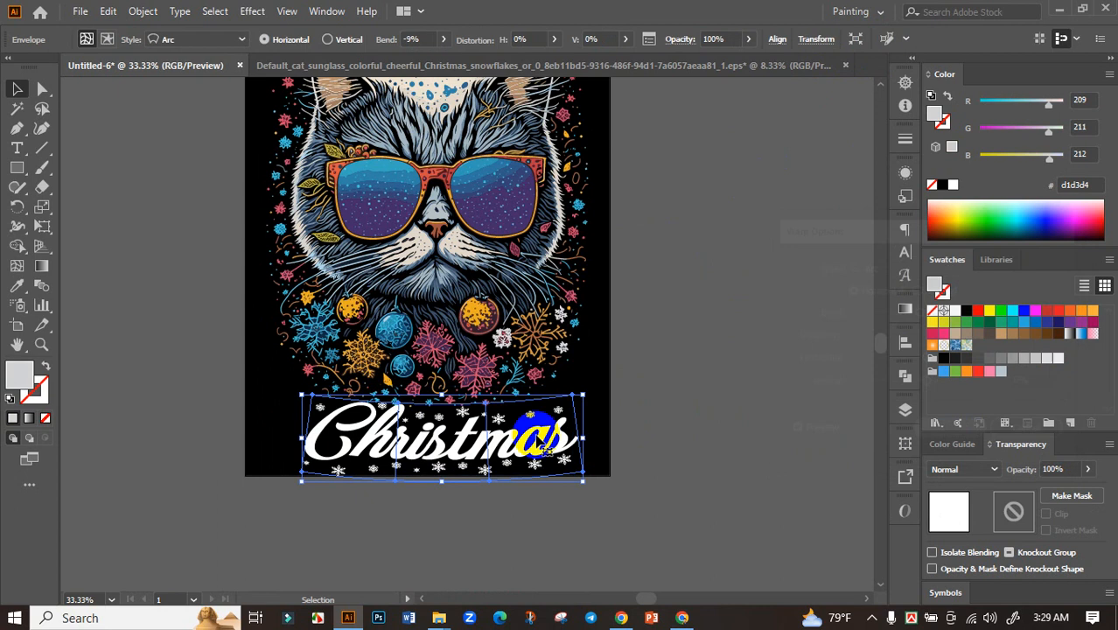
- Raise the warped "Christmas" text closer to the cat, widen it slightly and stretch its lower edge down
{"action": "left_click_drag", "start_coordinate": [501, 426], "coordinate": [501, 412]}
{"action": "mouse_move", "coordinate": [584, 427]}
{"action": "left_mouse_down"}
{"action": "mouse_move", "coordinate": [606, 419]}
{"action": "mouse_move", "coordinate": [575, 424]}
{"action": "left_mouse_up"}
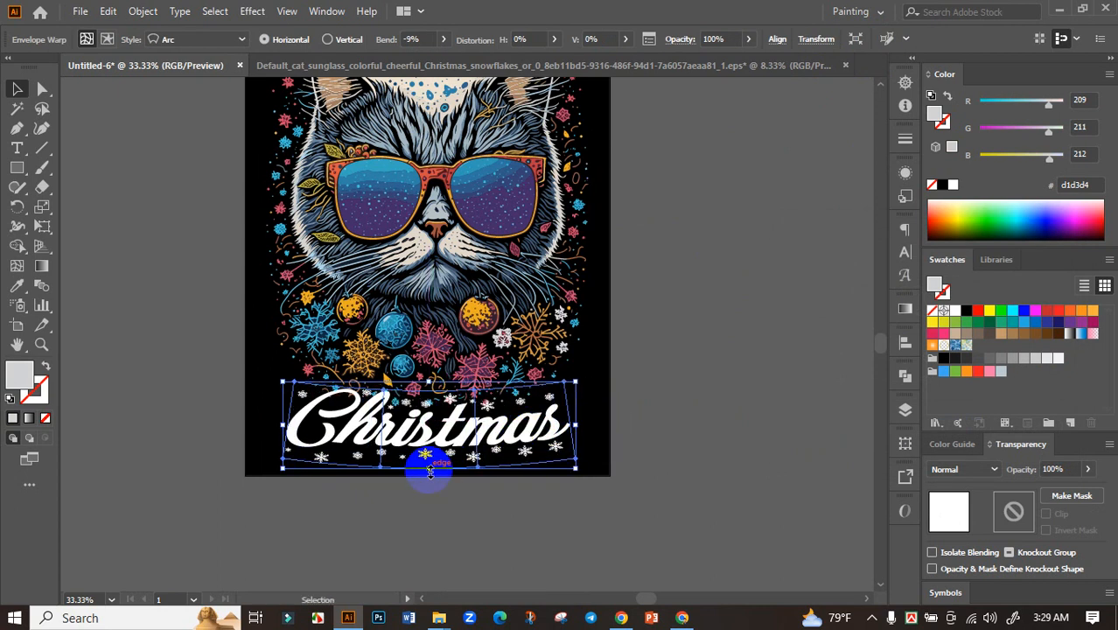
{"action": "left_click_drag", "start_coordinate": [429, 470], "coordinate": [428, 477]}
{"action": "left_click", "coordinate": [709, 491]}
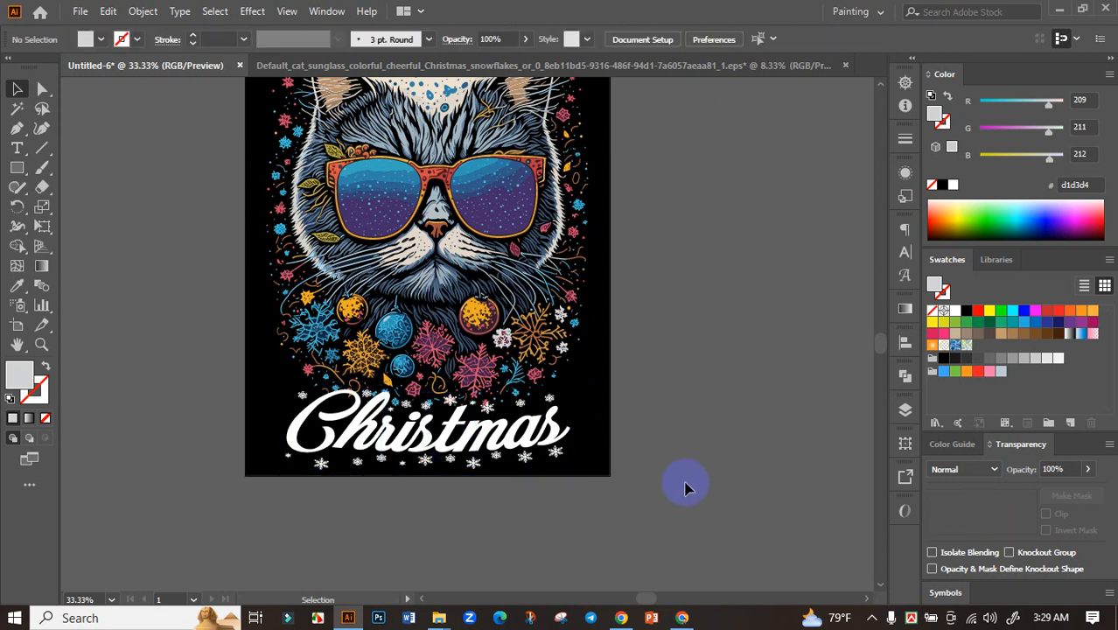
- Examine how the warped "Christmas" text fits beneath the cat artwork and within the full artboard layout
{"action": "scroll", "coordinate": [700, 455], "scroll_direction": "down", "scroll_amount": 1}
{"action": "scroll", "coordinate": [708, 442], "scroll_direction": "right", "scroll_amount": 1}
{"action": "scroll", "coordinate": [519, 395], "scroll_direction": "up", "scroll_amount": 1}
{"action": "left_click", "coordinate": [516, 394]}
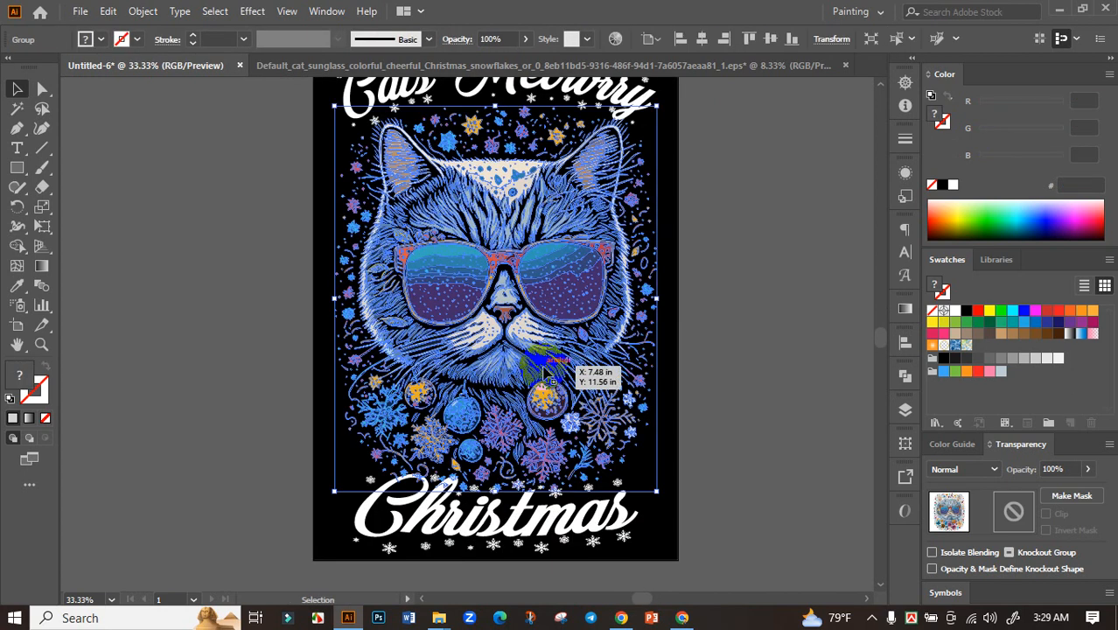
{"action": "scroll", "coordinate": [739, 398], "scroll_direction": "down", "scroll_amount": 1}
{"action": "left_click", "coordinate": [739, 398]}
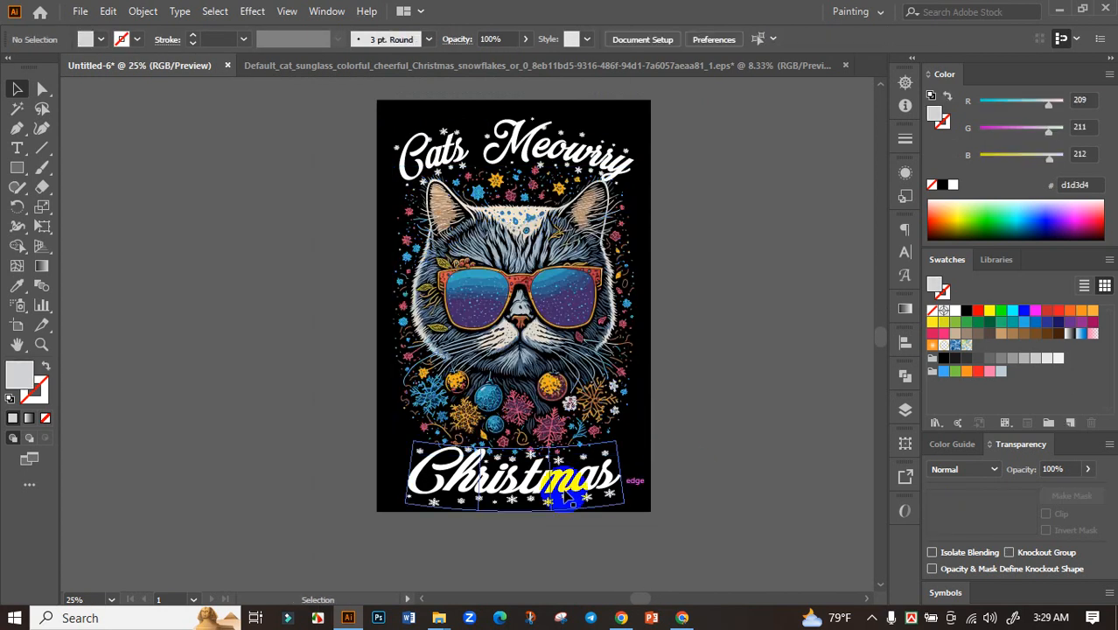
{"action": "scroll", "coordinate": [534, 456], "scroll_direction": "up", "scroll_amount": 2}
{"action": "left_click", "coordinate": [524, 458]}
{"action": "scroll", "coordinate": [525, 457], "scroll_direction": "down", "scroll_amount": 2}
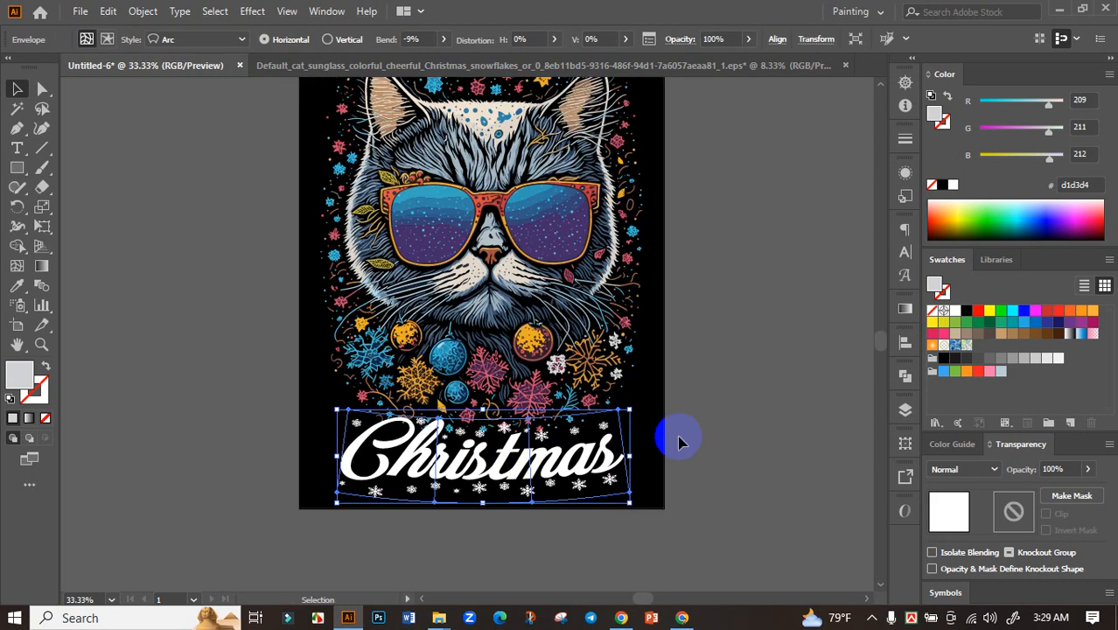
{"action": "left_click", "coordinate": [736, 424]}
{"action": "scroll", "coordinate": [720, 402], "scroll_direction": "down", "scroll_amount": 1}
{"action": "scroll", "coordinate": [717, 407], "scroll_direction": "down", "scroll_amount": 1}
{"action": "left_click_drag", "start_coordinate": [717, 404], "coordinate": [579, 435]}
{"action": "scroll", "coordinate": [706, 357], "scroll_direction": "up", "scroll_amount": 1}
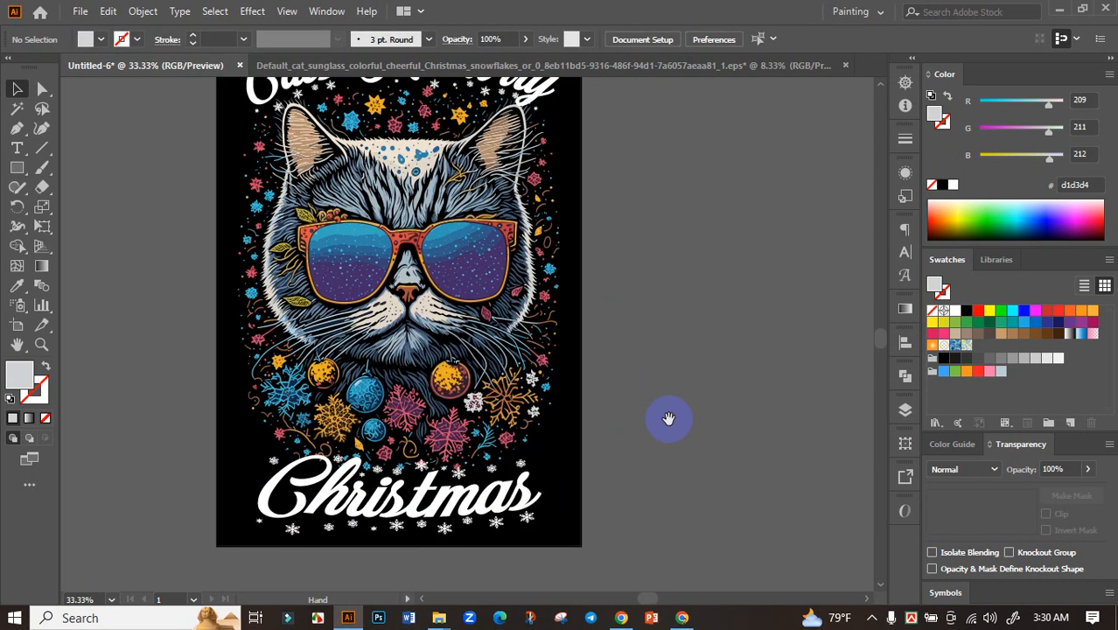
{"action": "scroll", "coordinate": [668, 419], "scroll_direction": "down", "scroll_amount": 1}
- Centre the warped "Christmas" text horizontally on the artboard and enlarge it slightly
{"action": "left_click", "coordinate": [556, 464]}
{"action": "left_click", "coordinate": [904, 348]}
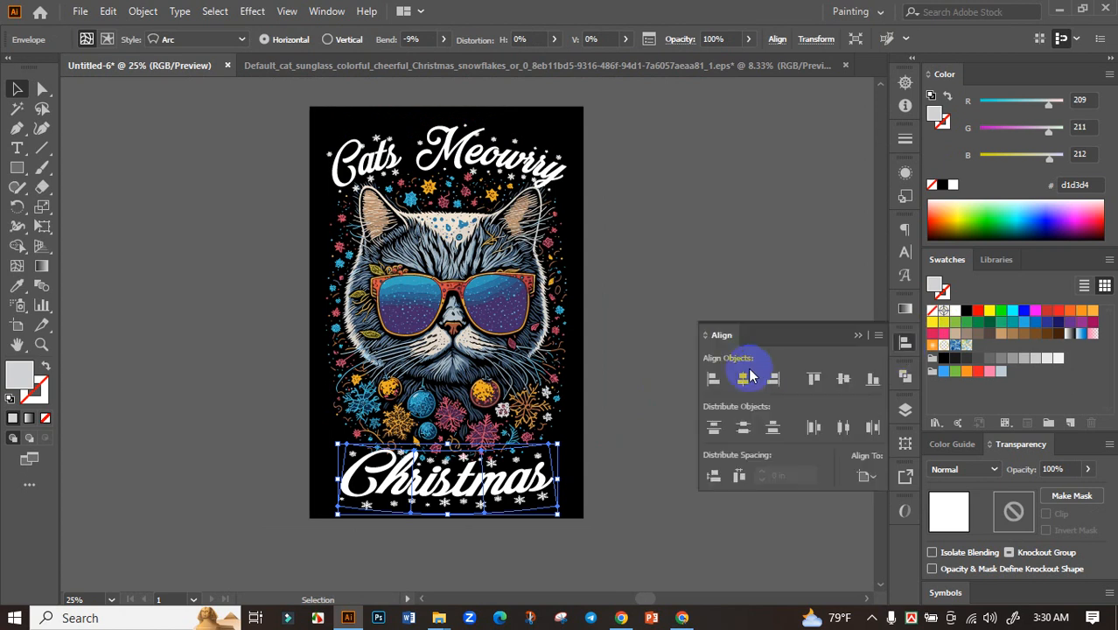
{"action": "left_click", "coordinate": [743, 378]}
{"action": "left_click", "coordinate": [854, 335]}
{"action": "left_click", "coordinate": [623, 442]}
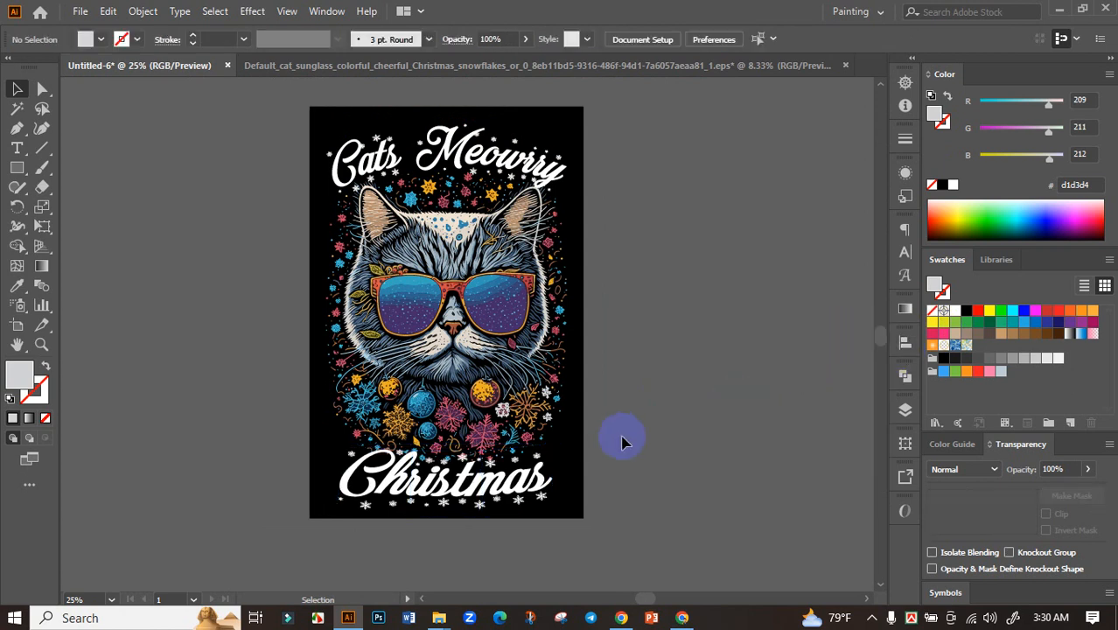
{"action": "left_click_drag", "start_coordinate": [620, 435], "coordinate": [623, 454]}
{"action": "left_click", "coordinate": [527, 472]}
{"action": "left_click", "coordinate": [649, 444]}
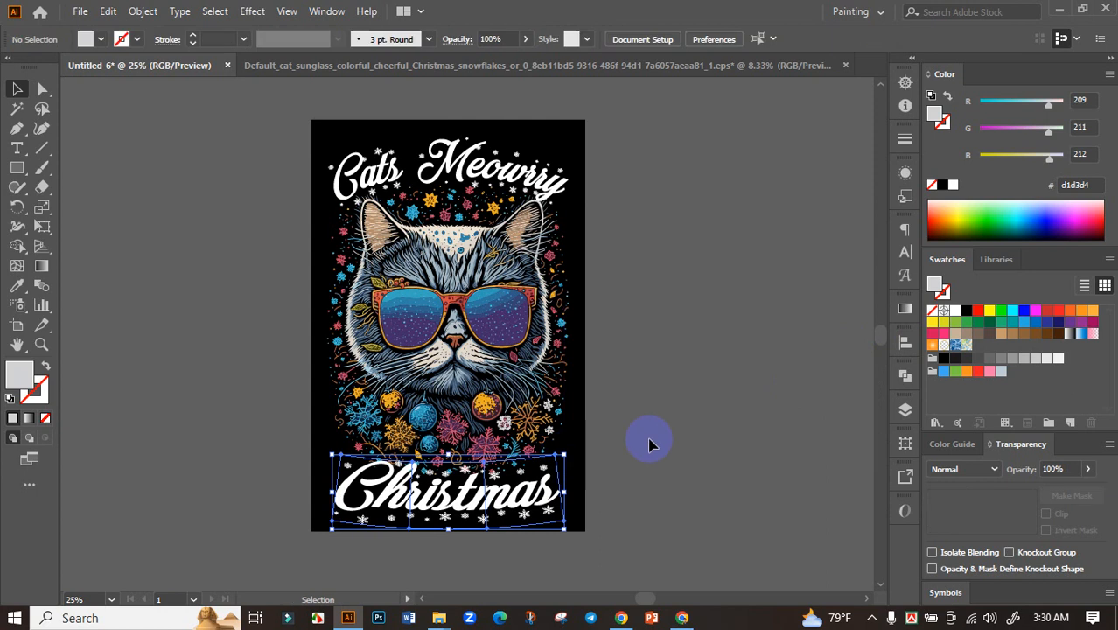
- Expand the warped "Cats Meowrry" and "Christmas" texts into plain shapes
{"action": "scroll", "coordinate": [650, 445], "scroll_direction": "up", "scroll_amount": 1}
{"action": "left_click", "coordinate": [512, 517]}
{"action": "key", "text": "ctrl+a"}
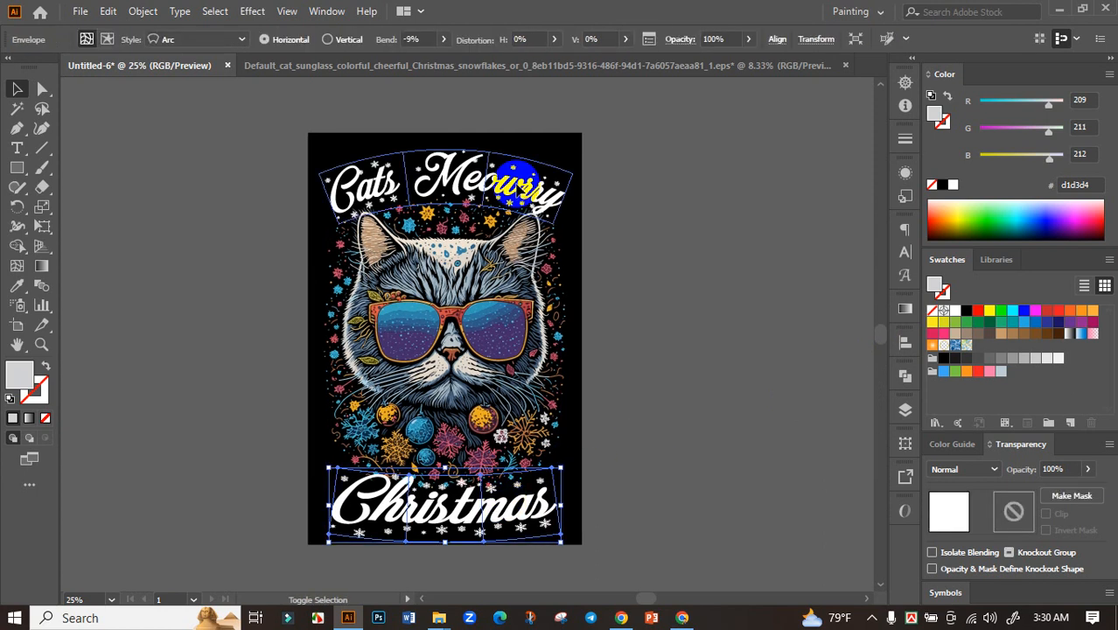
{"action": "left_click", "coordinate": [142, 12]}
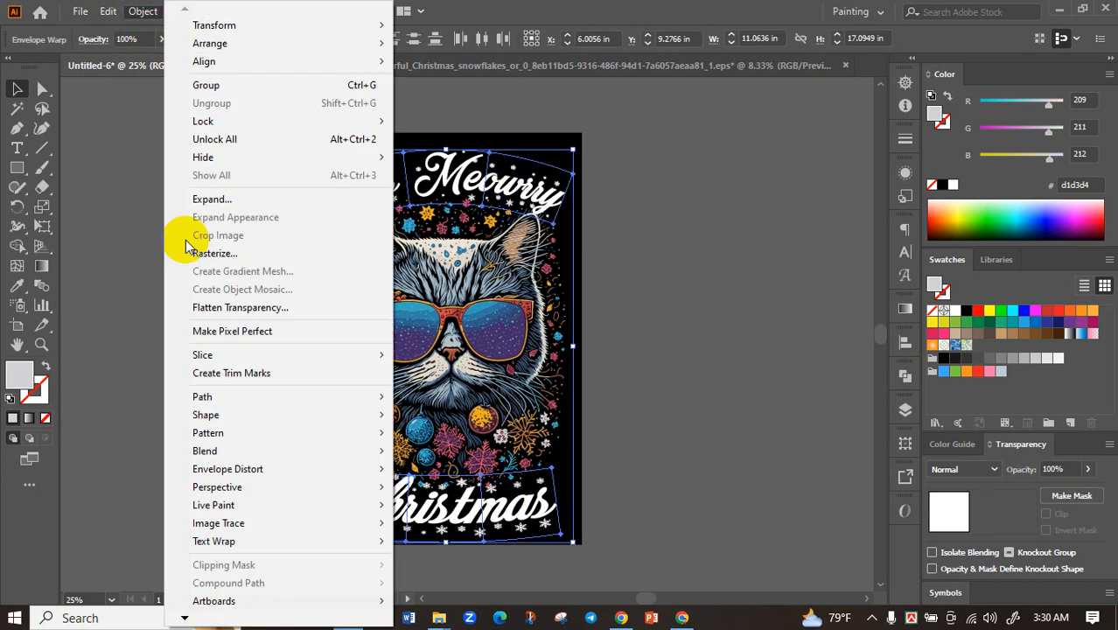
{"action": "left_click", "coordinate": [213, 198]}
{"action": "left_click", "coordinate": [433, 398]}
{"action": "left_click", "coordinate": [644, 436]}
{"action": "left_click_drag", "start_coordinate": [644, 436], "coordinate": [649, 374]}
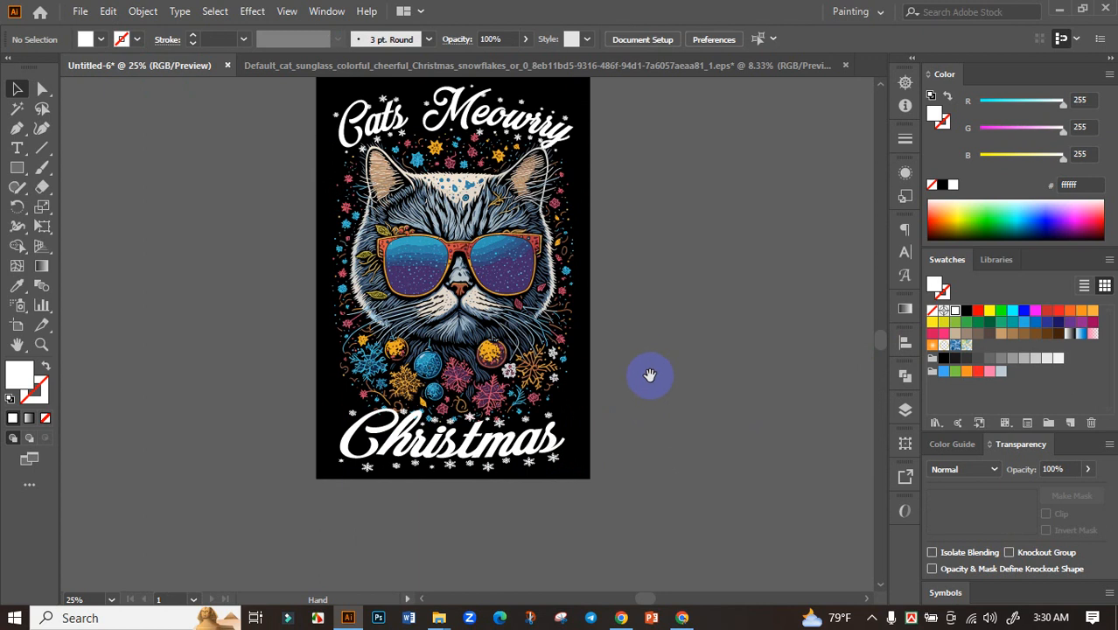
- Recolour "Christmas" with the orange #ebae22 sampled from the ornament beneath the cat's chin using the Eyedropper
{"action": "left_click", "coordinate": [532, 455]}
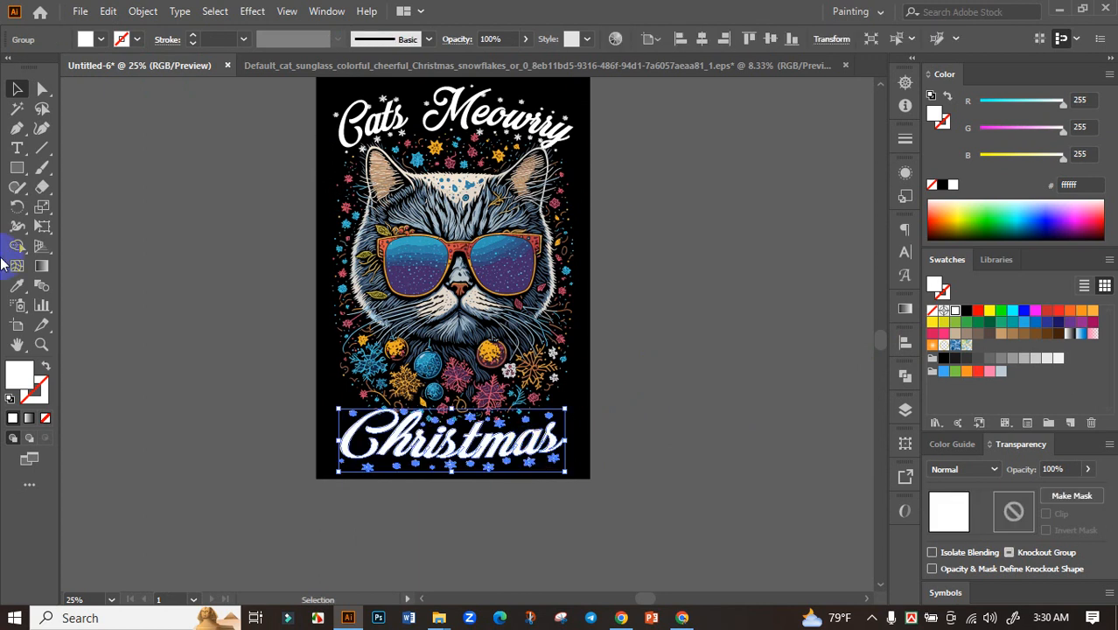
{"action": "left_click", "coordinate": [16, 285]}
{"action": "scroll", "coordinate": [414, 257], "scroll_direction": "up", "scroll_amount": 3}
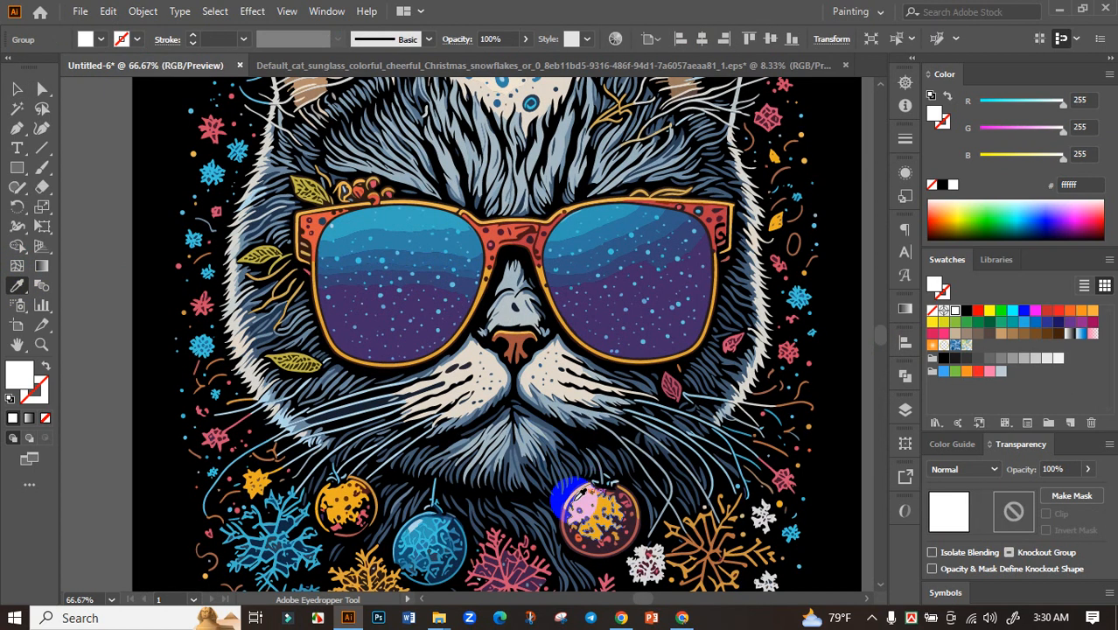
{"action": "left_click", "coordinate": [591, 495]}
{"action": "scroll", "coordinate": [591, 495], "scroll_direction": "down", "scroll_amount": 4}
{"action": "left_click", "coordinate": [17, 89]}
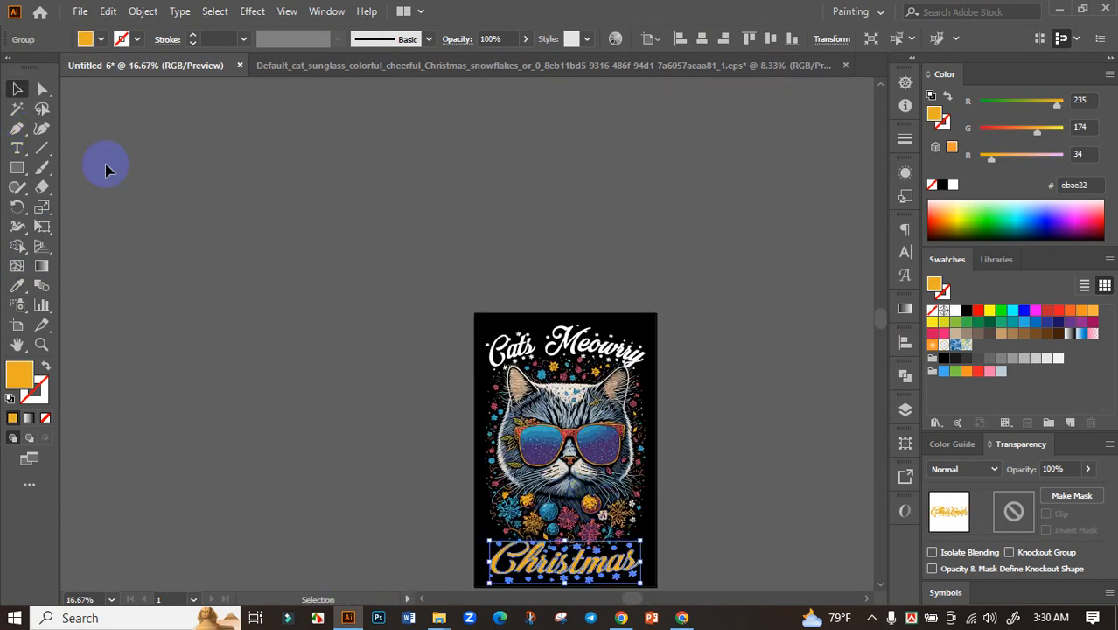
{"action": "left_click", "coordinate": [420, 391]}
{"action": "left_click_drag", "start_coordinate": [420, 391], "coordinate": [354, 293]}
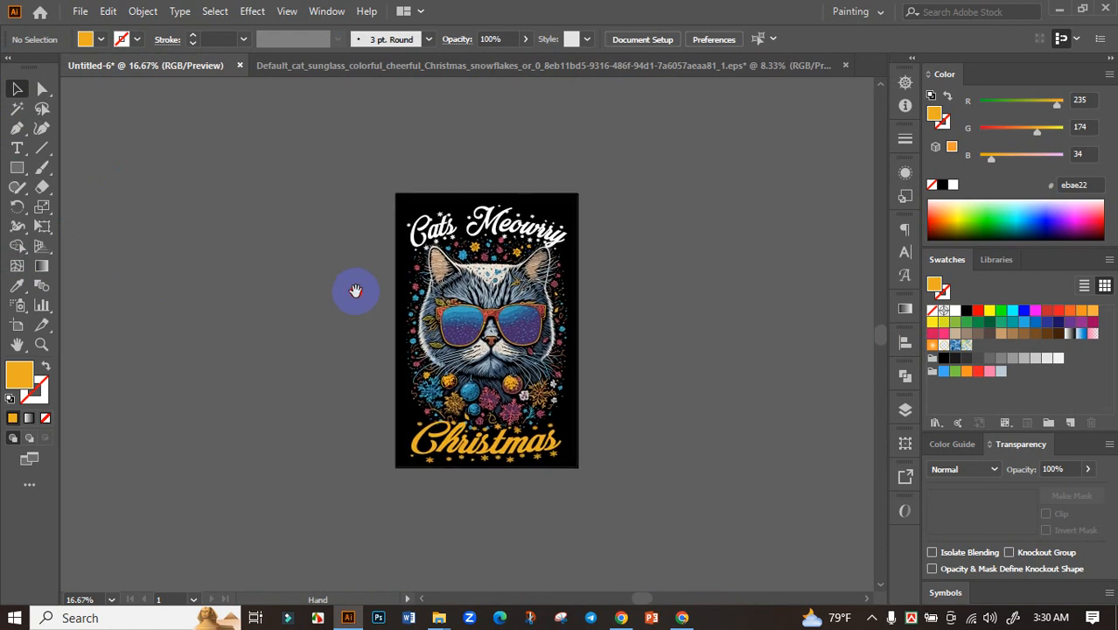
- Recolour "Cats Meowrry" with the orange #ebae22 sampled from a star above the cat's head using the Eyedropper
{"action": "left_click", "coordinate": [491, 225]}
{"action": "left_click", "coordinate": [17, 285]}
{"action": "scroll", "coordinate": [489, 250], "scroll_direction": "up", "scroll_amount": 5}
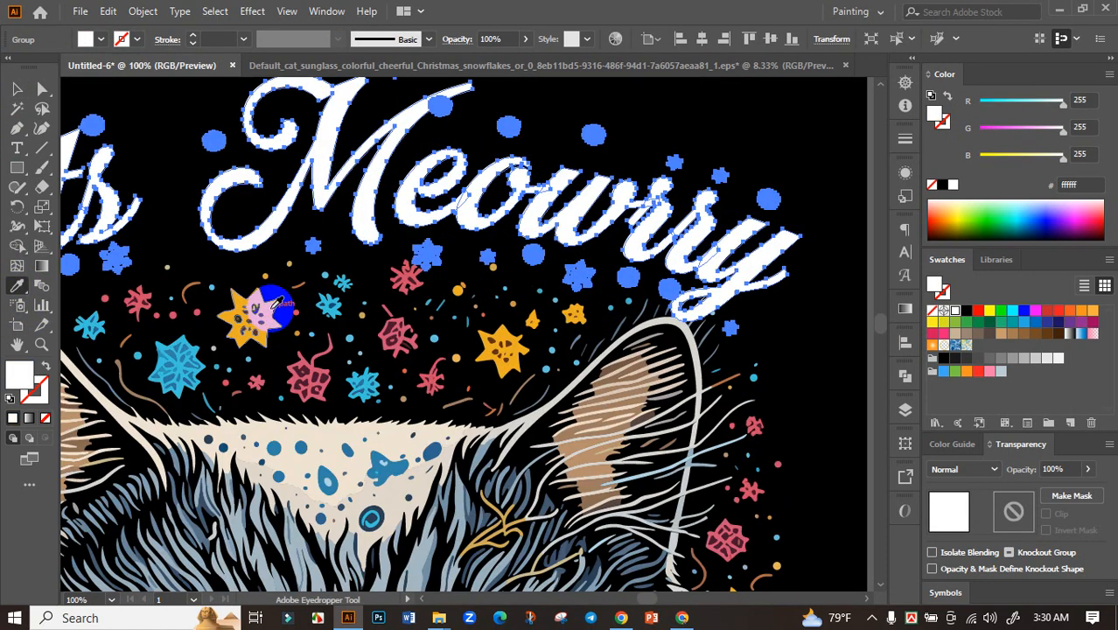
{"action": "left_click", "coordinate": [258, 308]}
{"action": "scroll", "coordinate": [420, 278], "scroll_direction": "down", "scroll_amount": 5}
{"action": "left_click", "coordinate": [17, 88]}
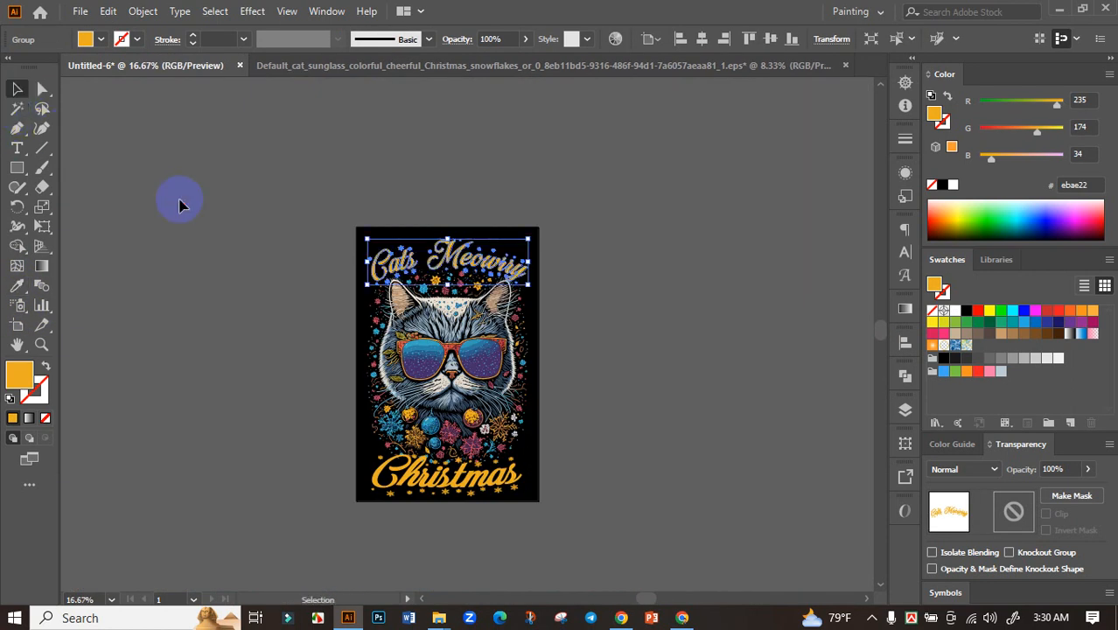
{"action": "left_click", "coordinate": [287, 280]}
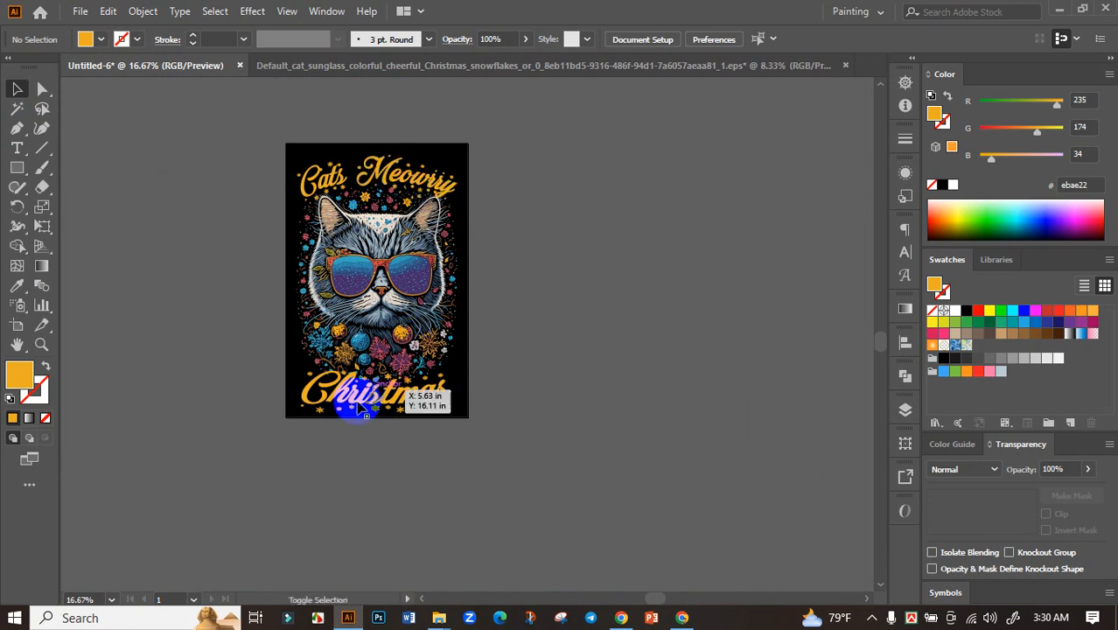
- Recolour "Christmas" with the light grey #dad7d8 sampled from a small pale snowflake beside the orange one
{"action": "scroll", "coordinate": [437, 378], "scroll_direction": "up", "scroll_amount": 2}
{"action": "left_click", "coordinate": [430, 379]}
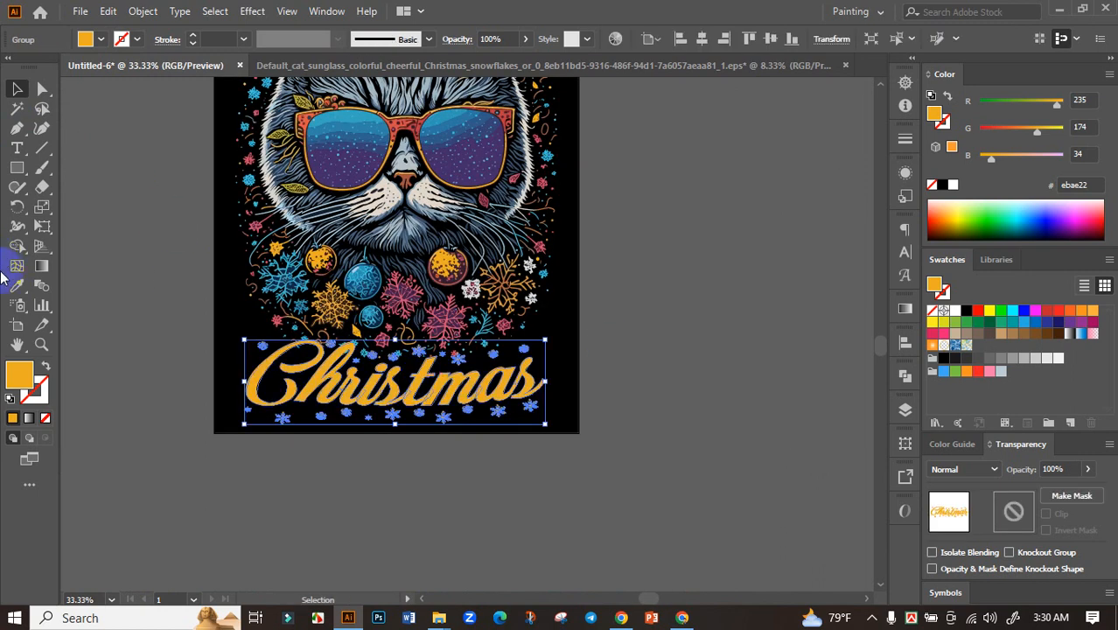
{"action": "left_click", "coordinate": [16, 285]}
{"action": "scroll", "coordinate": [553, 260], "scroll_direction": "up", "scroll_amount": 4}
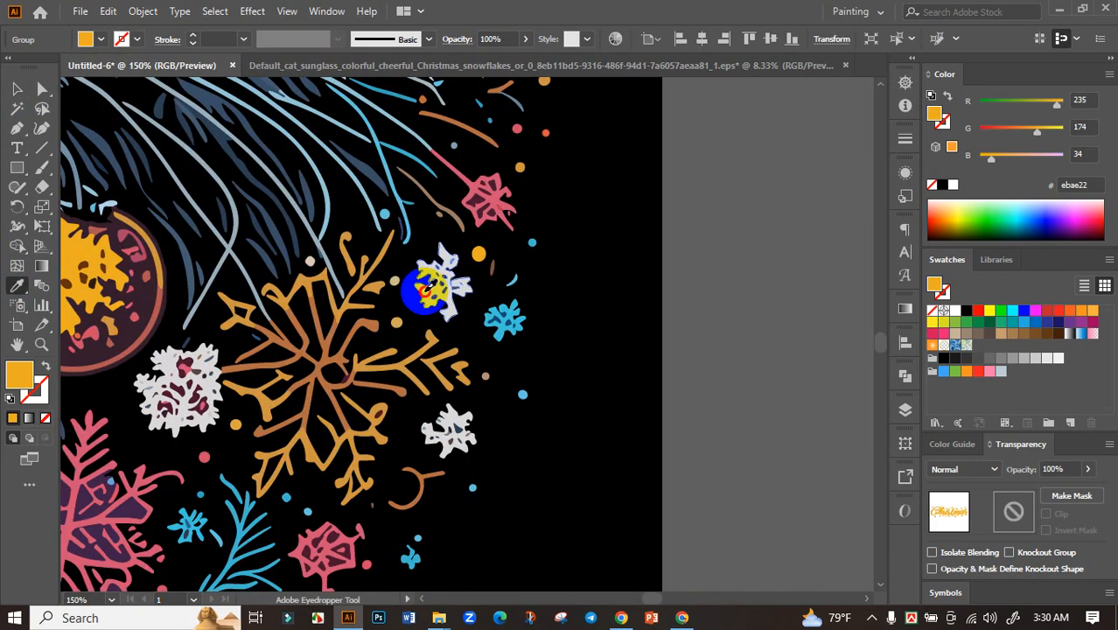
{"action": "left_click", "coordinate": [427, 289]}
{"action": "scroll", "coordinate": [426, 289], "scroll_direction": "down", "scroll_amount": 4}
{"action": "key", "text": "ctrl+z"}
{"action": "key", "text": "v"}
{"action": "left_click", "coordinate": [164, 285]}
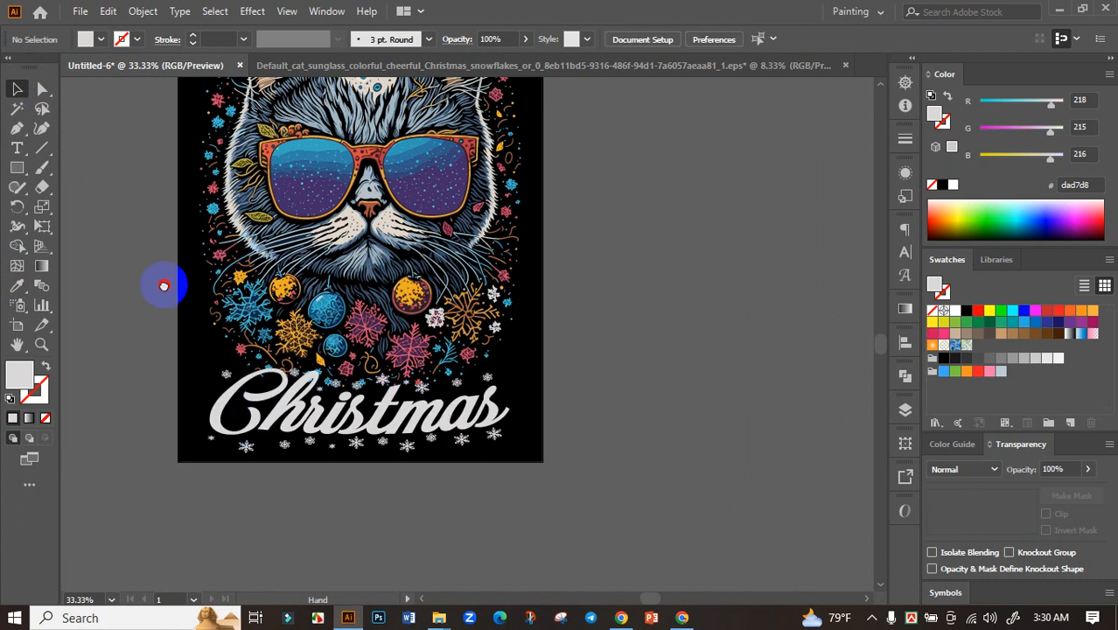
- Create an offset path of 0.1389 in around the "Christmas" shapes with Miter joins and a miter limit of 4
{"action": "scroll", "coordinate": [436, 324], "scroll_direction": "down", "scroll_amount": 2}
{"action": "left_click", "coordinate": [430, 330]}
{"action": "scroll", "coordinate": [490, 324], "scroll_direction": "up", "scroll_amount": 2}
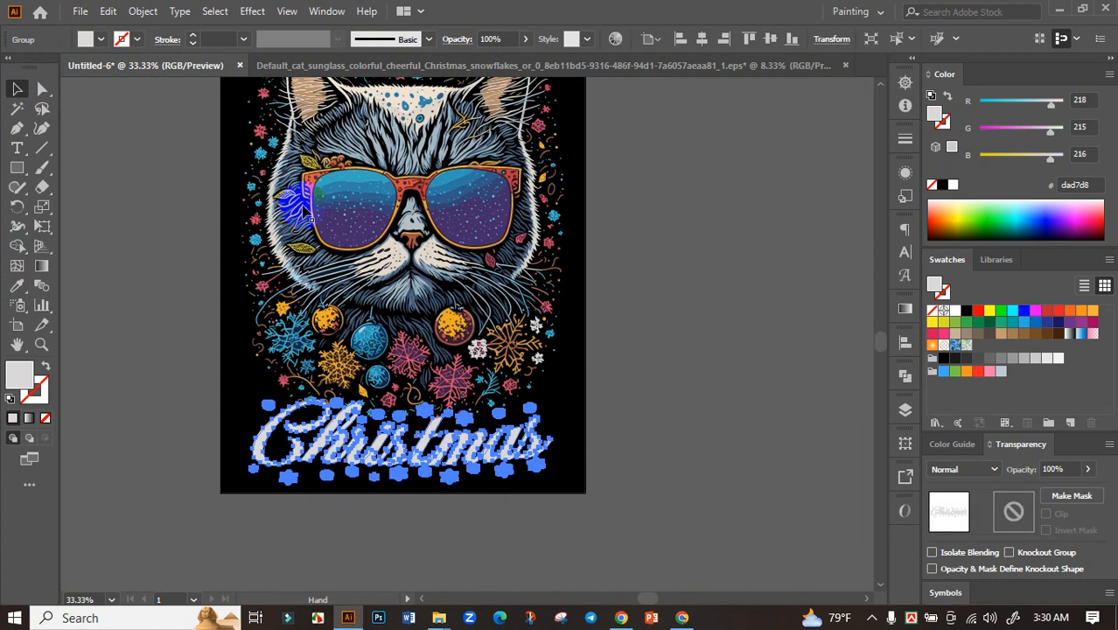
{"action": "left_click", "coordinate": [107, 11]}
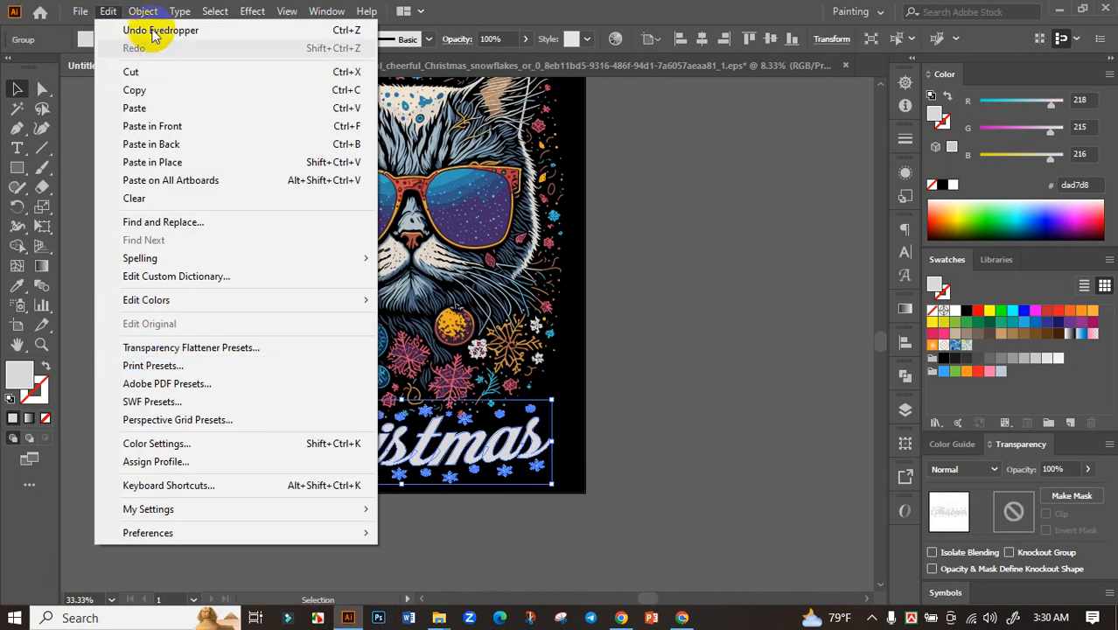
{"action": "mouse_move", "coordinate": [142, 11]}
{"action": "mouse_move", "coordinate": [280, 397]}
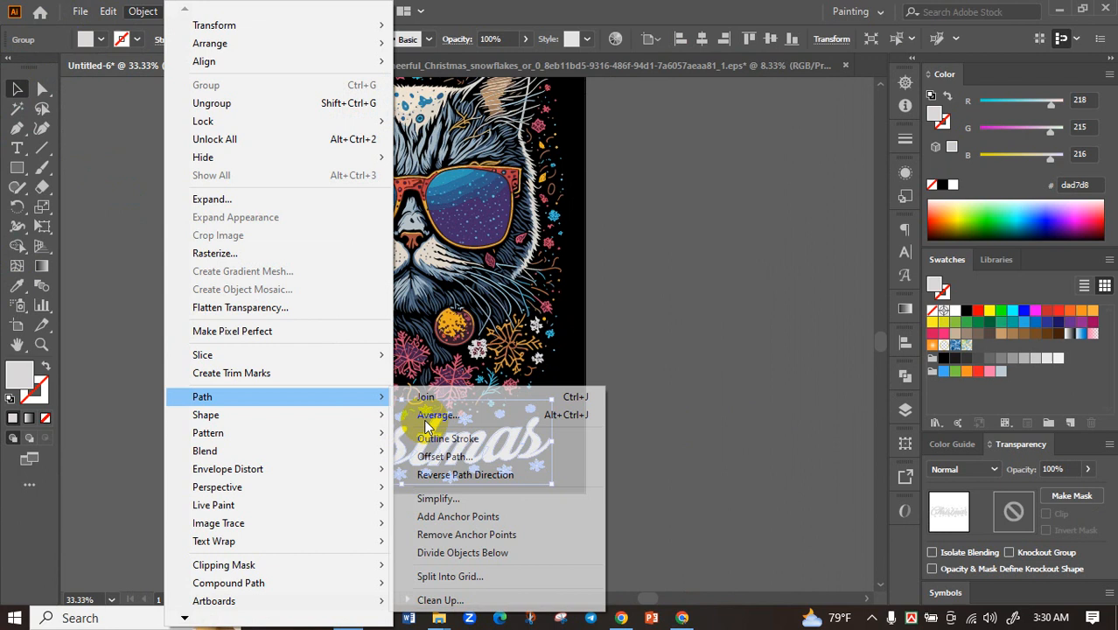
{"action": "left_click", "coordinate": [516, 457]}
{"action": "left_click", "coordinate": [748, 487]}
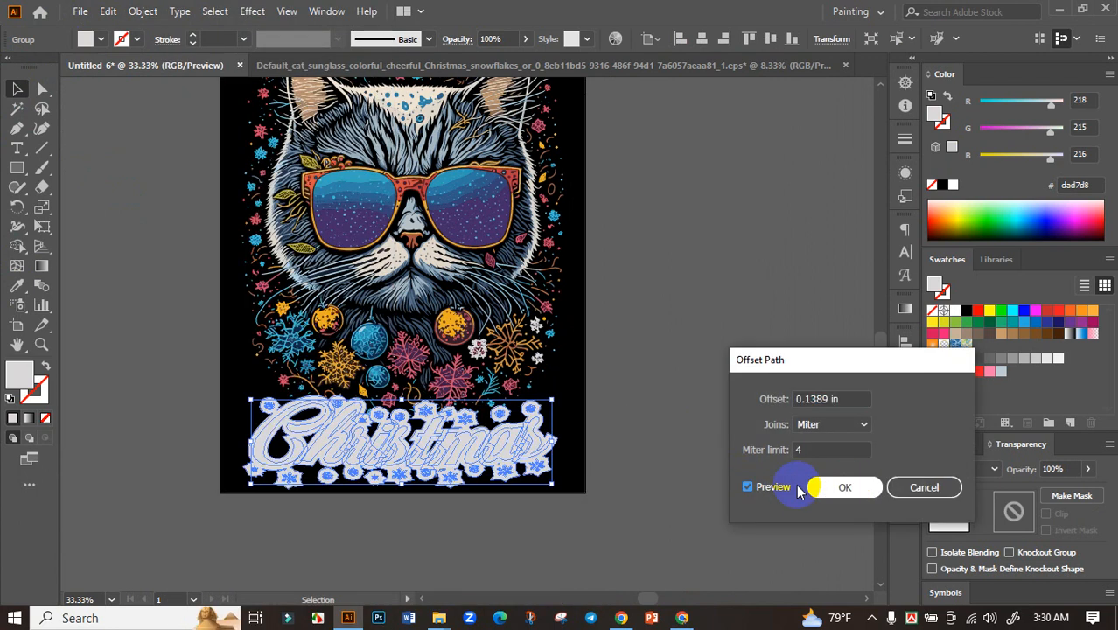
{"action": "left_click", "coordinate": [823, 488]}
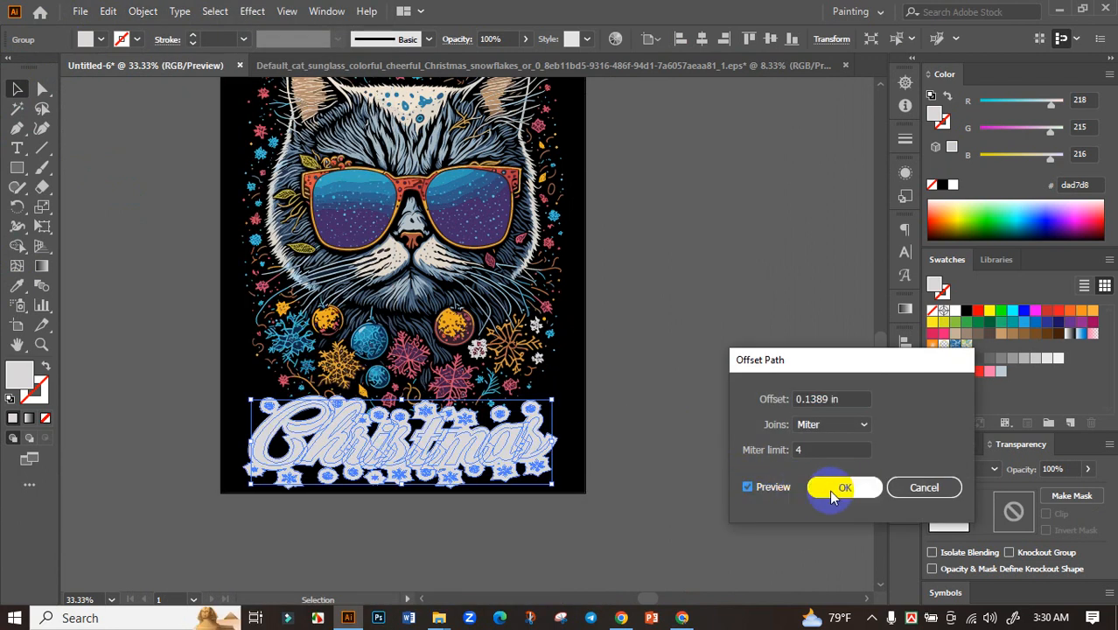
{"action": "left_click", "coordinate": [639, 473]}
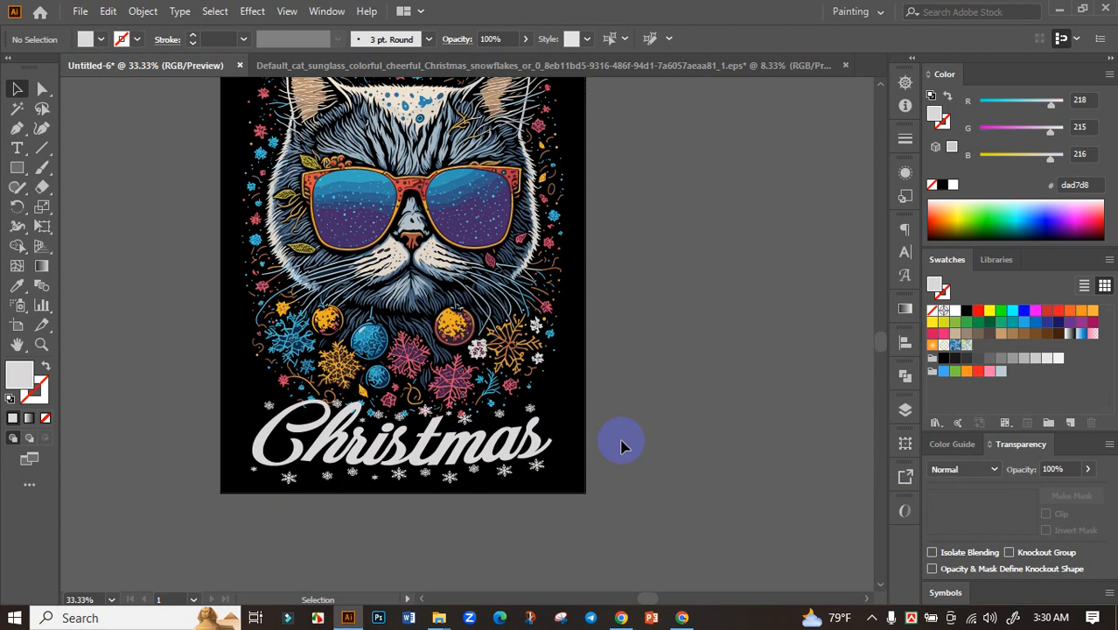
- Make an opacity mask on the cat artwork with Clip turned off and open the mask for editing
{"action": "left_click", "coordinate": [395, 234]}
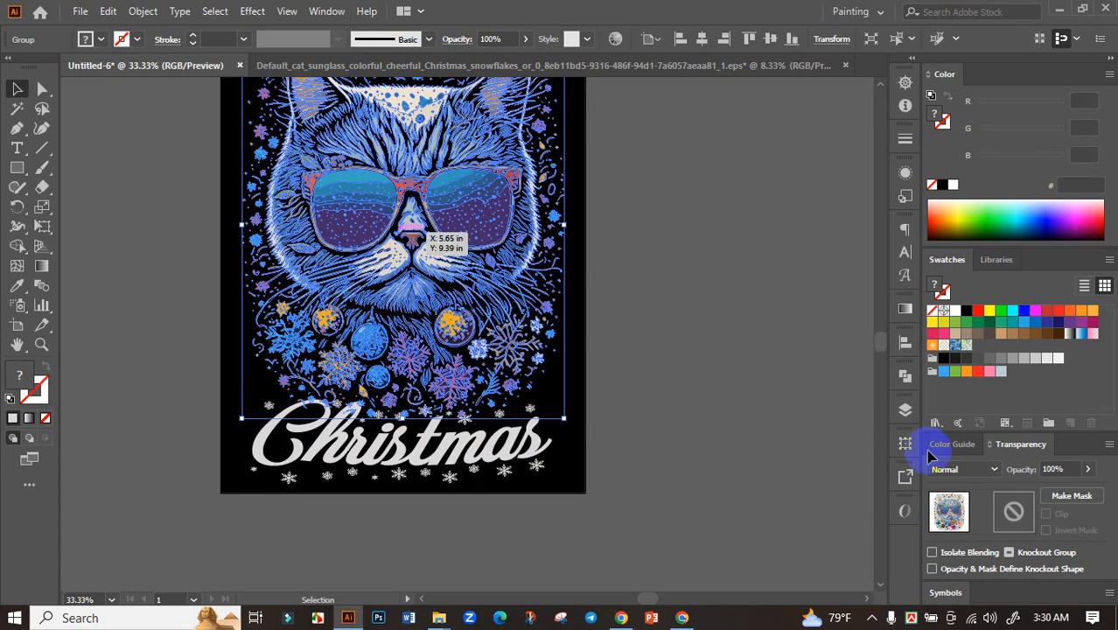
{"action": "left_click", "coordinate": [1071, 496]}
{"action": "left_click", "coordinate": [1046, 515]}
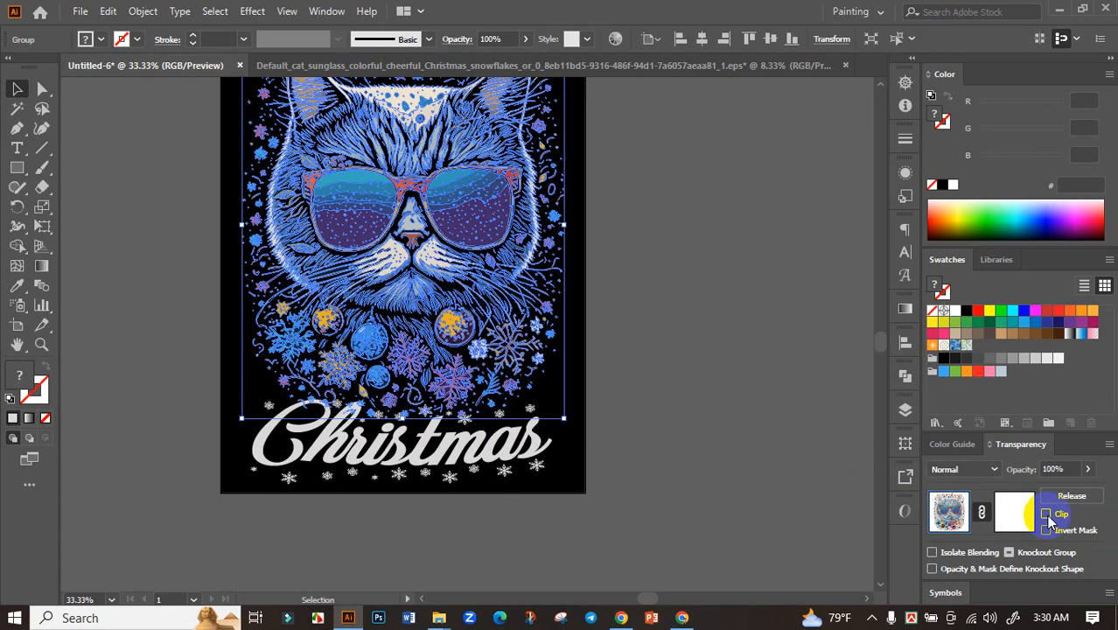
{"action": "left_click", "coordinate": [1014, 516]}
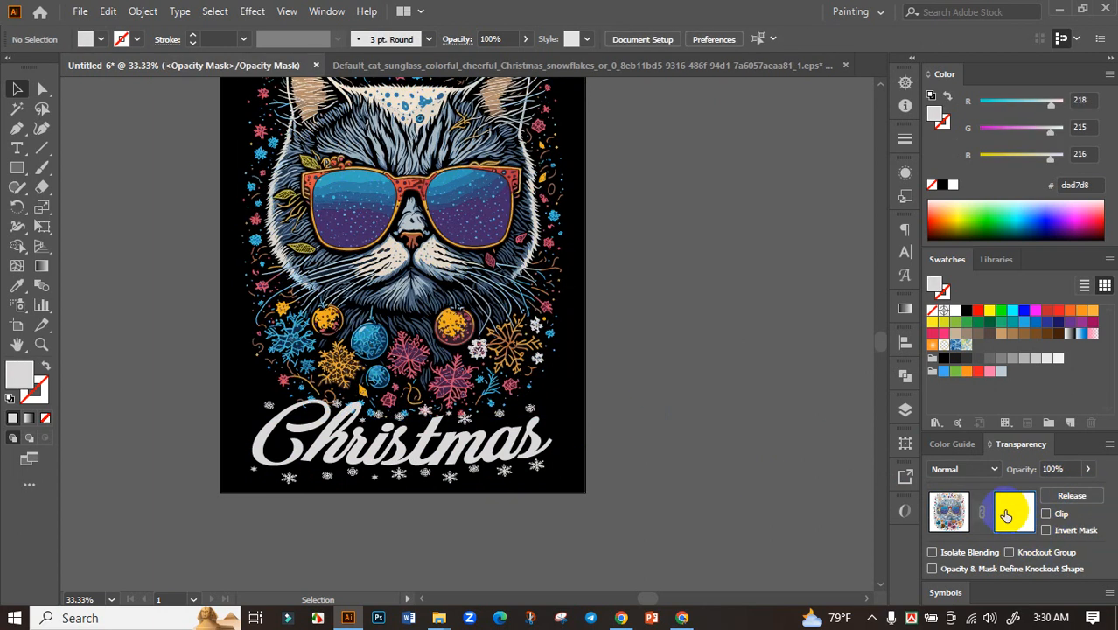
- Paste the offset "Christmas" shapes in place into the cat's opacity mask, fill them black and exit mask editing
{"action": "key", "text": "ctrl+f"}
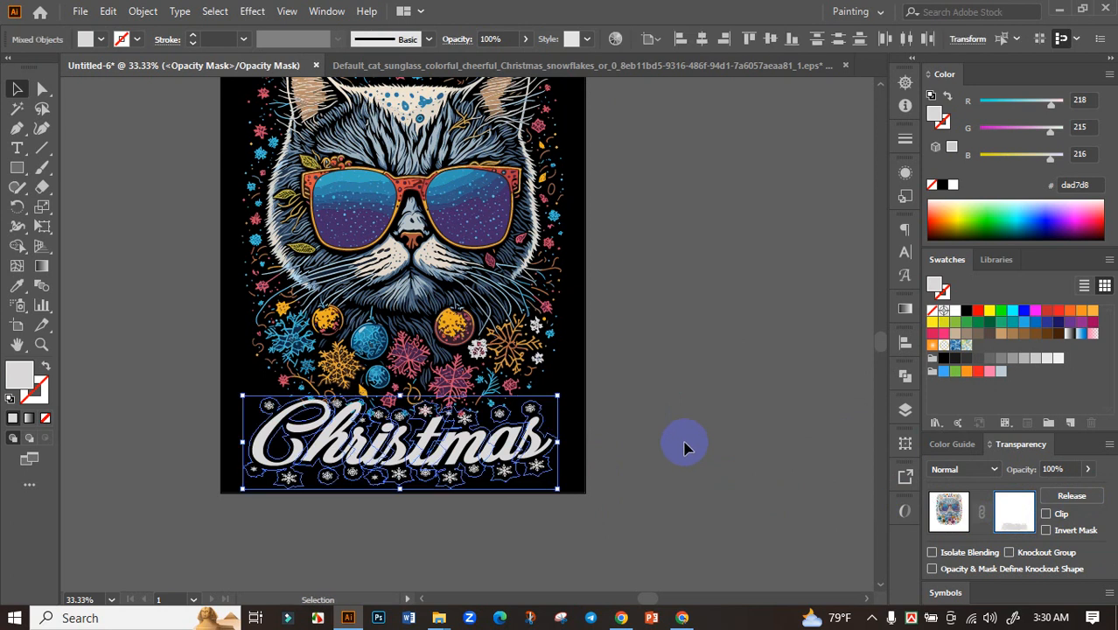
{"action": "left_click", "coordinate": [942, 185]}
{"action": "left_click", "coordinate": [586, 424]}
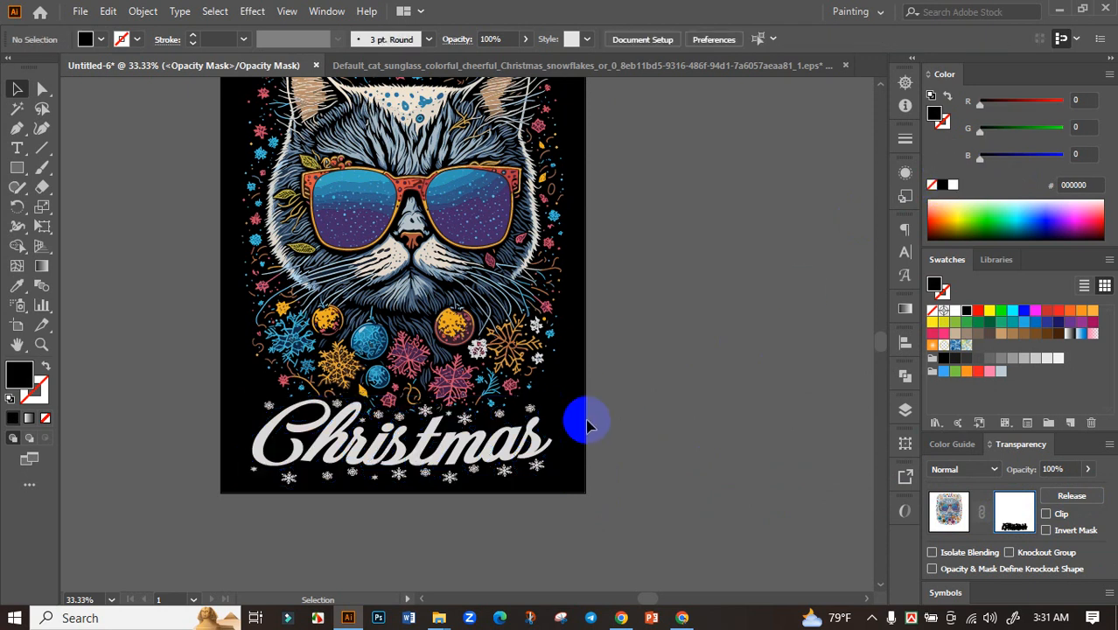
{"action": "scroll", "coordinate": [628, 437], "scroll_direction": "down", "scroll_amount": 3}
{"action": "scroll", "coordinate": [628, 436], "scroll_direction": "up", "scroll_amount": 3}
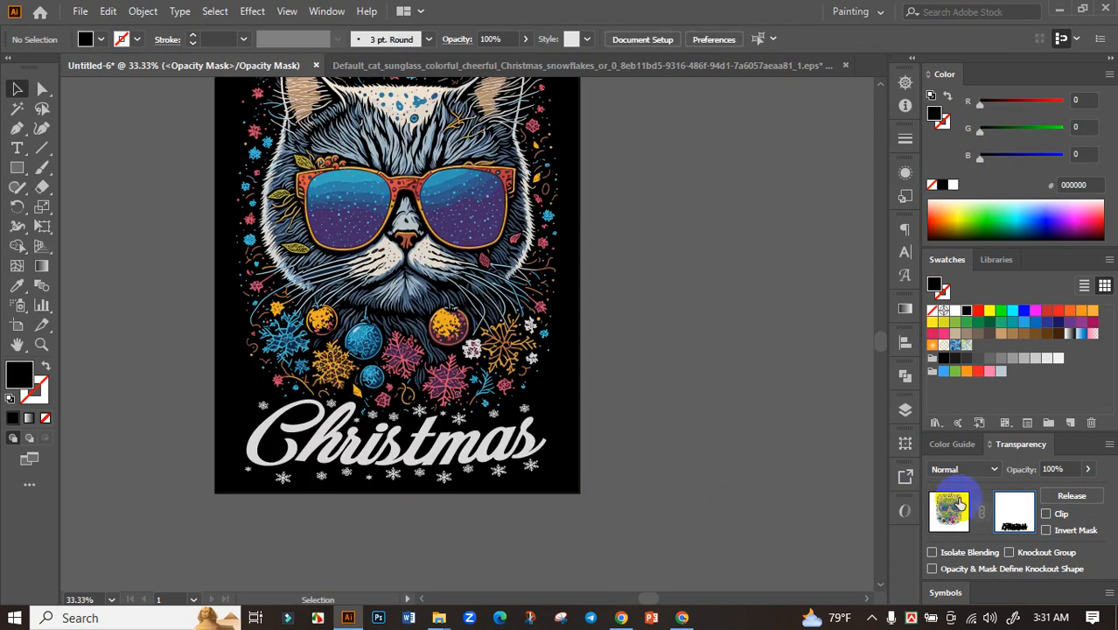
{"action": "left_click", "coordinate": [959, 503]}
{"action": "left_click", "coordinate": [726, 445]}
{"action": "scroll", "coordinate": [644, 419], "scroll_direction": "down", "scroll_amount": 2}
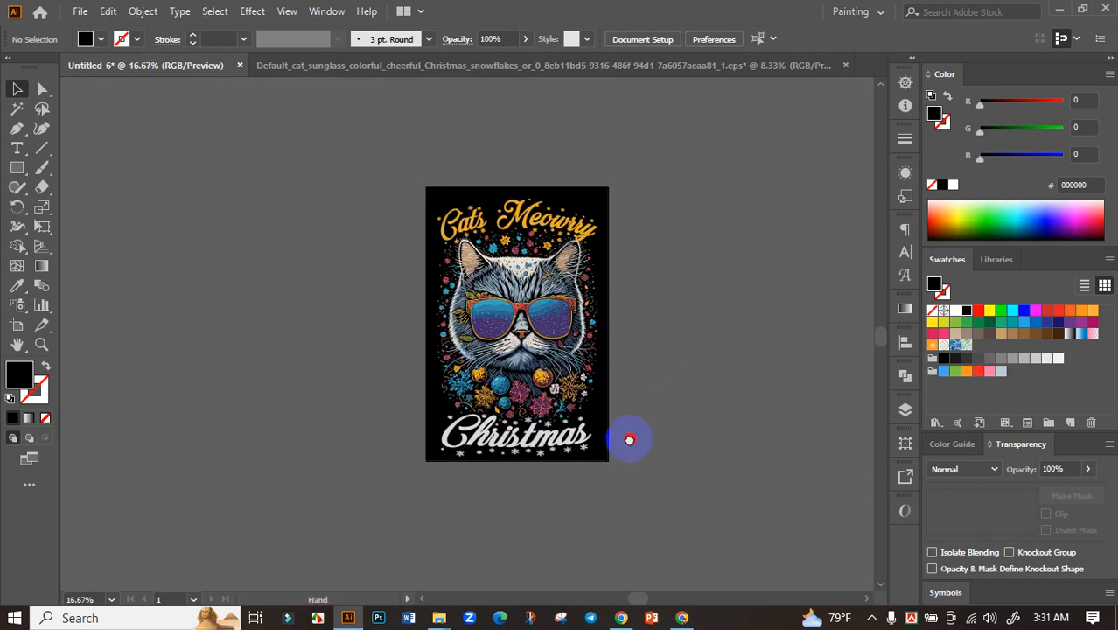
{"action": "left_click_drag", "start_coordinate": [629, 440], "coordinate": [564, 490]}
{"action": "left_click", "coordinate": [521, 262]}
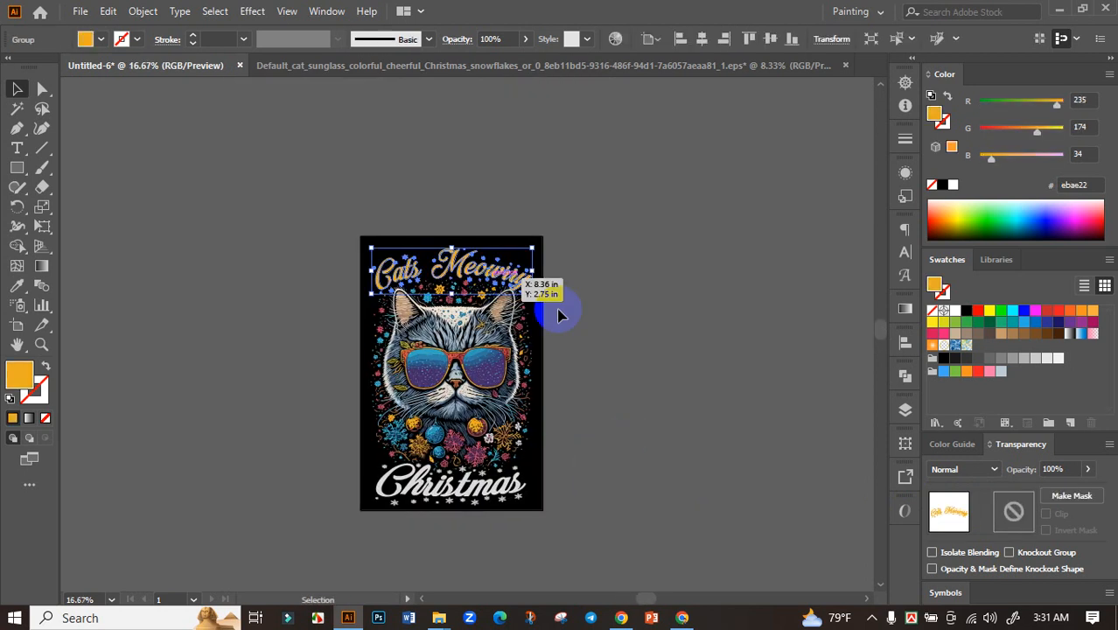
{"action": "left_click", "coordinate": [602, 313]}
{"action": "scroll", "coordinate": [507, 293], "scroll_direction": "up", "scroll_amount": 2}
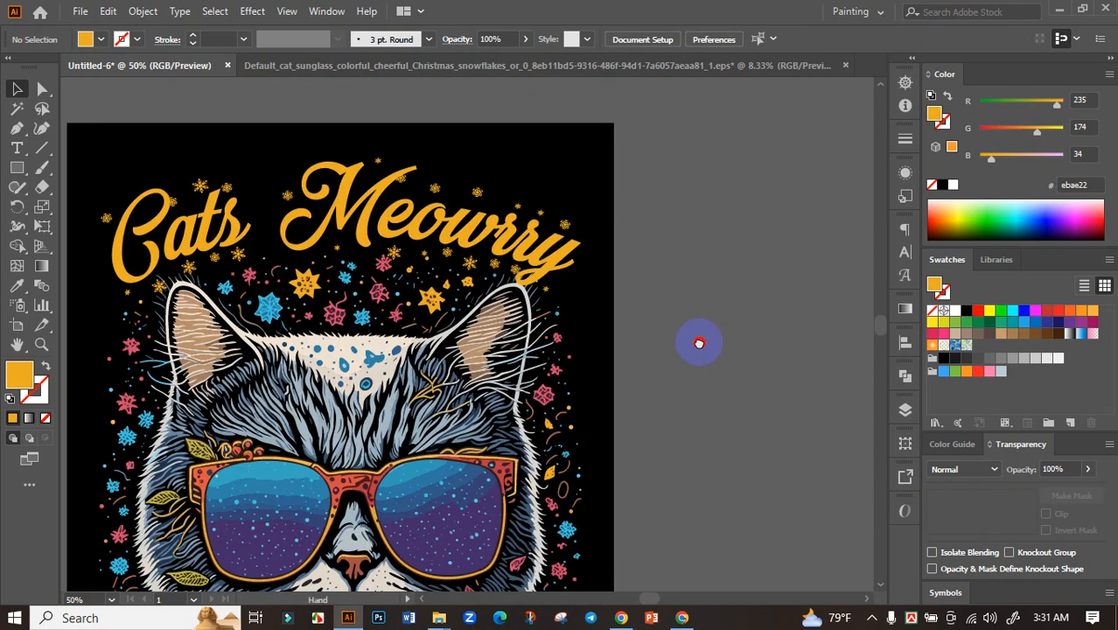
- Group the lettering and cat artwork and centre the group horizontally and vertically on the artboard
{"action": "scroll", "coordinate": [700, 343], "scroll_direction": "down", "scroll_amount": 2}
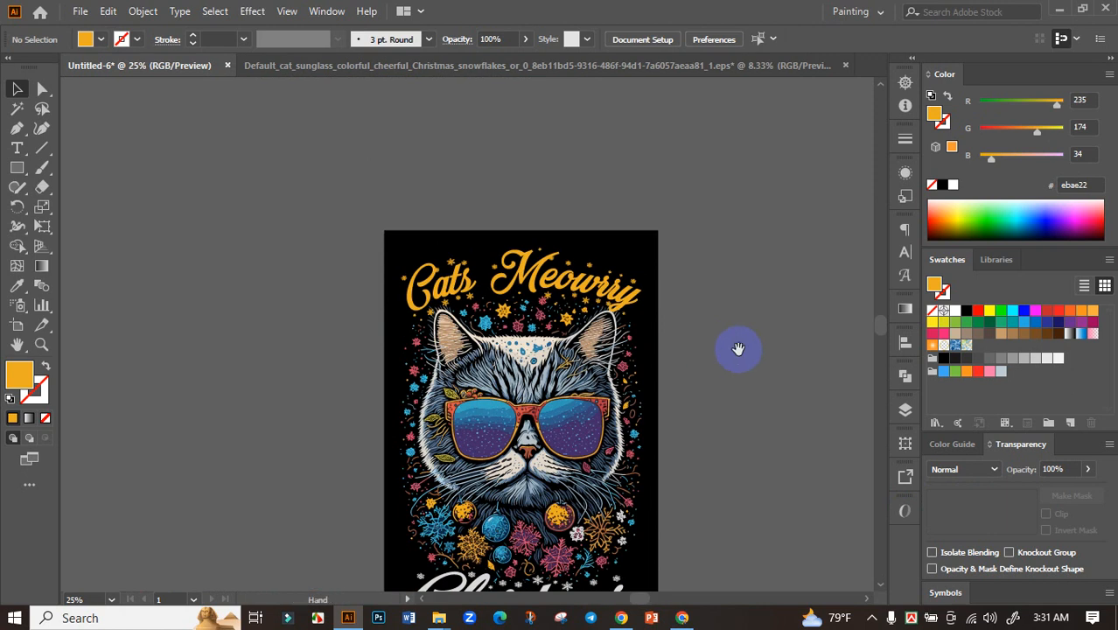
{"action": "left_click_drag", "start_coordinate": [738, 349], "coordinate": [581, 281]}
{"action": "scroll", "coordinate": [717, 267], "scroll_direction": "down", "scroll_amount": 1}
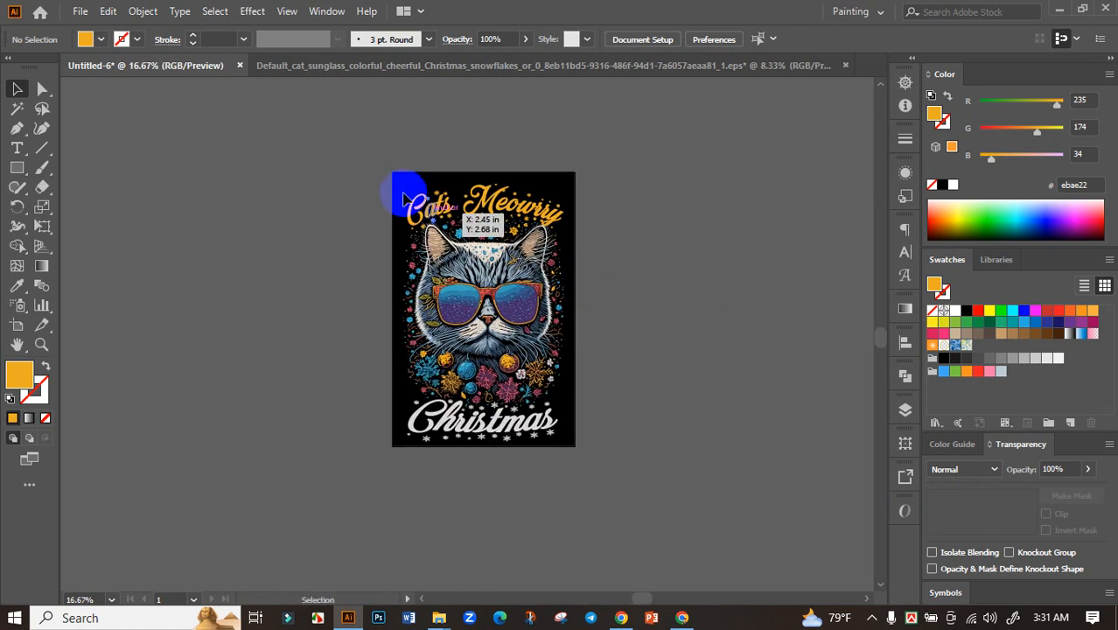
{"action": "left_click_drag", "start_coordinate": [363, 155], "coordinate": [661, 489]}
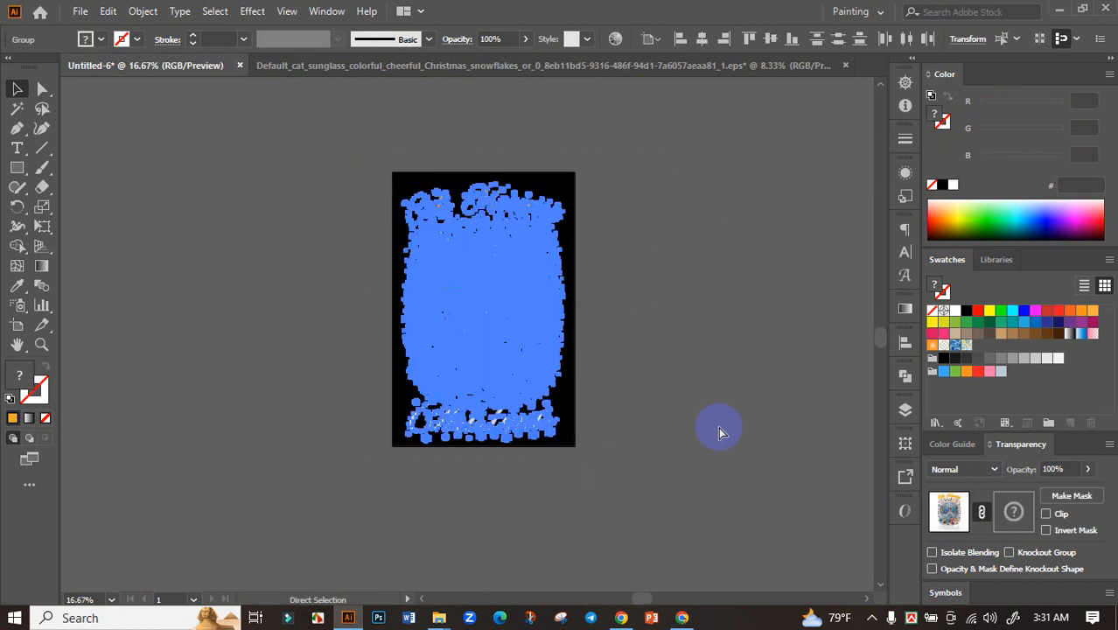
{"action": "left_click", "coordinate": [905, 342]}
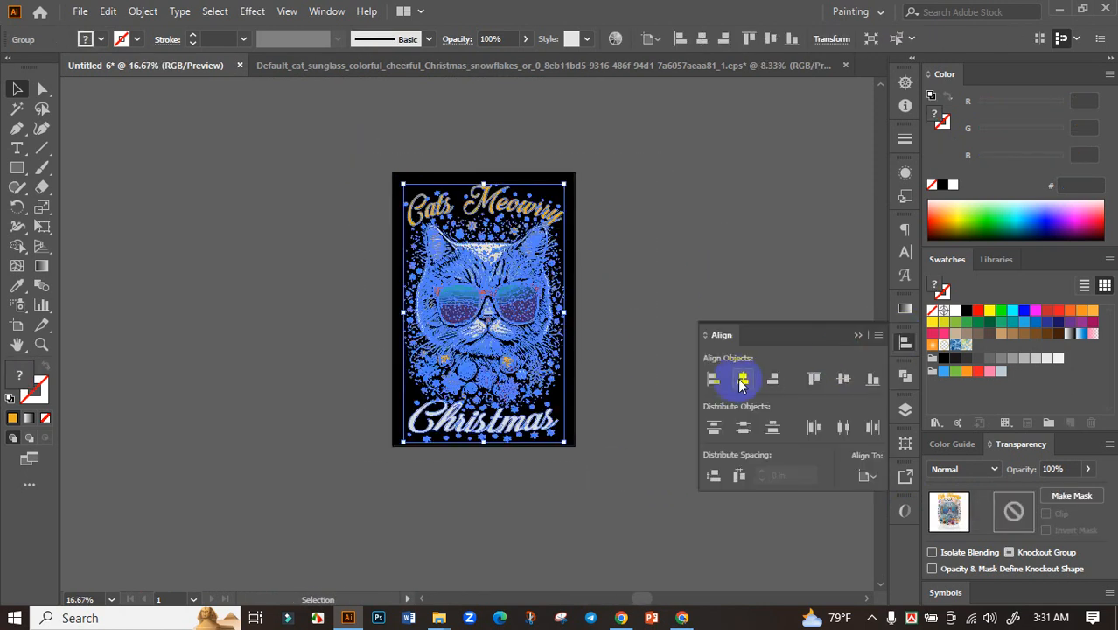
{"action": "left_click", "coordinate": [842, 378]}
{"action": "left_click", "coordinate": [766, 347]}
{"action": "scroll", "coordinate": [604, 368], "scroll_direction": "up", "scroll_amount": 1}
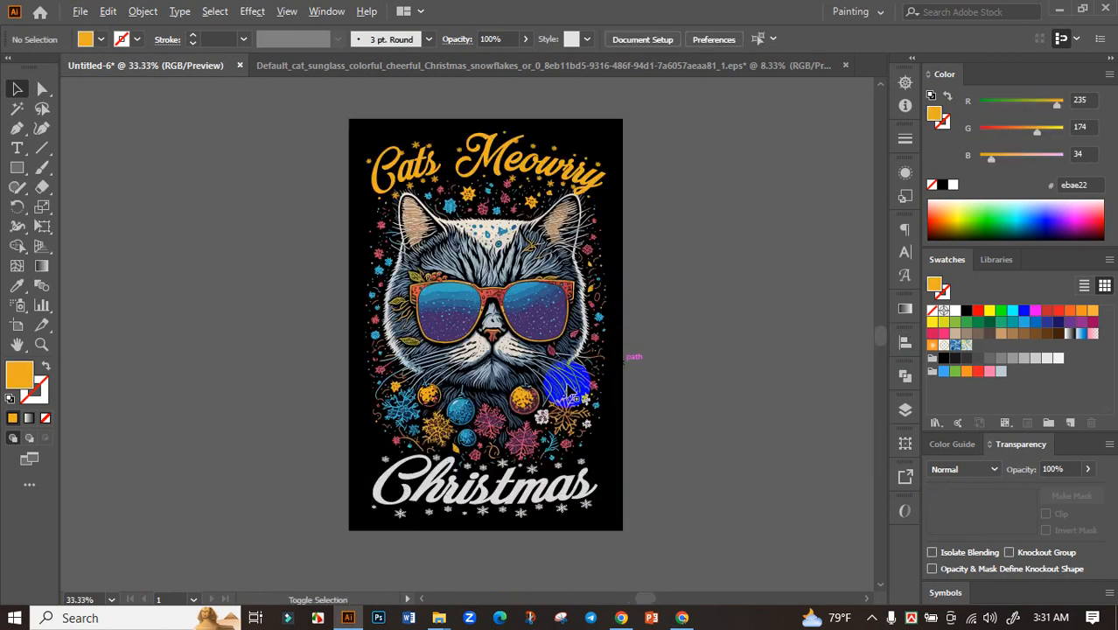
- Enlarge the grouped cat design slightly and proportionally from its centre, keeping a narrow margin inside the black artboard
{"action": "left_click", "coordinate": [566, 390]}
{"action": "left_click_drag", "start_coordinate": [581, 425], "coordinate": [584, 426]}
{"action": "left_click", "coordinate": [654, 381]}
{"action": "scroll", "coordinate": [691, 341], "scroll_direction": "down", "scroll_amount": 1}
{"action": "left_click_drag", "start_coordinate": [726, 365], "coordinate": [675, 426]}
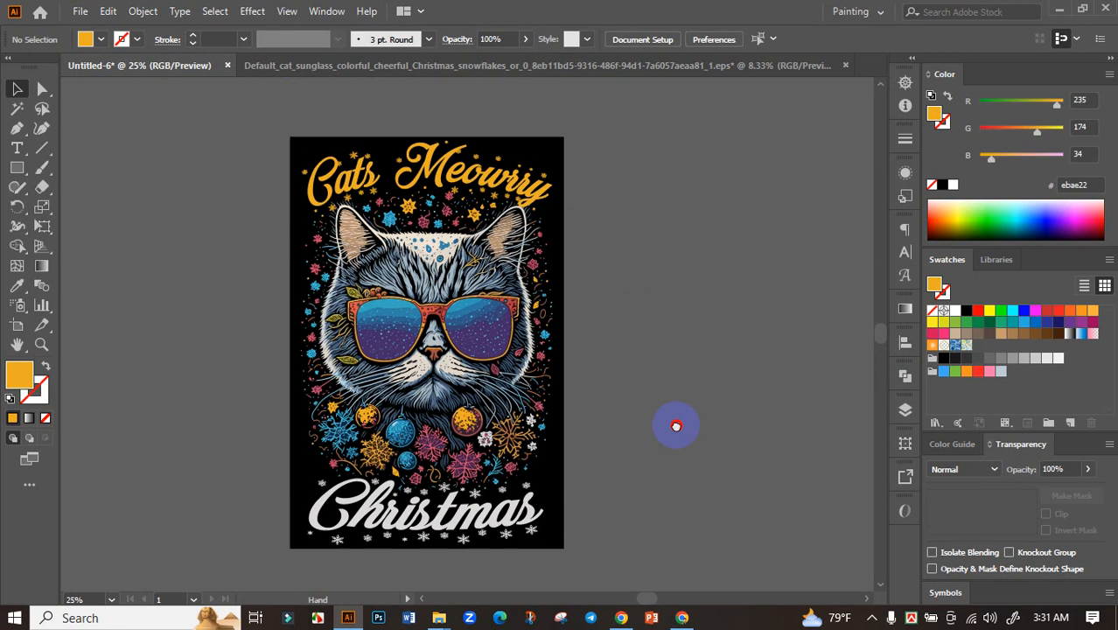